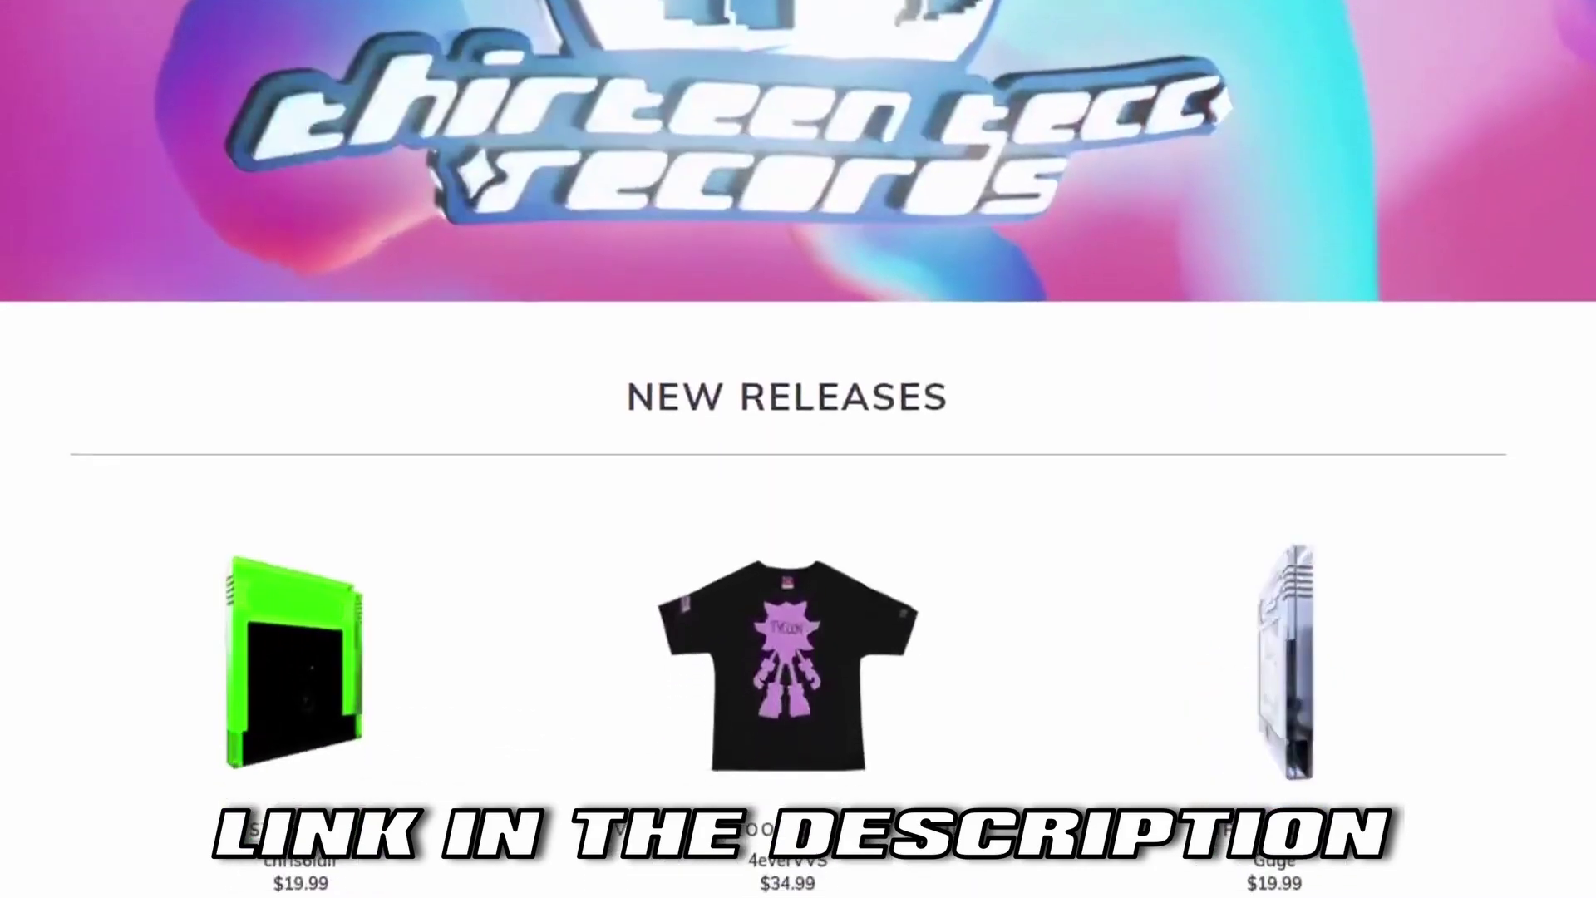
Step: Scroll the Thirteen Tecc Records store past New Releases and Collection List to Free Loop Kits
scroll(798, 449, down, 8)
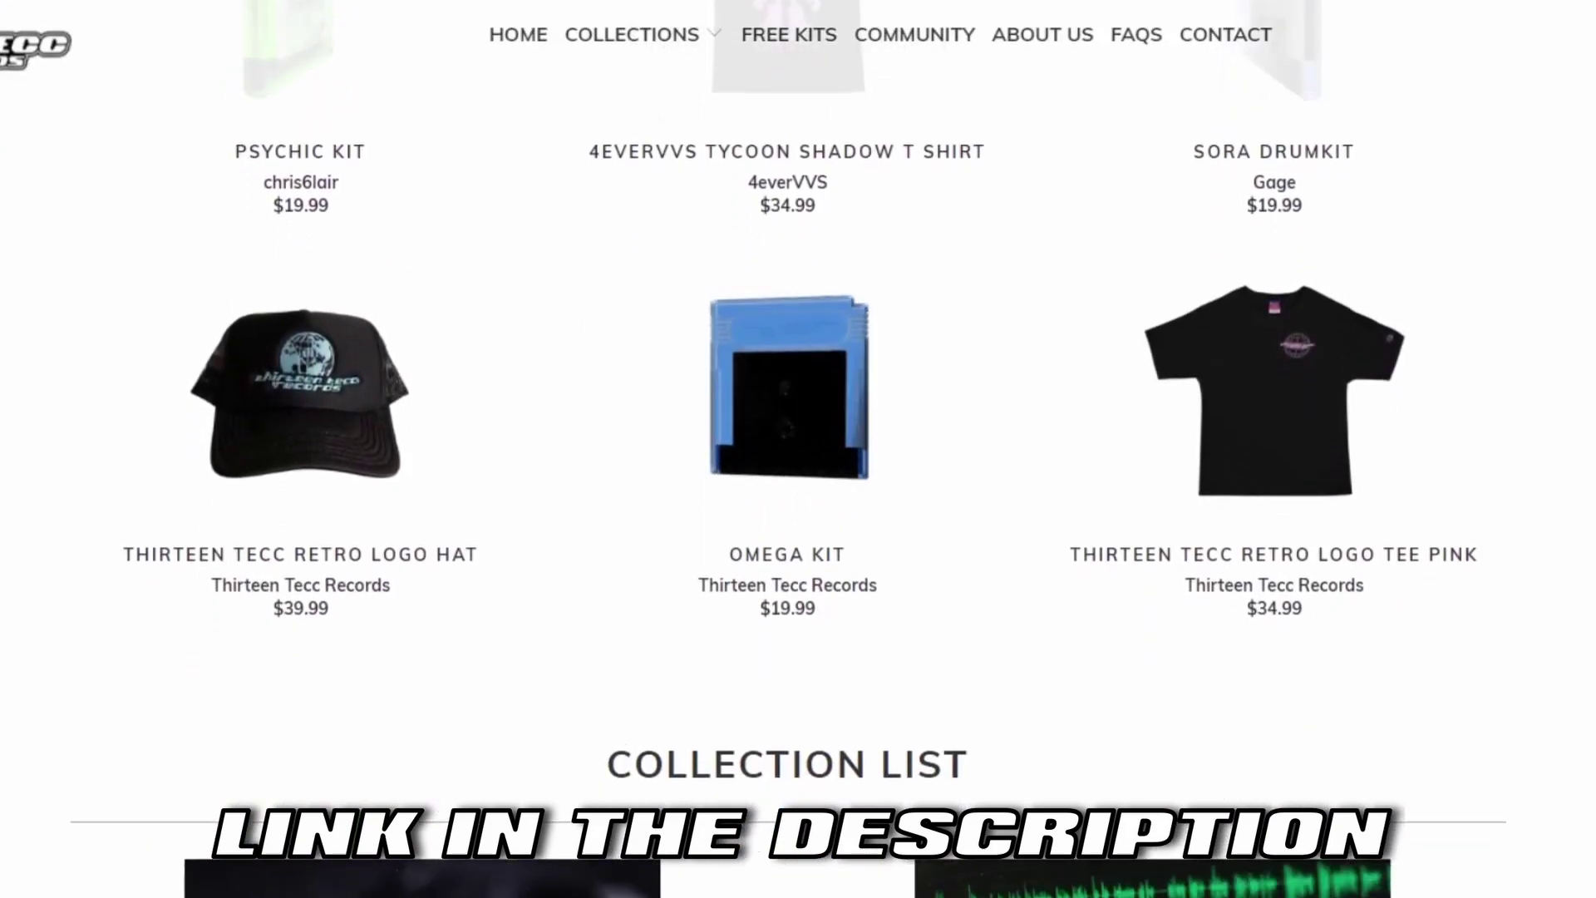
scroll(798, 449, down, 8)
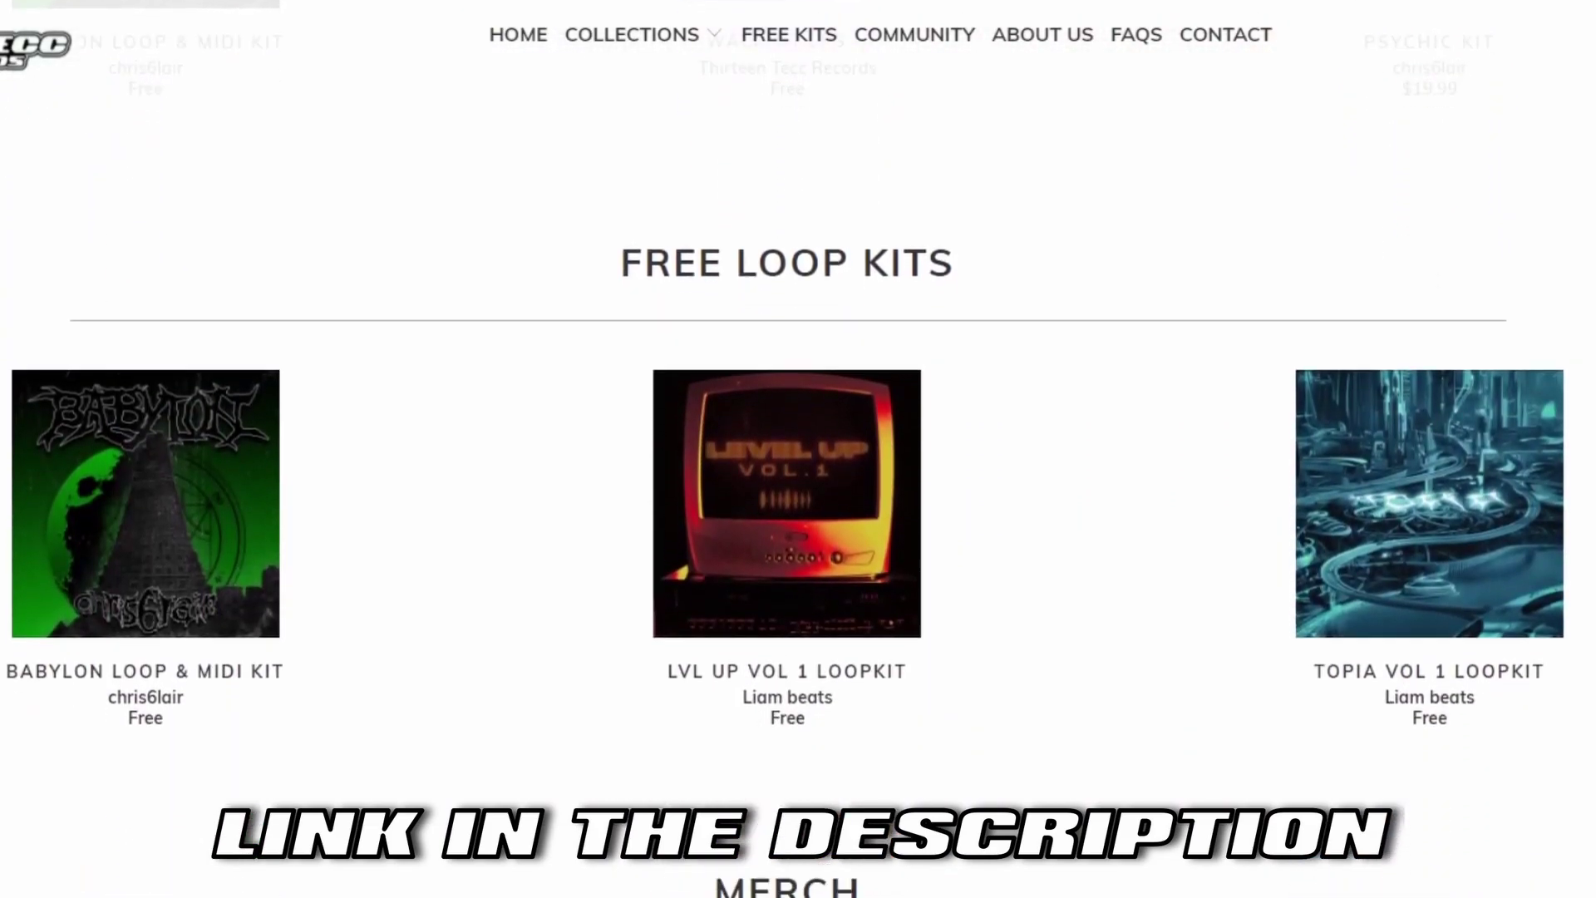
scroll(798, 448, down, 2)
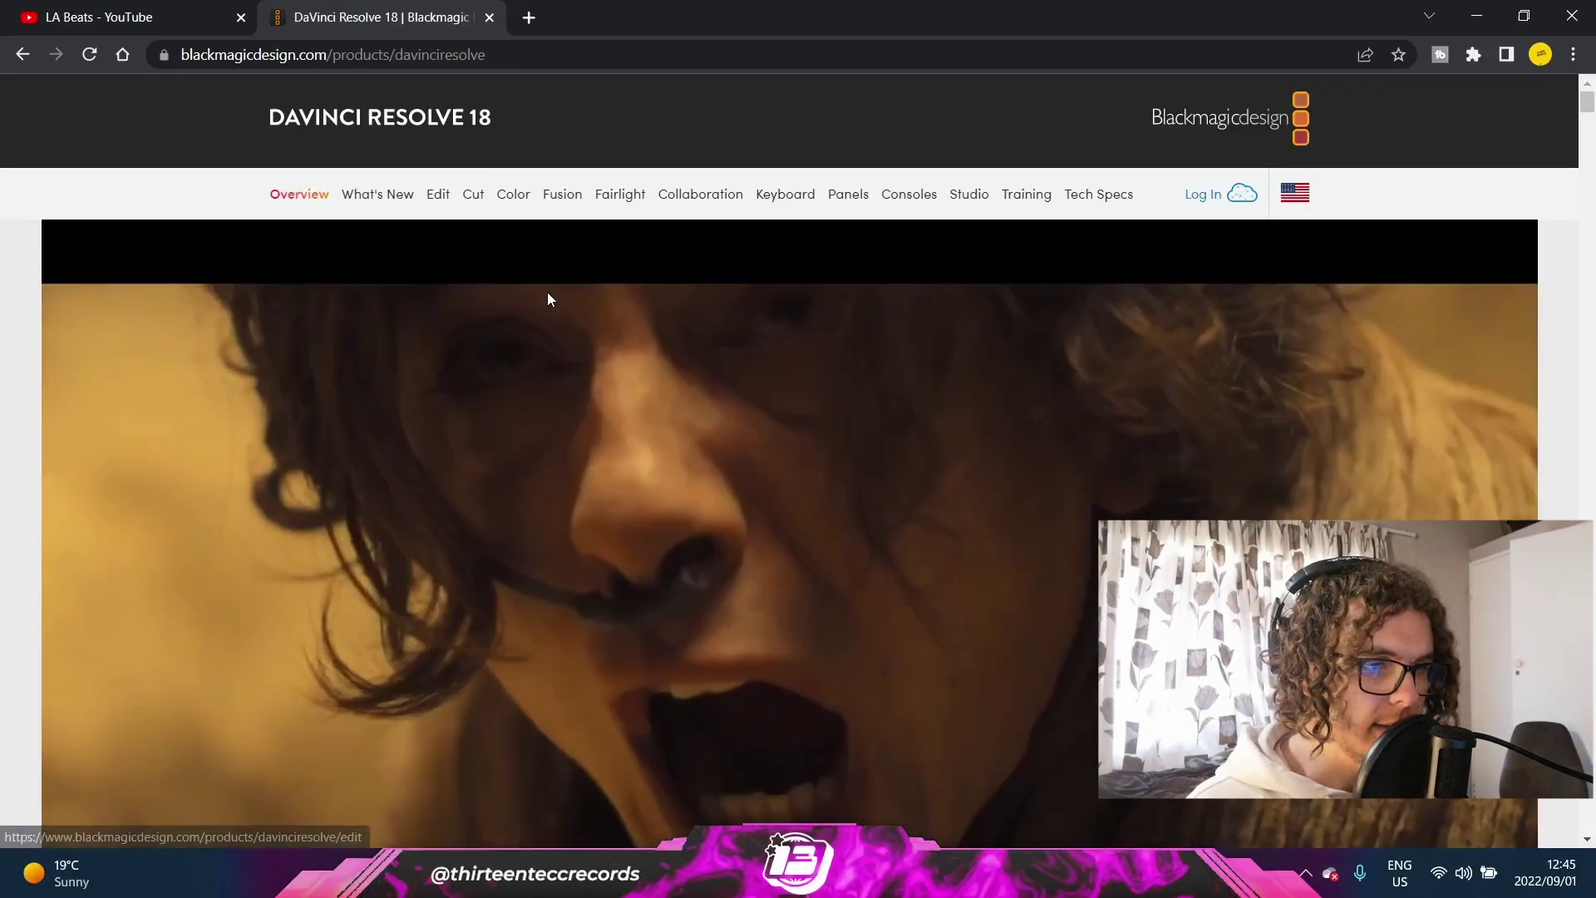
Step: Start the free DaVinci Resolve 18 download from the Blackmagic Design product page
scroll(600, 301, down, 10)
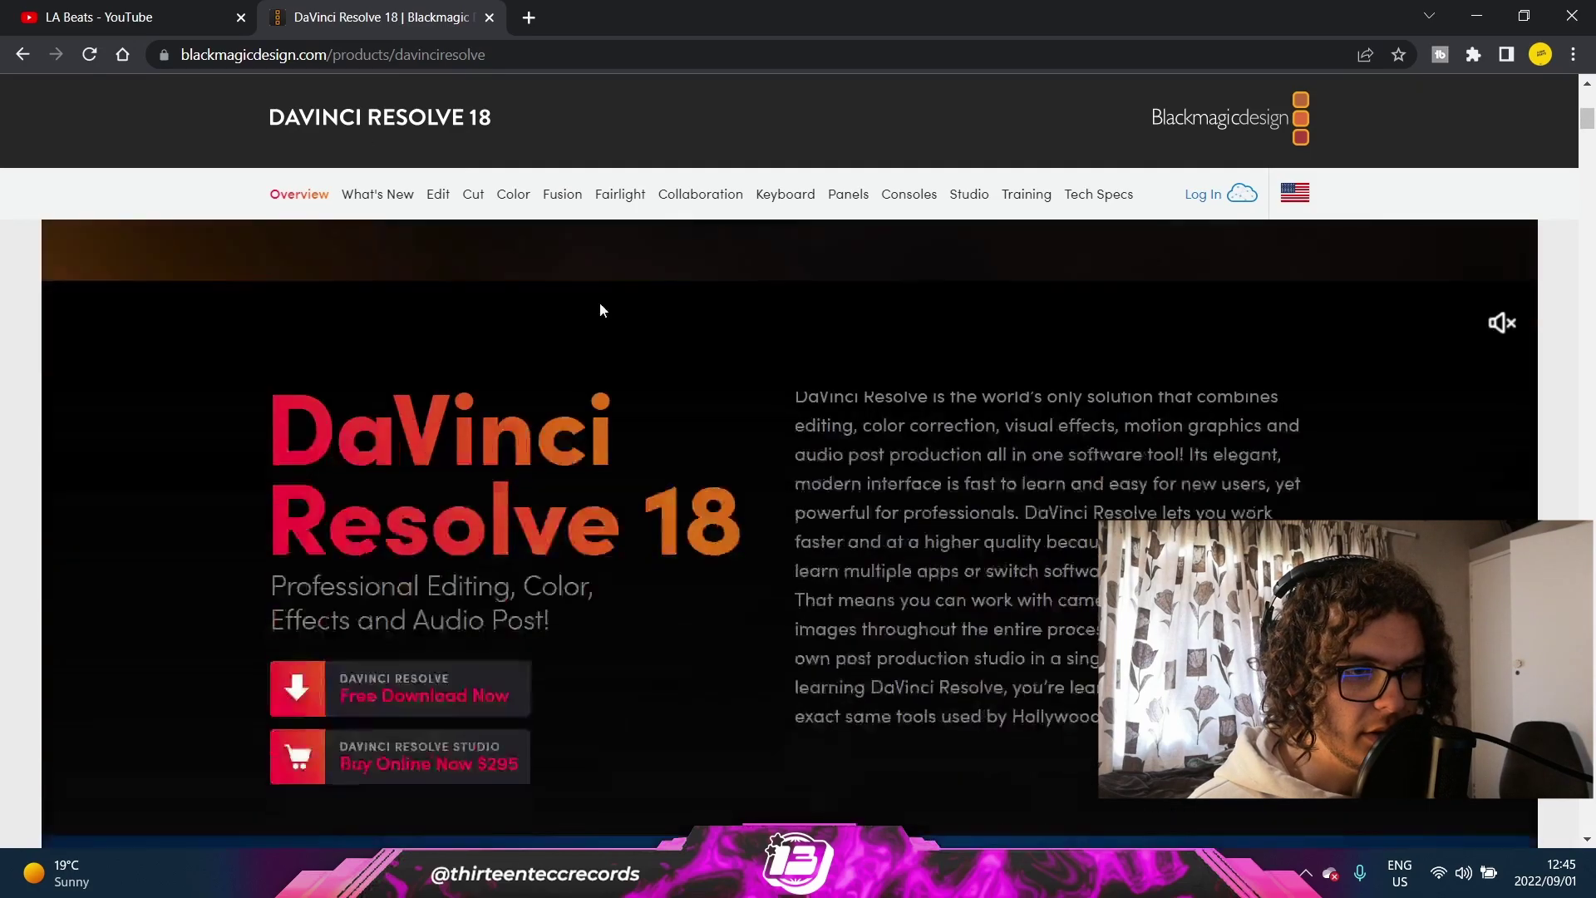
scroll(660, 567, up, 4)
click(415, 594)
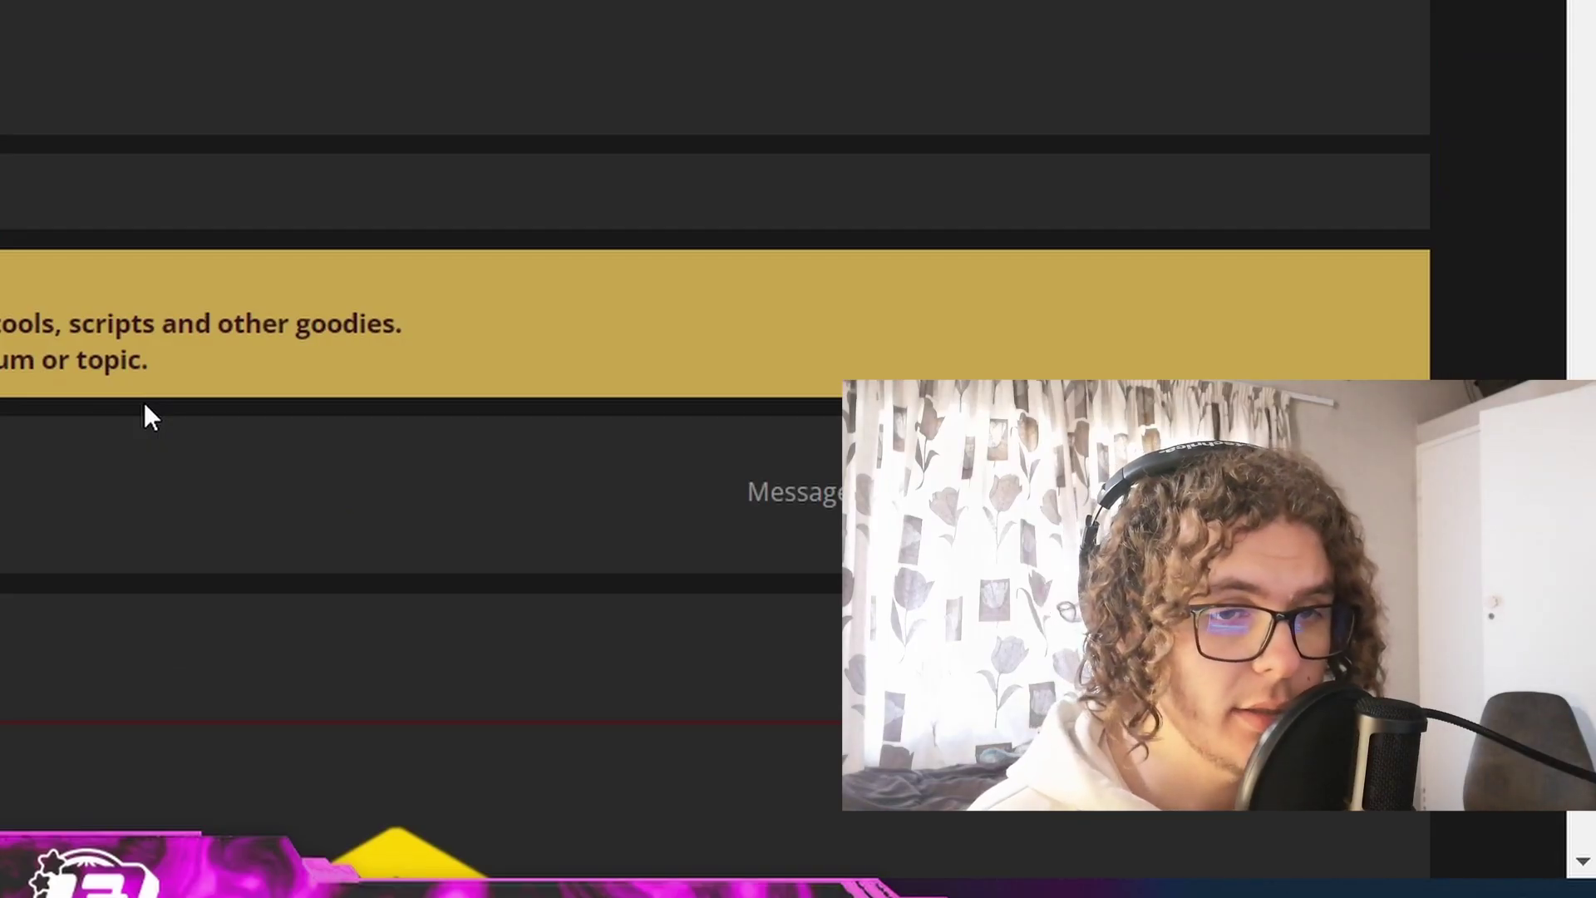
Step: Download REACTOR-INSTALLER.LUA from the 'Enough already!' part of the Reactor 3 announcement
scroll(143, 402, down, 6)
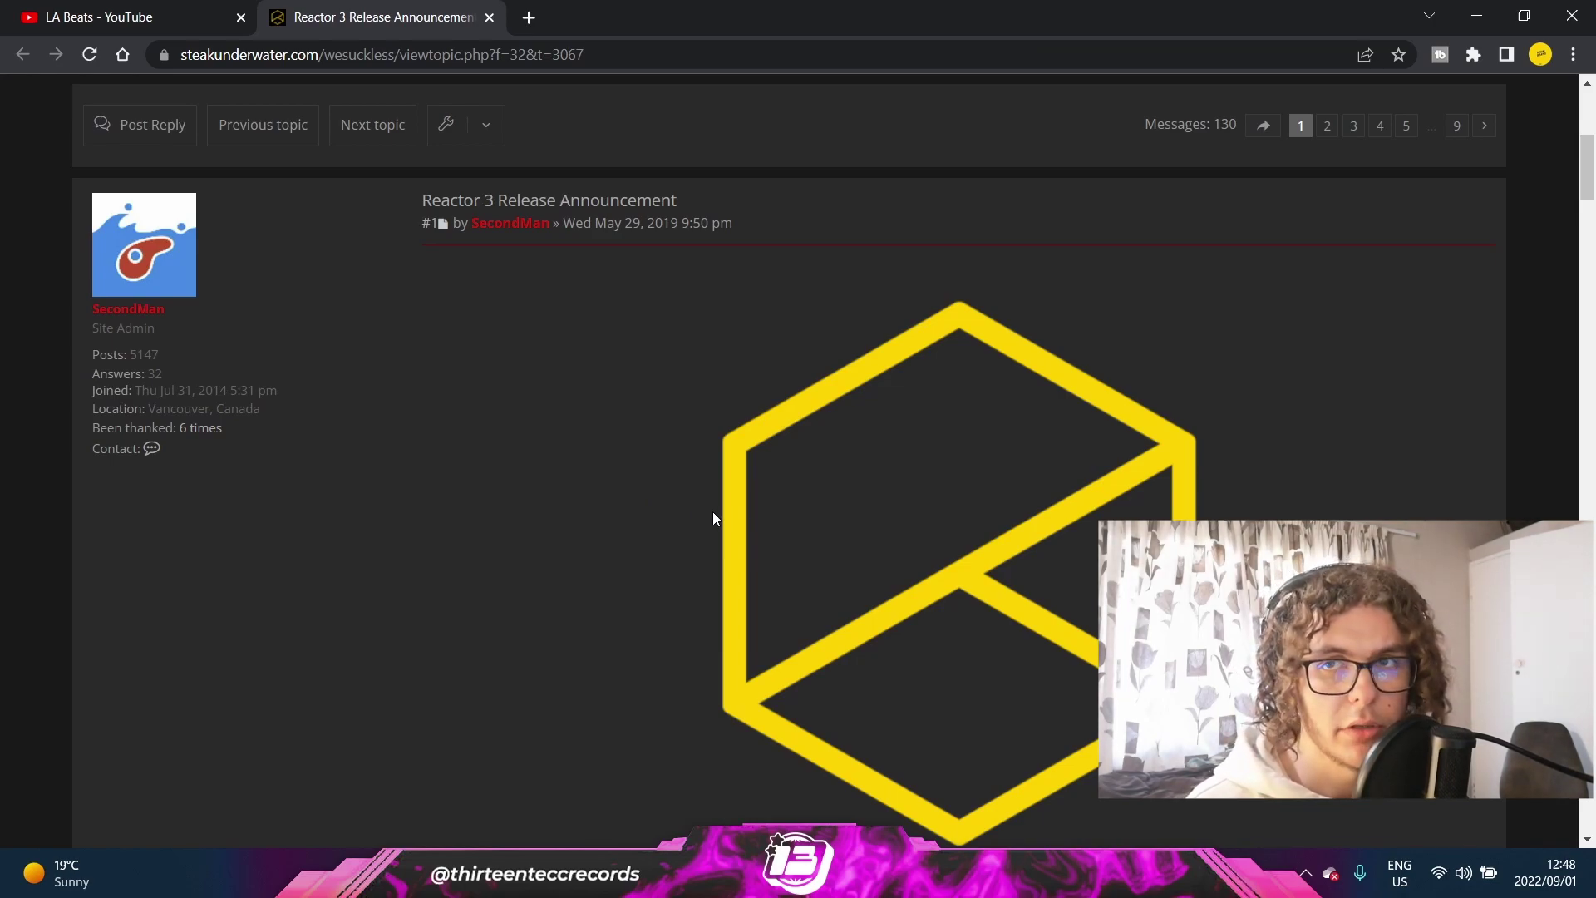
scroll(713, 516, down, 10)
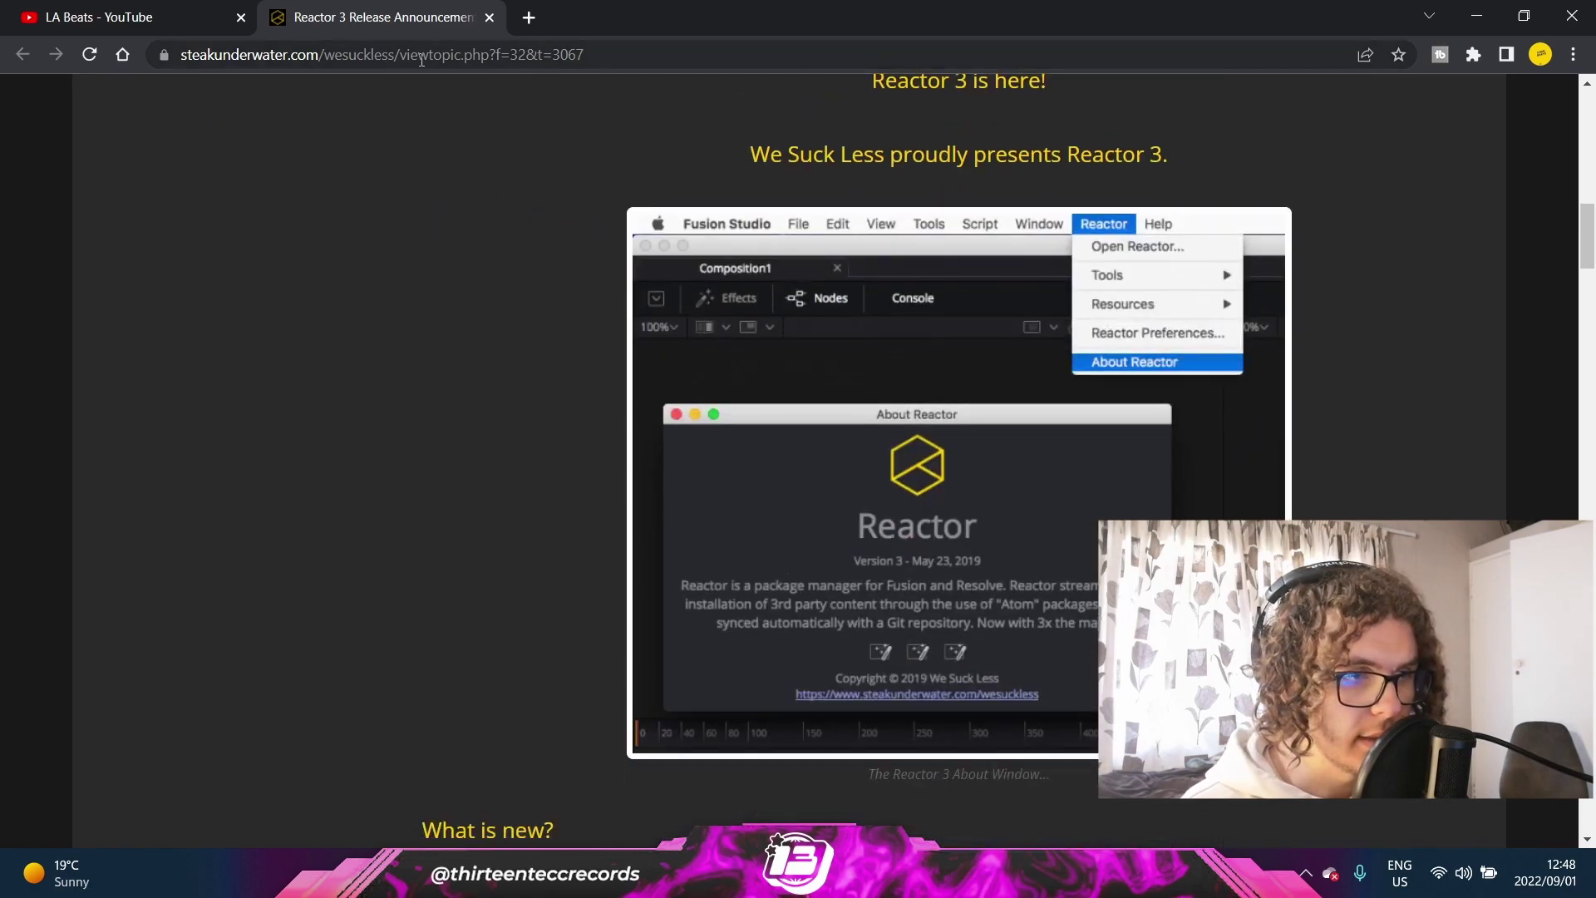
scroll(509, 269, down, 15)
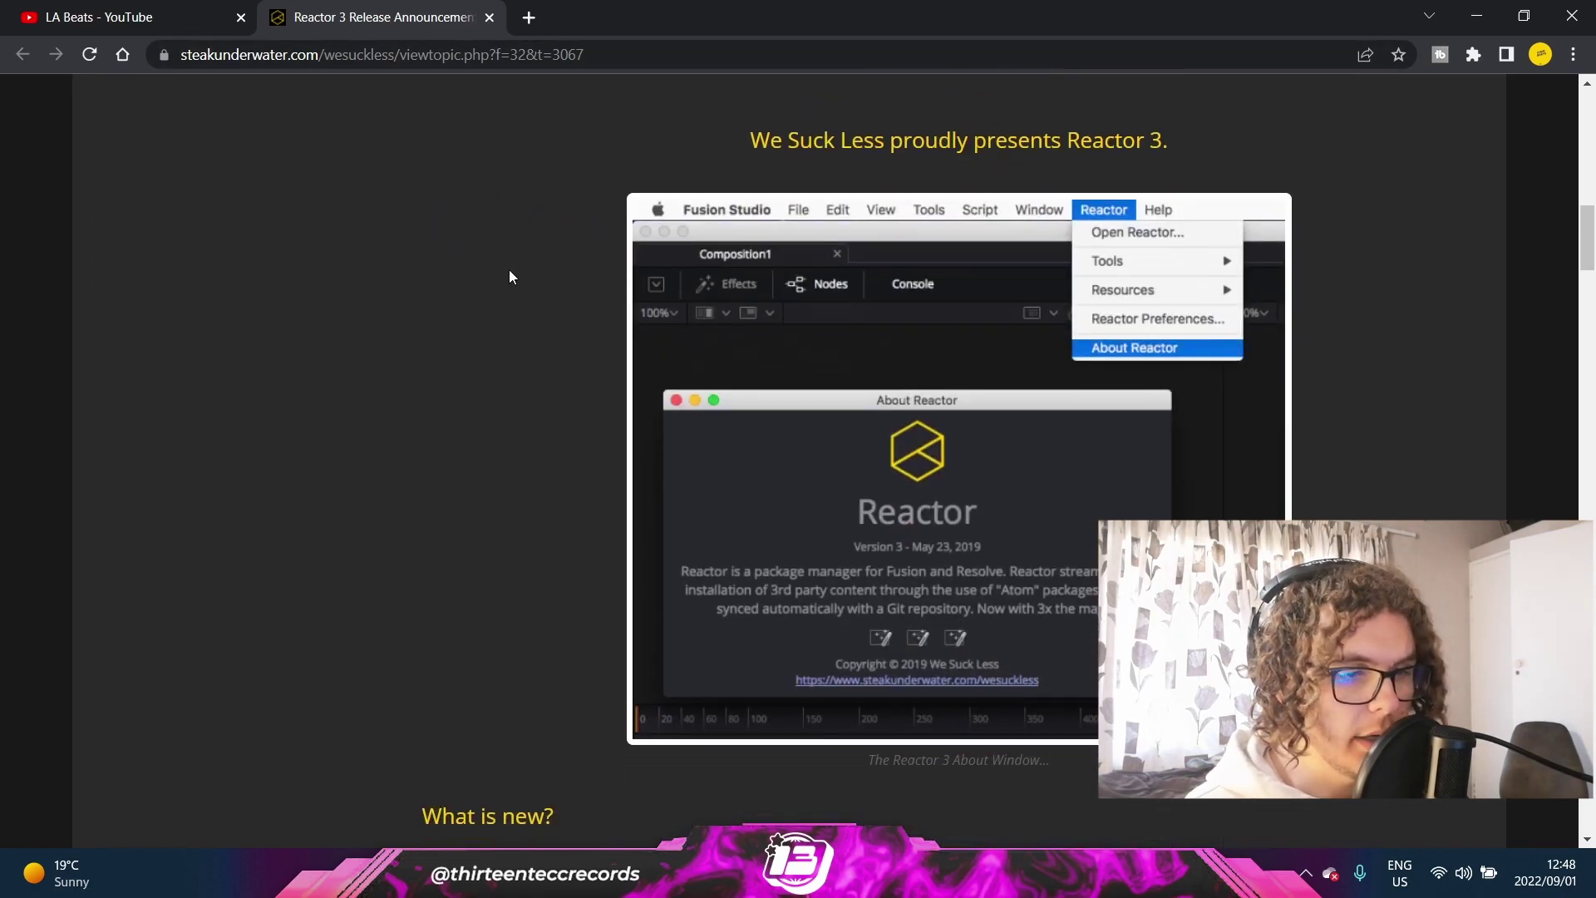
scroll(506, 274, up, 5)
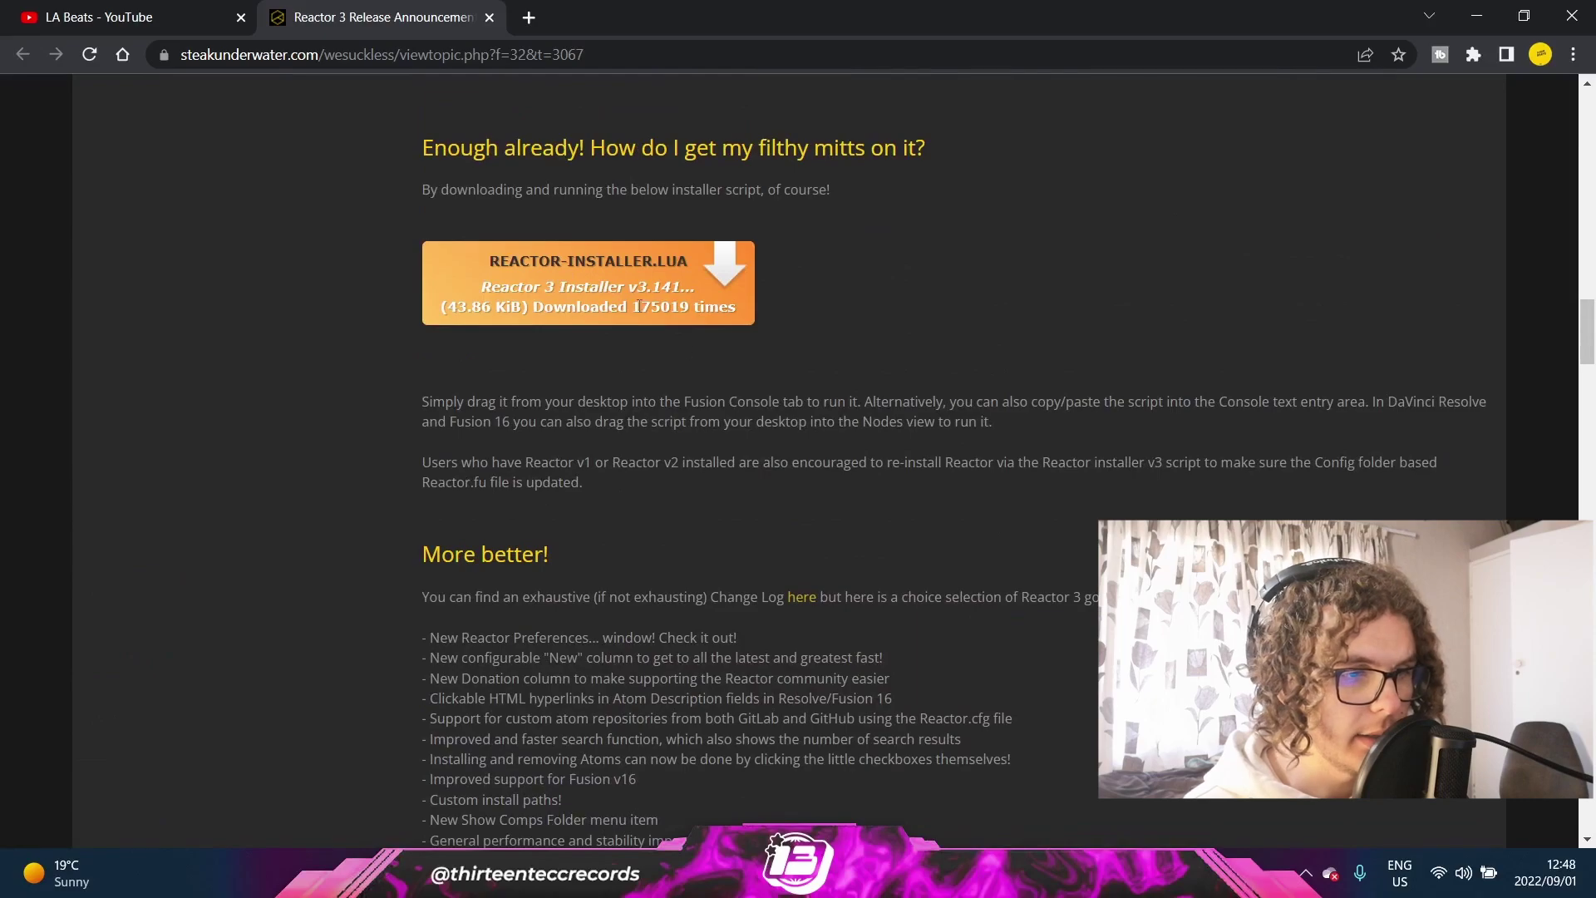
click(579, 286)
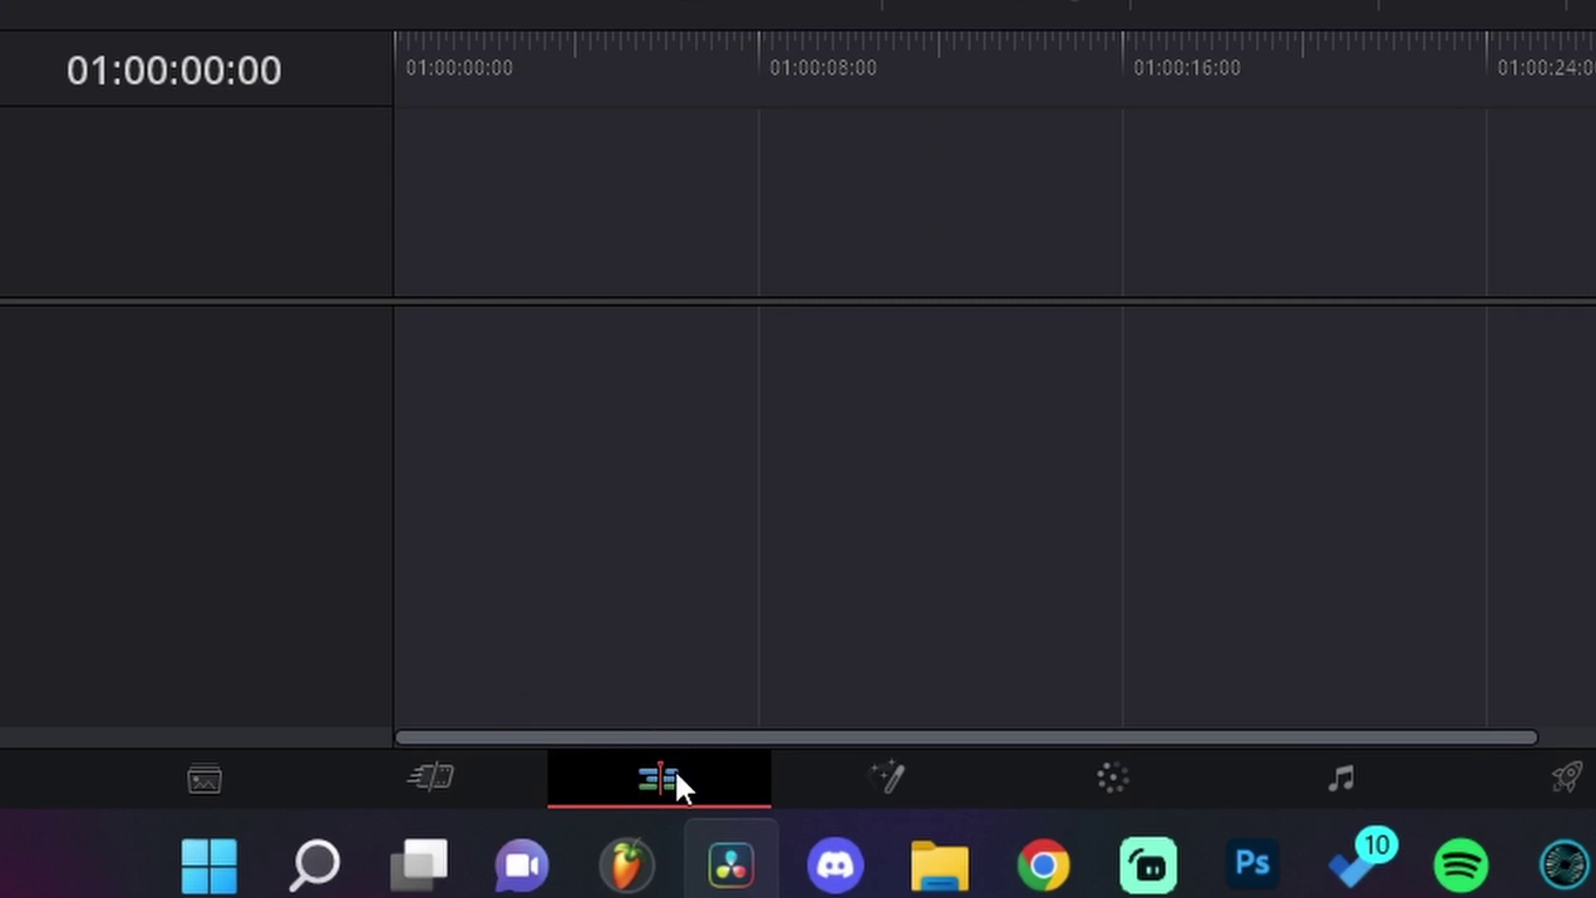
Step: Drop the Reactor installer into Fusion's Nodes view, then install and launch Reactor
click(963, 789)
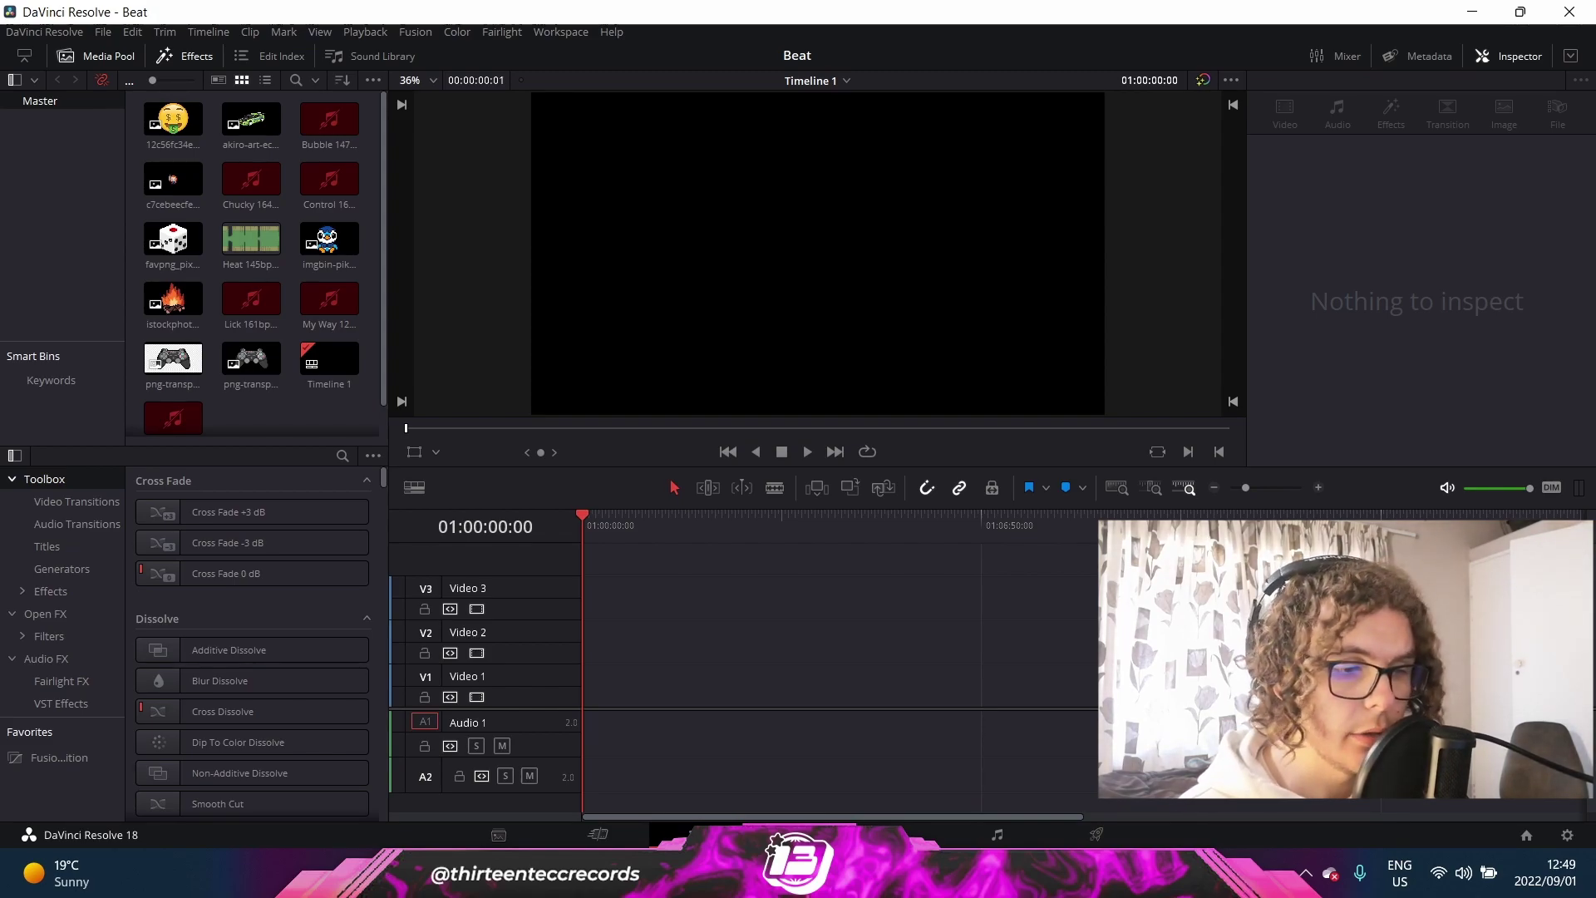
key(alt+Tab)
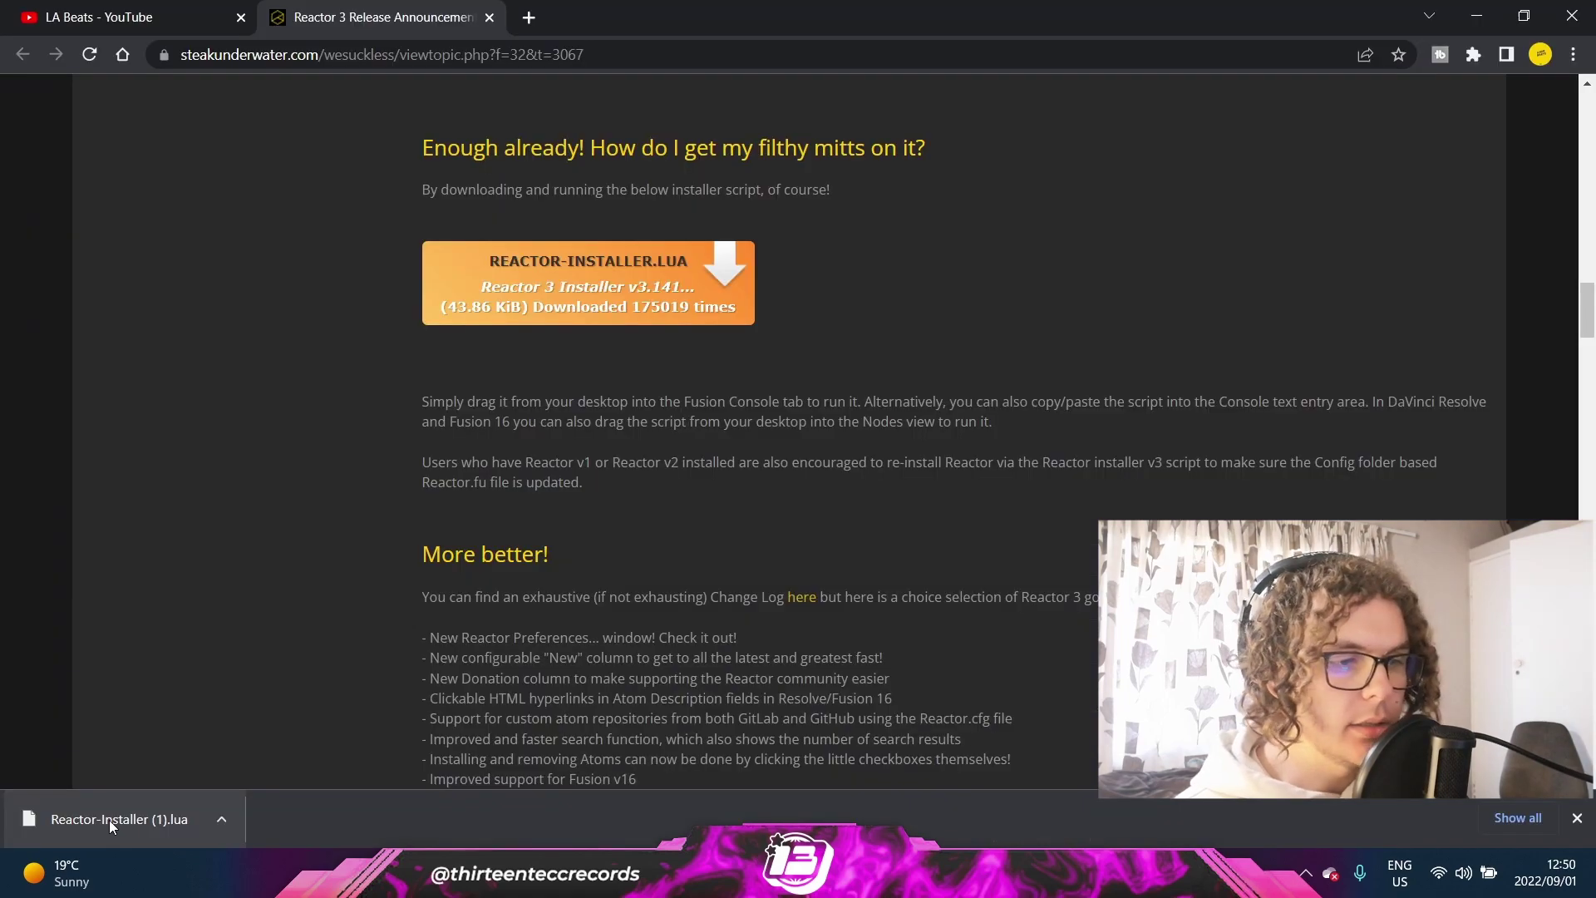
drag(101, 820, 671, 691)
key(alt+Tab)
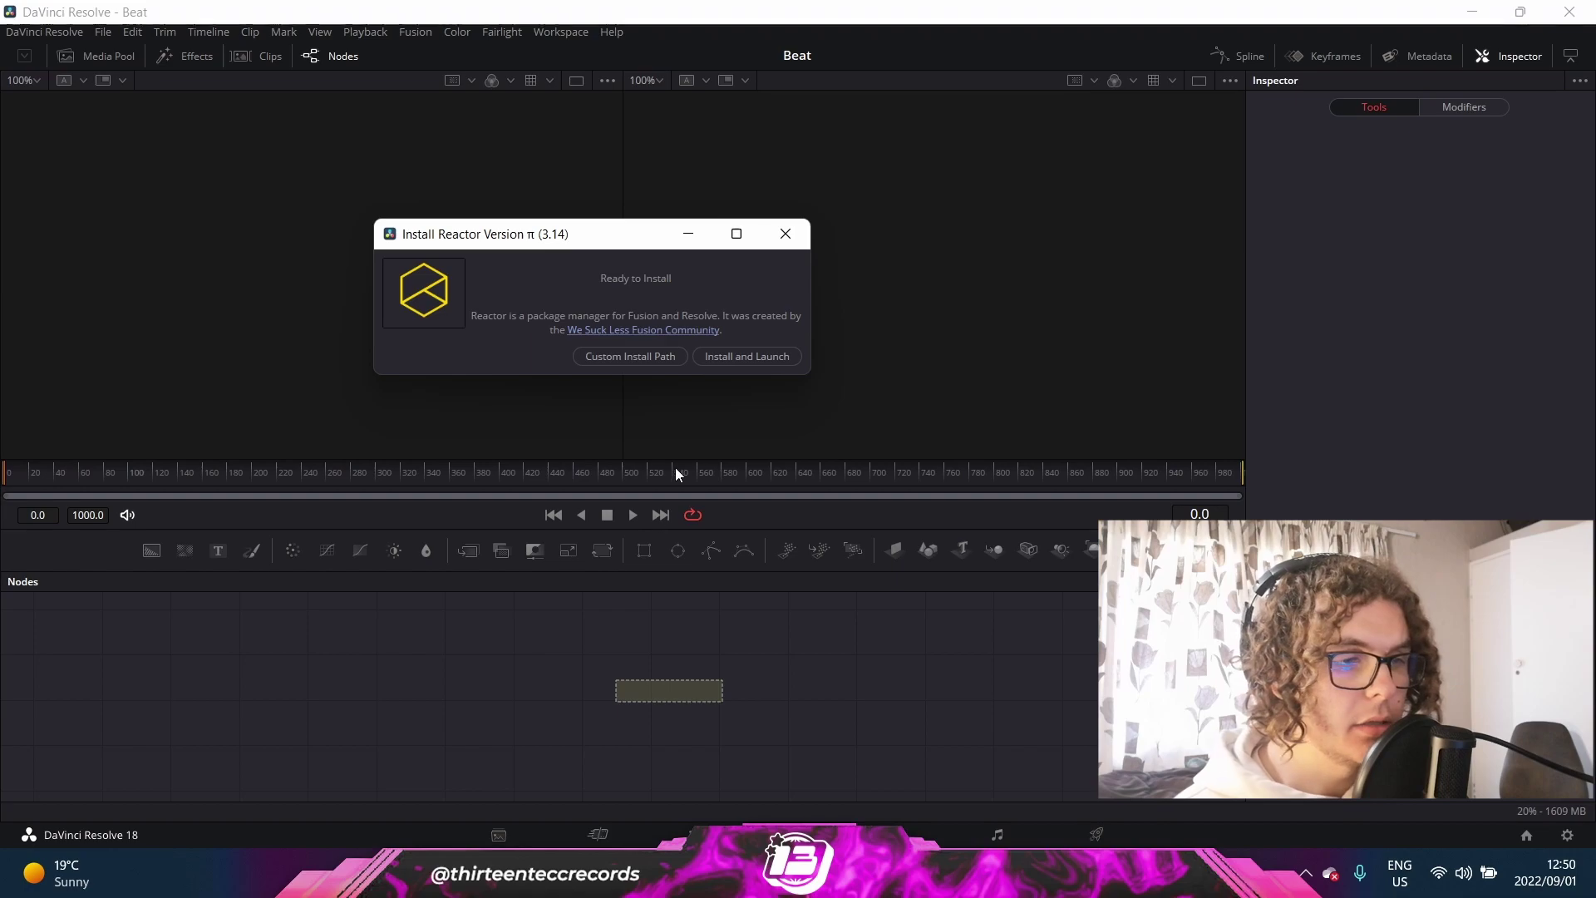
click(757, 358)
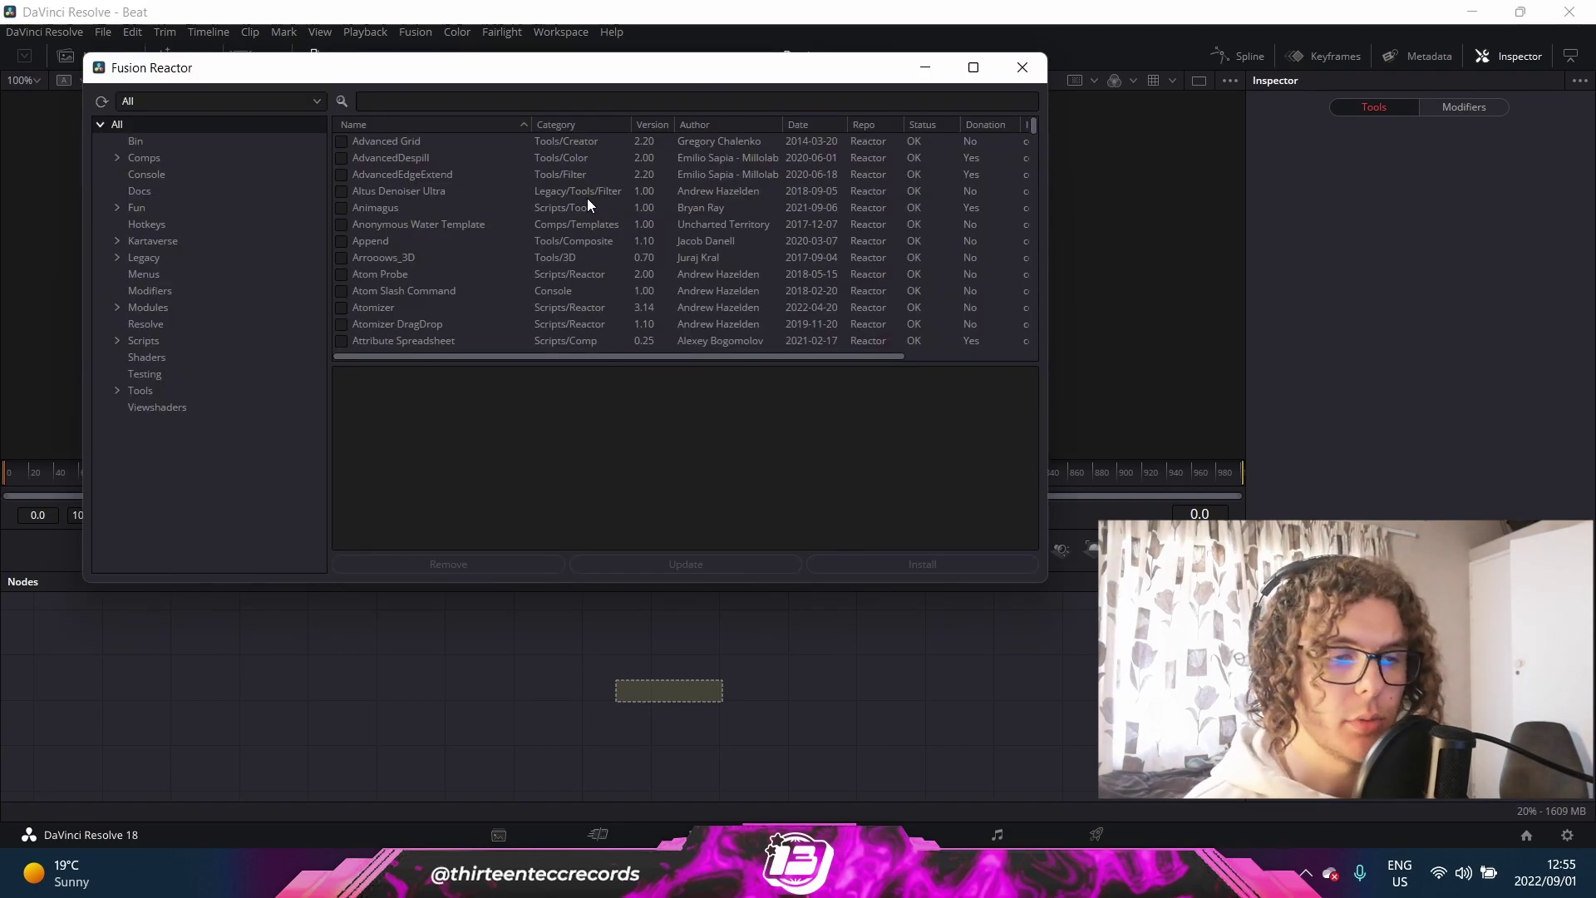
Step: Search Reactor for 'suckless' and mark the Suck Less Audio package for install
click(656, 99)
text(suckle)
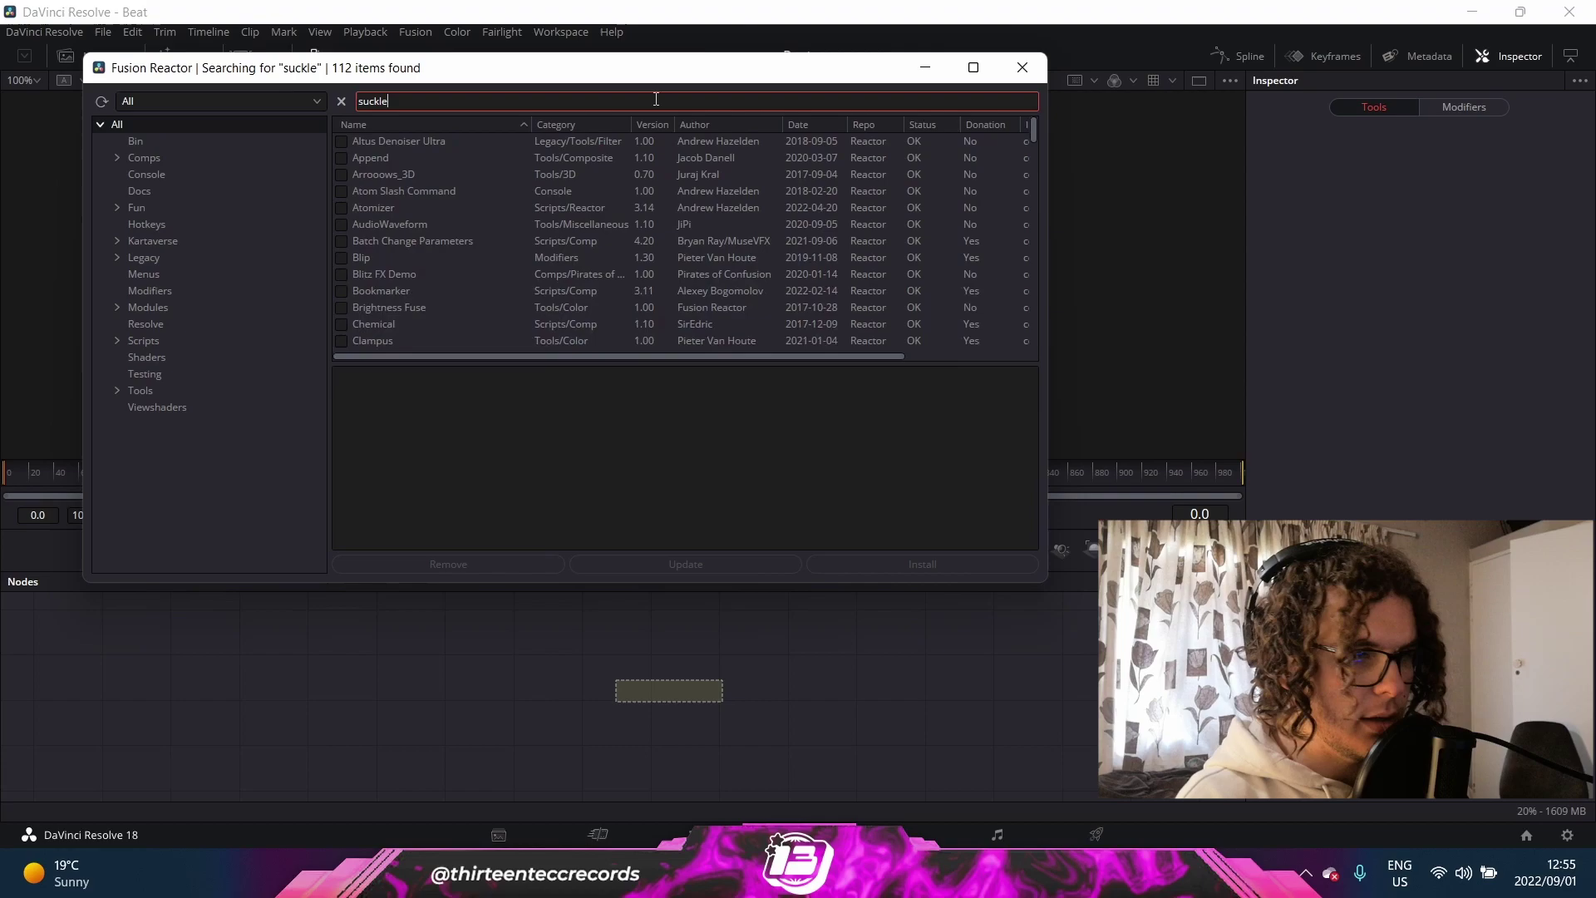
text(ss)
scroll(573, 278, down, 10)
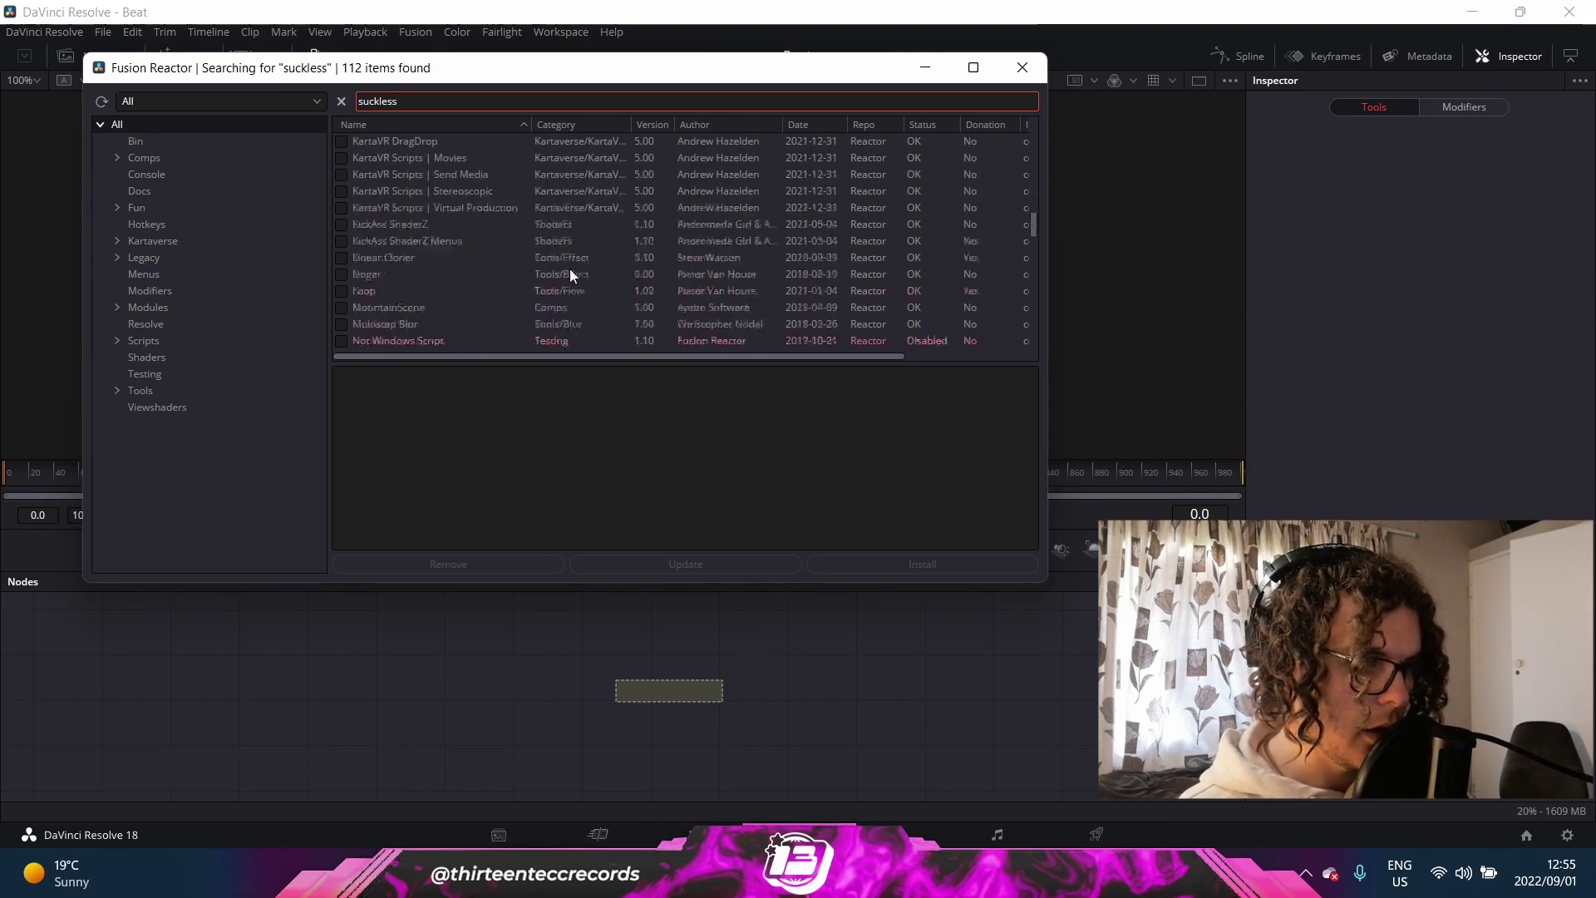
scroll(582, 262, down, 15)
click(342, 284)
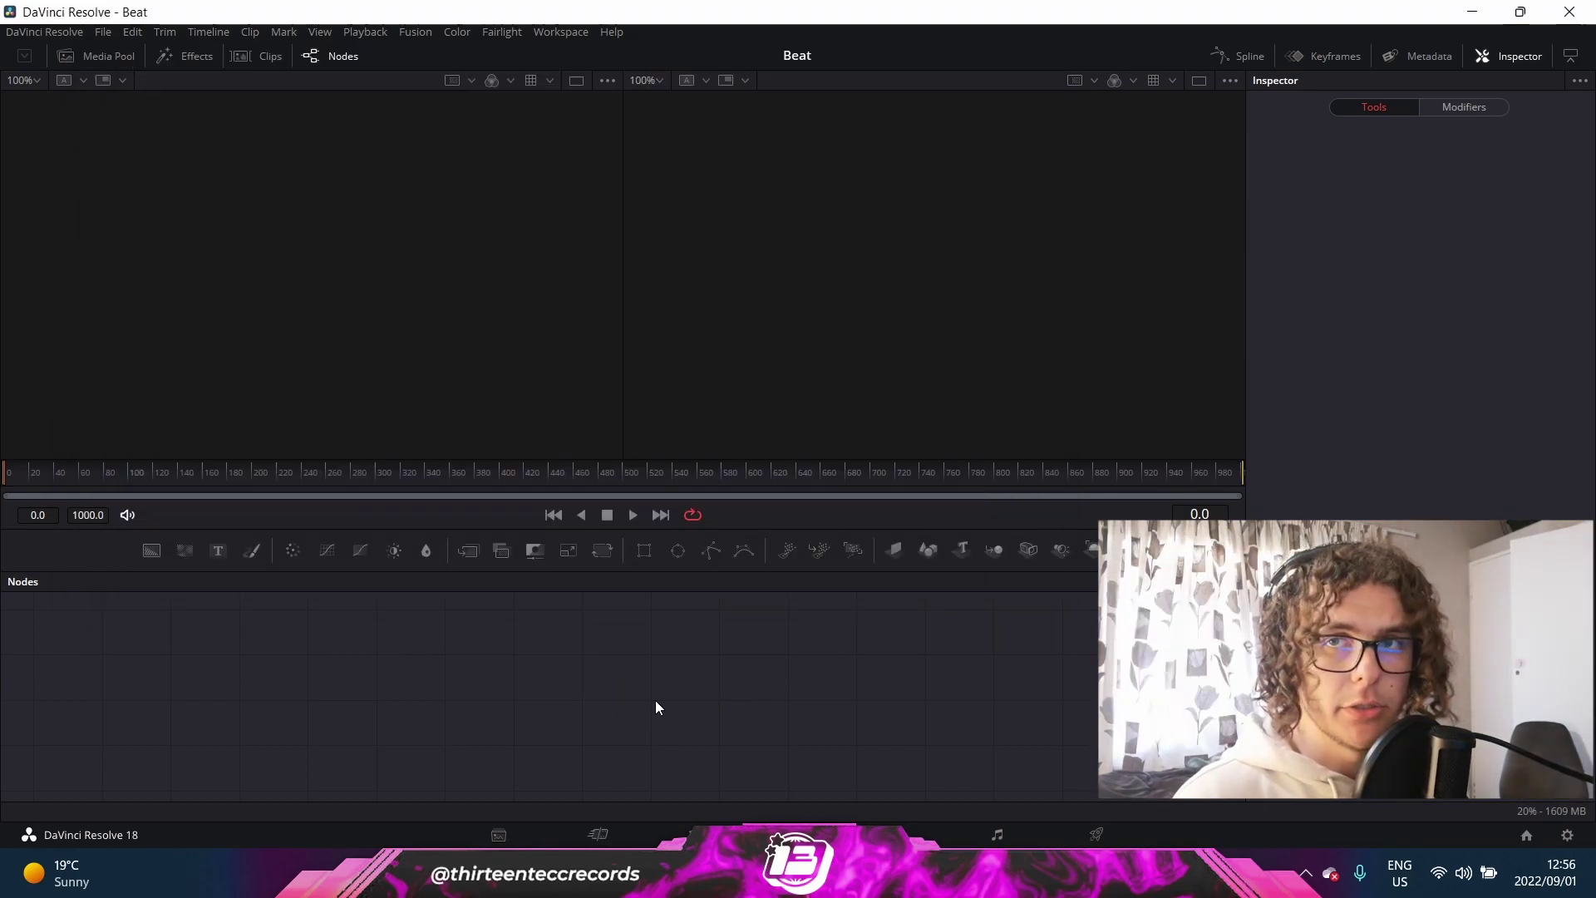
Step: Browse the LA Beats channel's pixel-art beat videos, then open a new blank browser tab
key(shift+4)
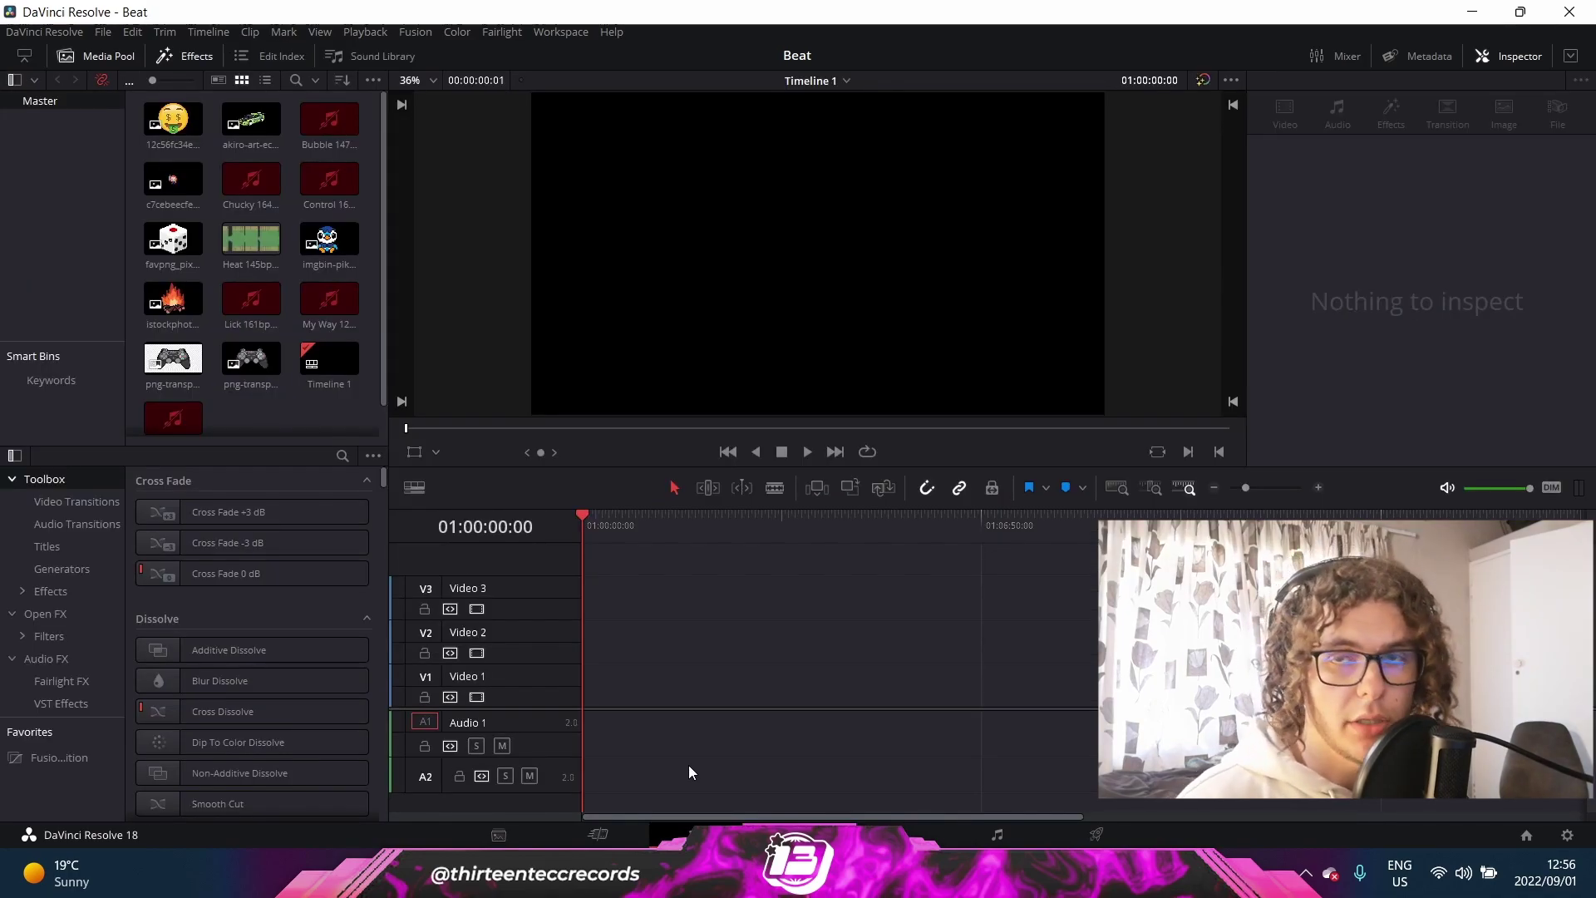
key(alt+Tab)
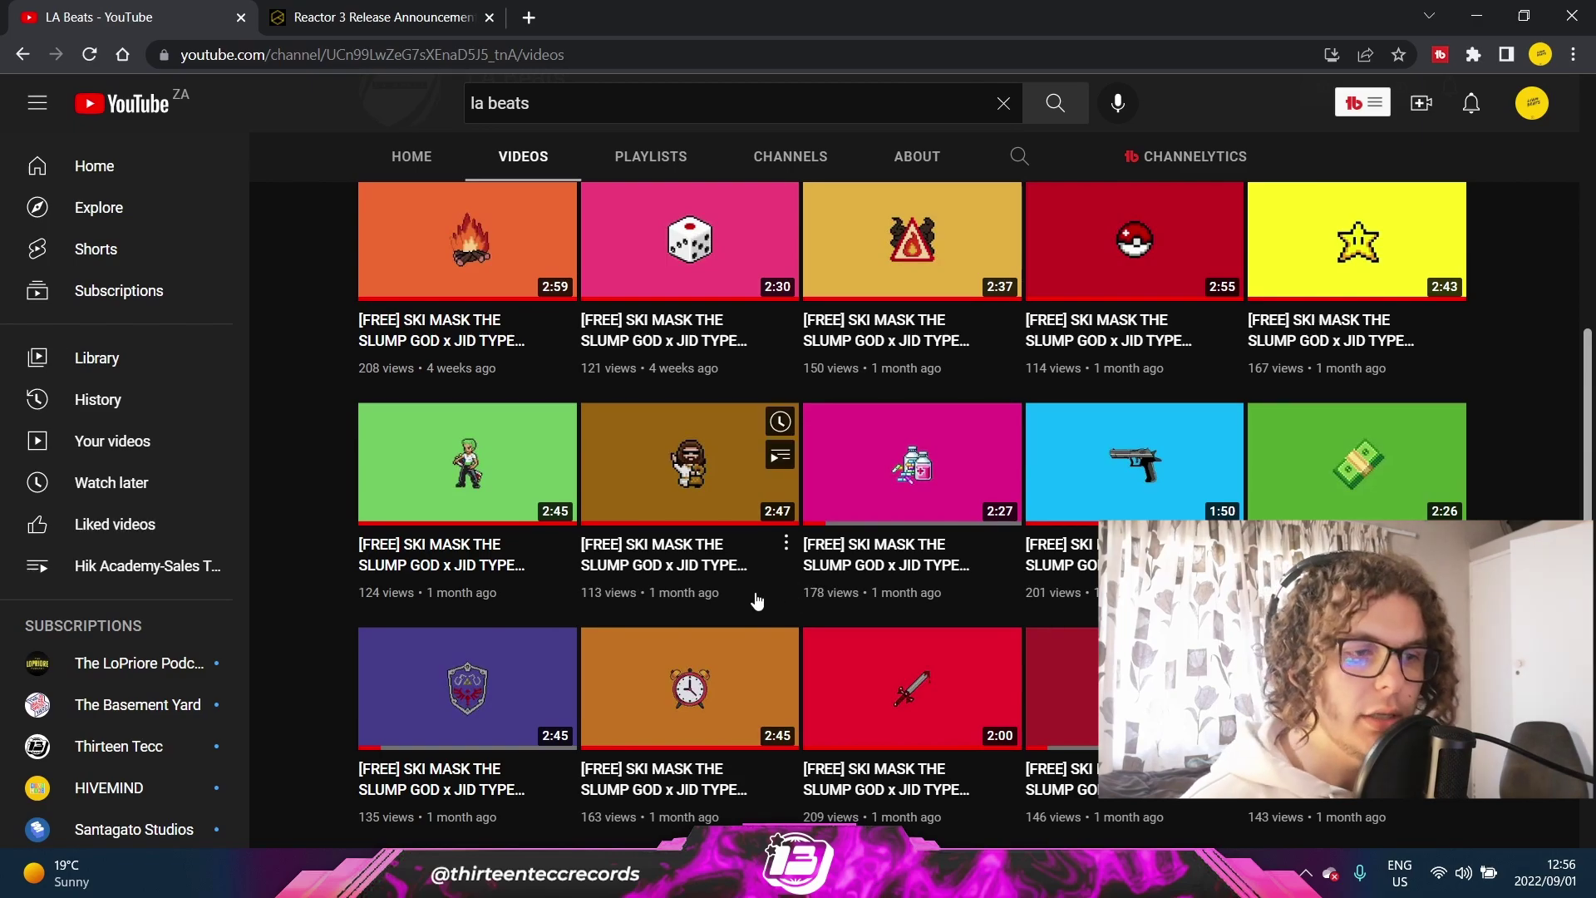
scroll(742, 593, down, 6)
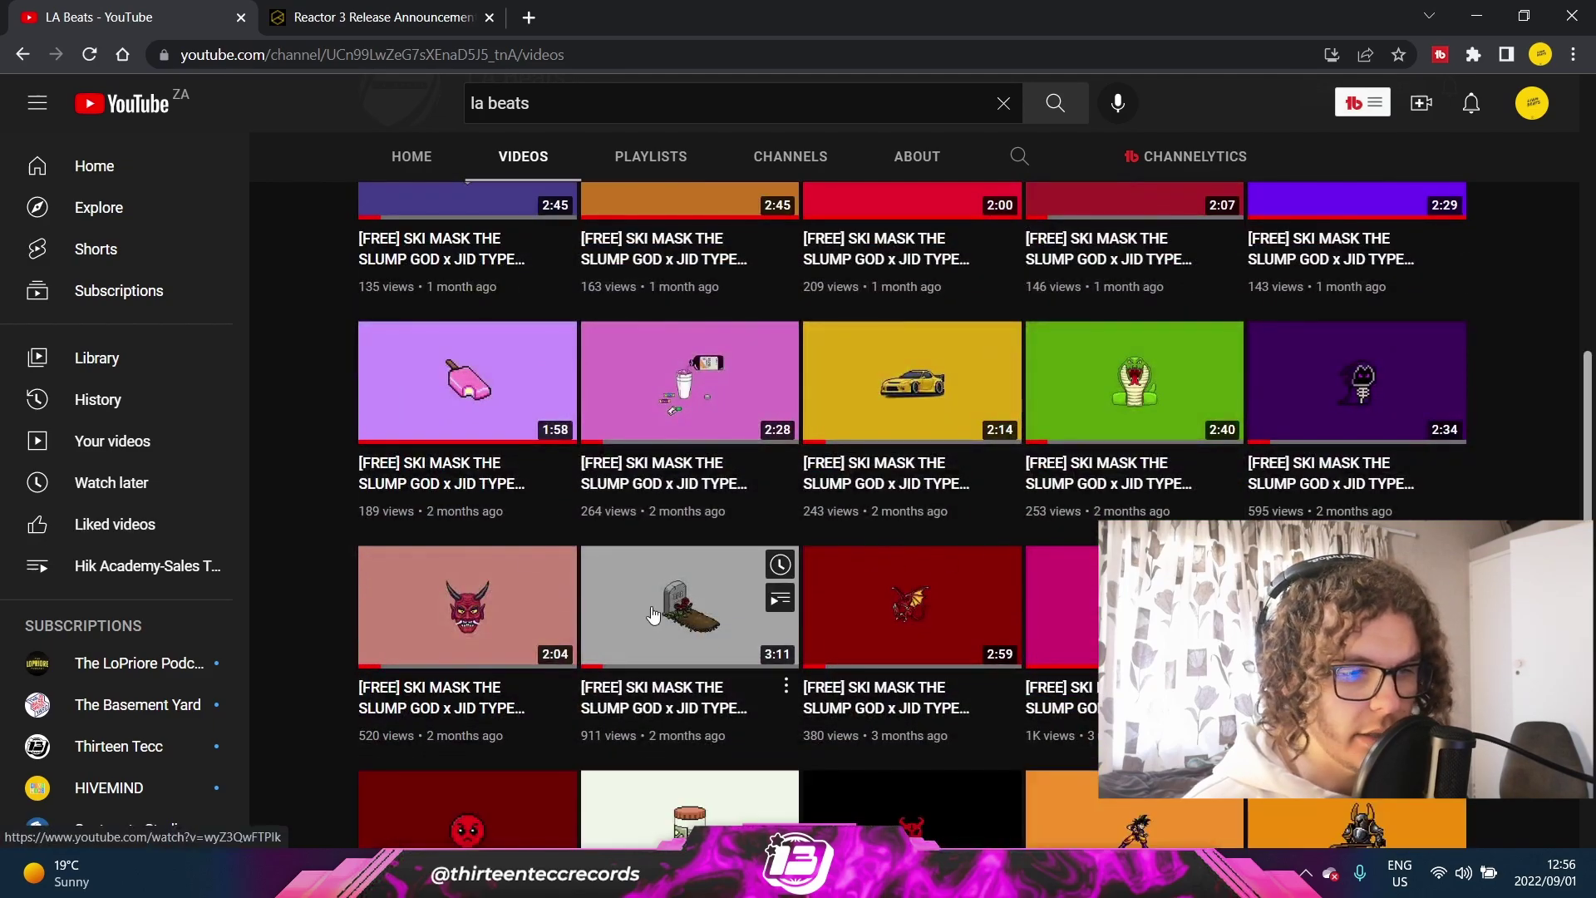
click(529, 17)
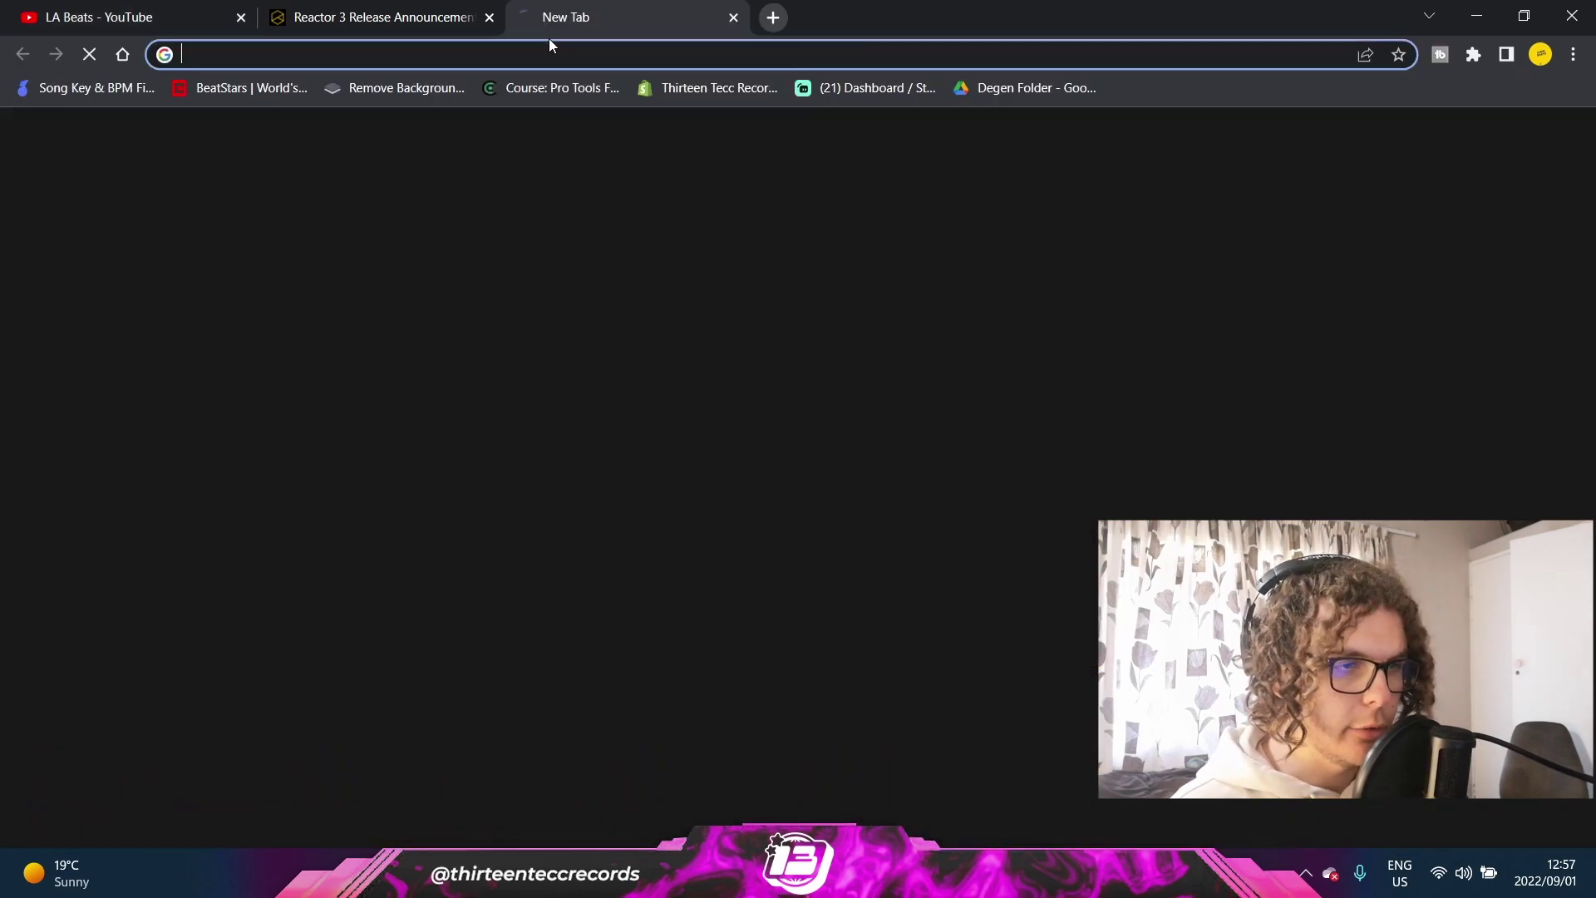
Step: Run a Google image search for 'pixel art cash'
click(550, 55)
text(pixel art)
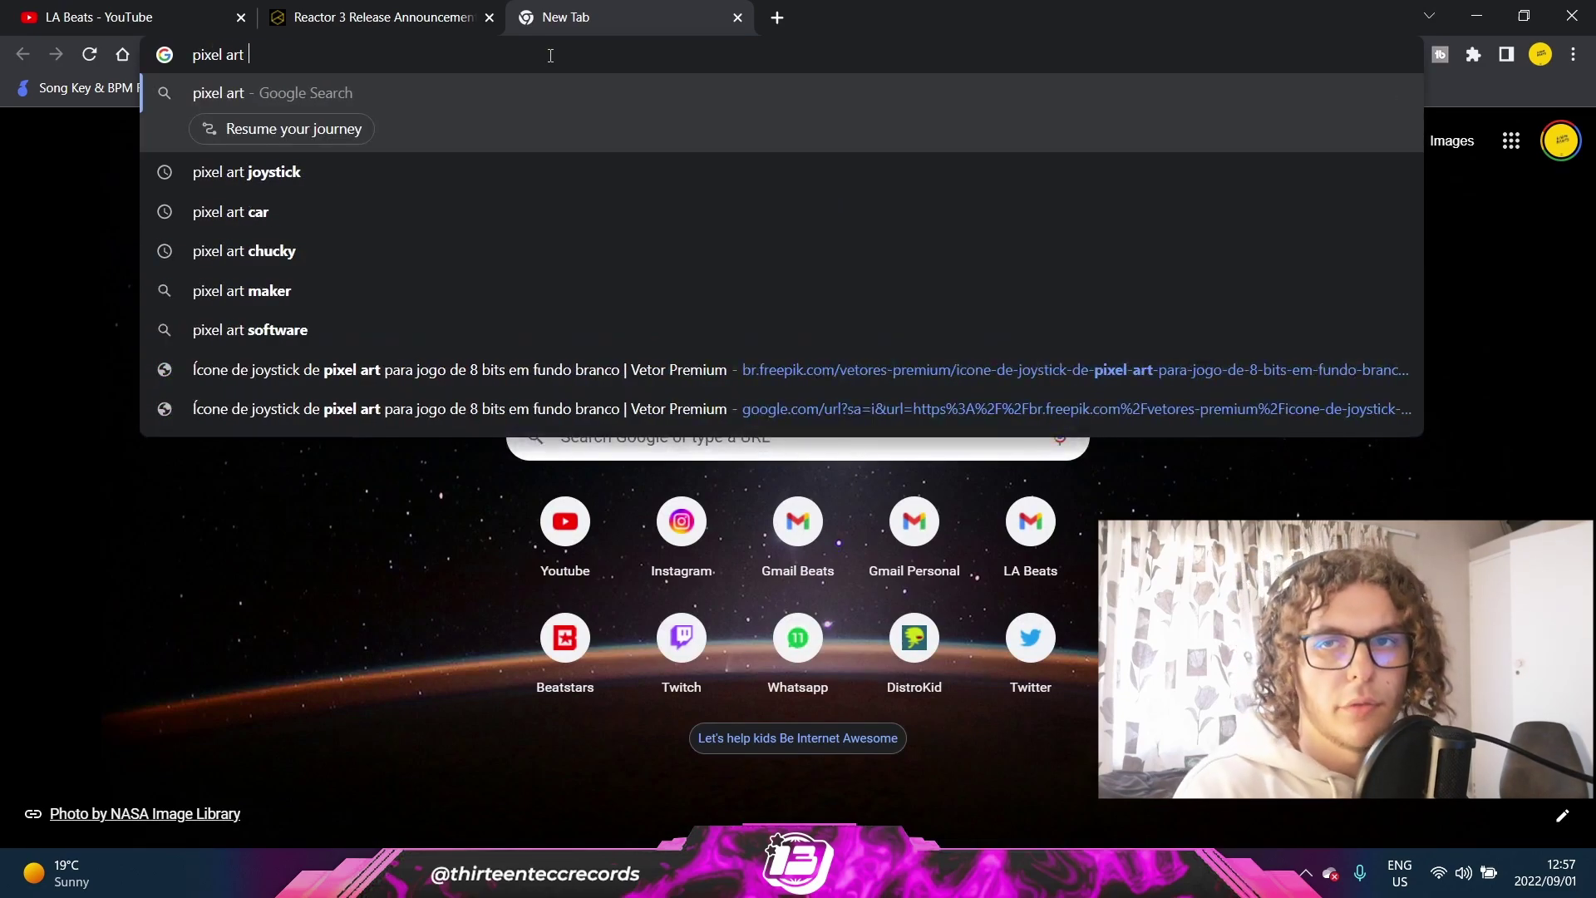
text( cash)
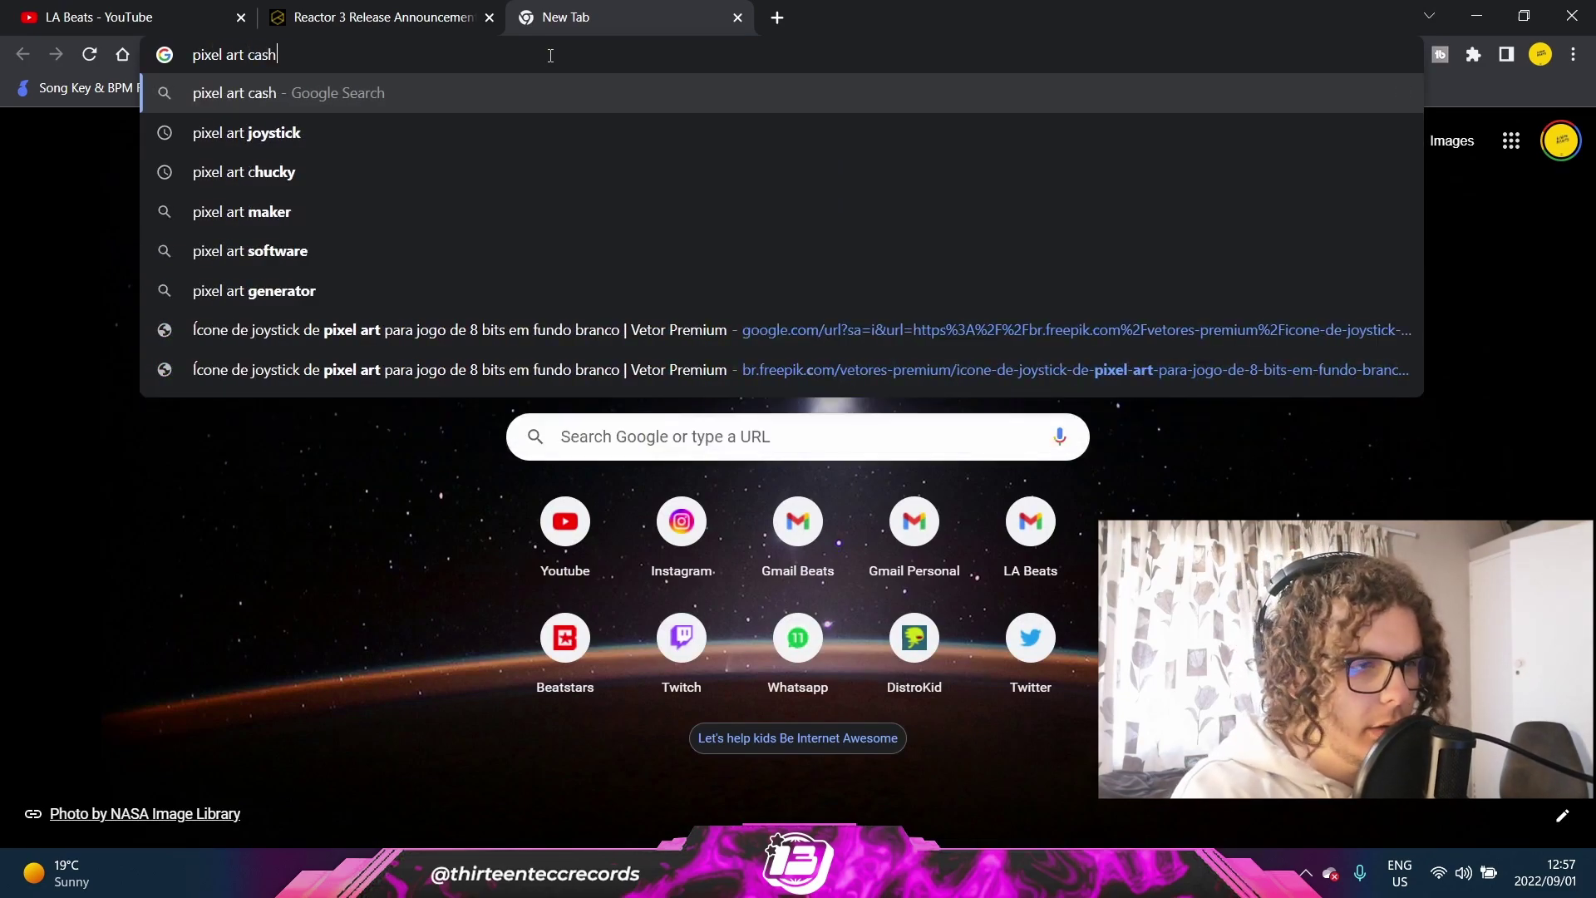
key(Return)
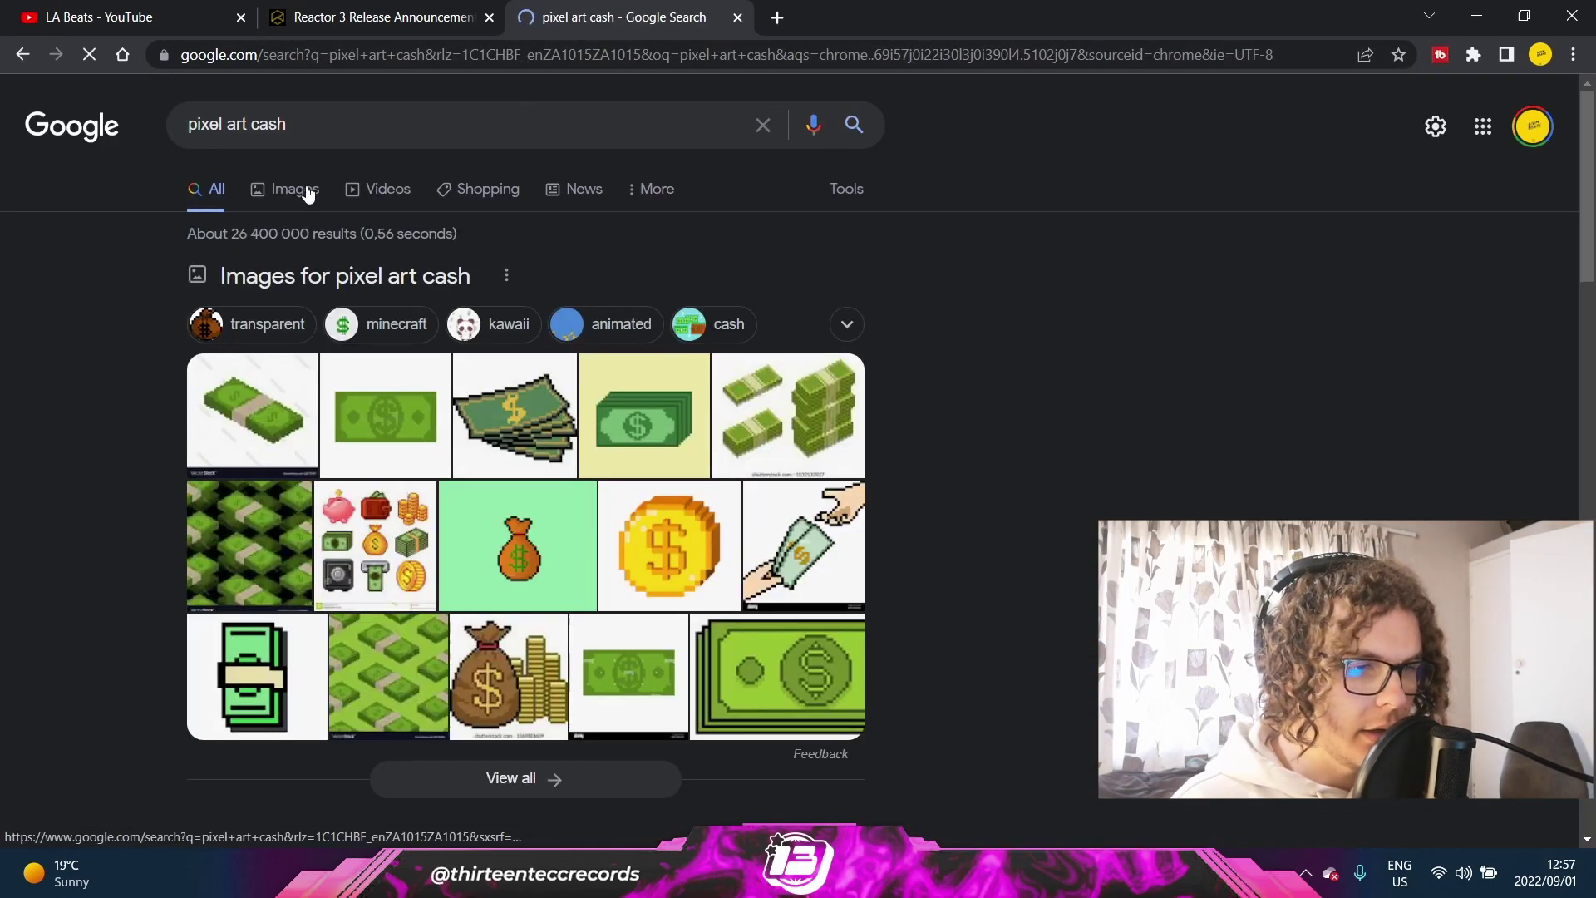
click(303, 190)
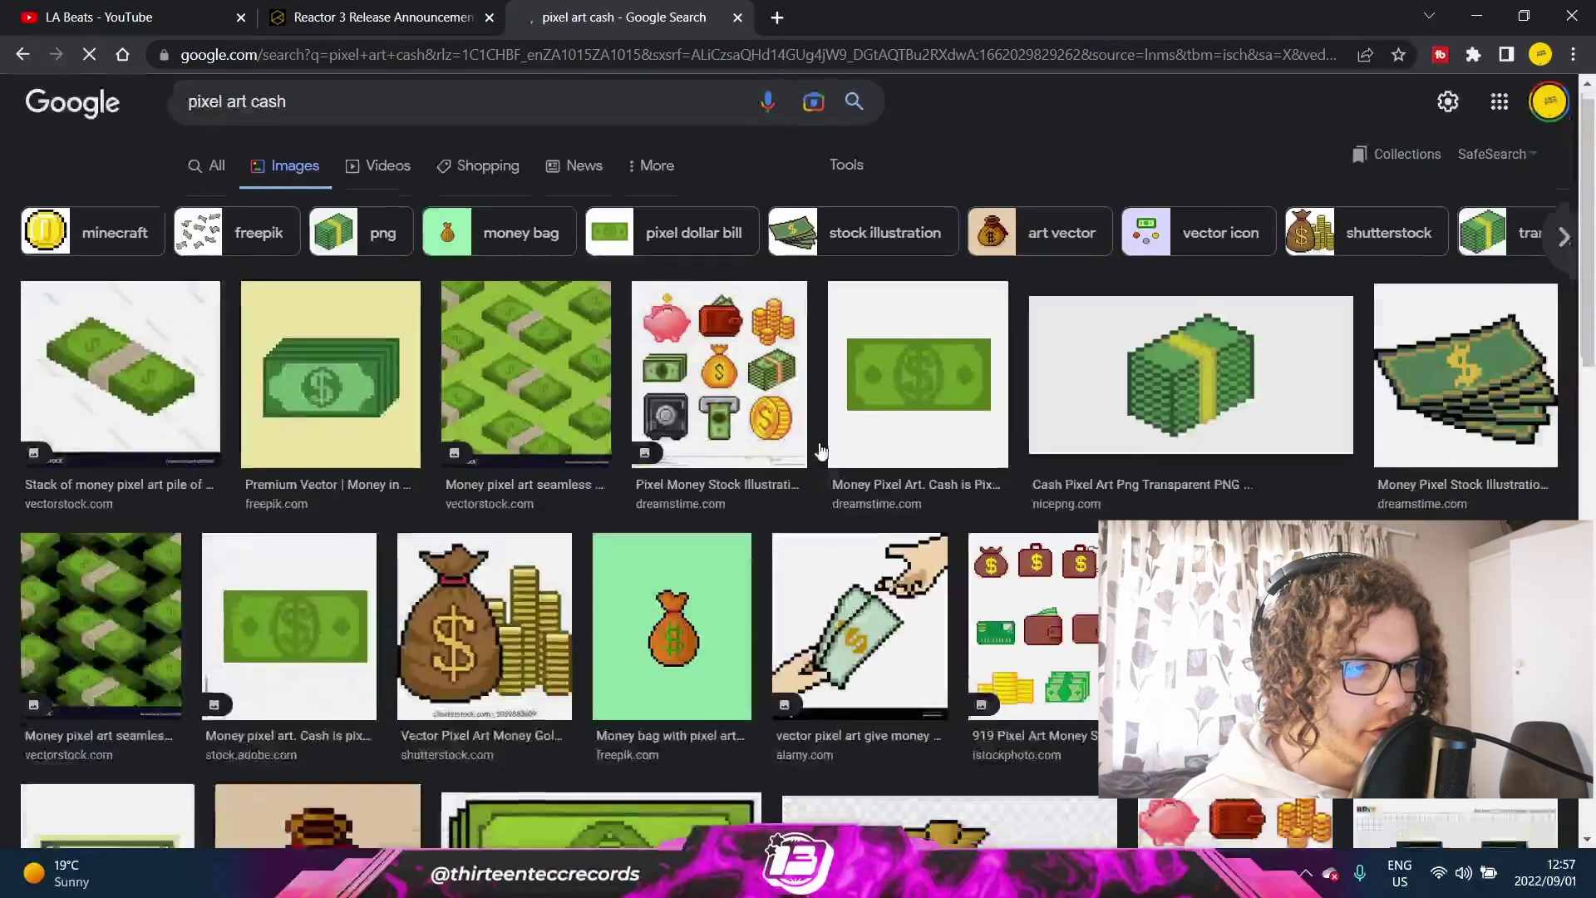
scroll(1161, 449, down, 8)
click(1151, 350)
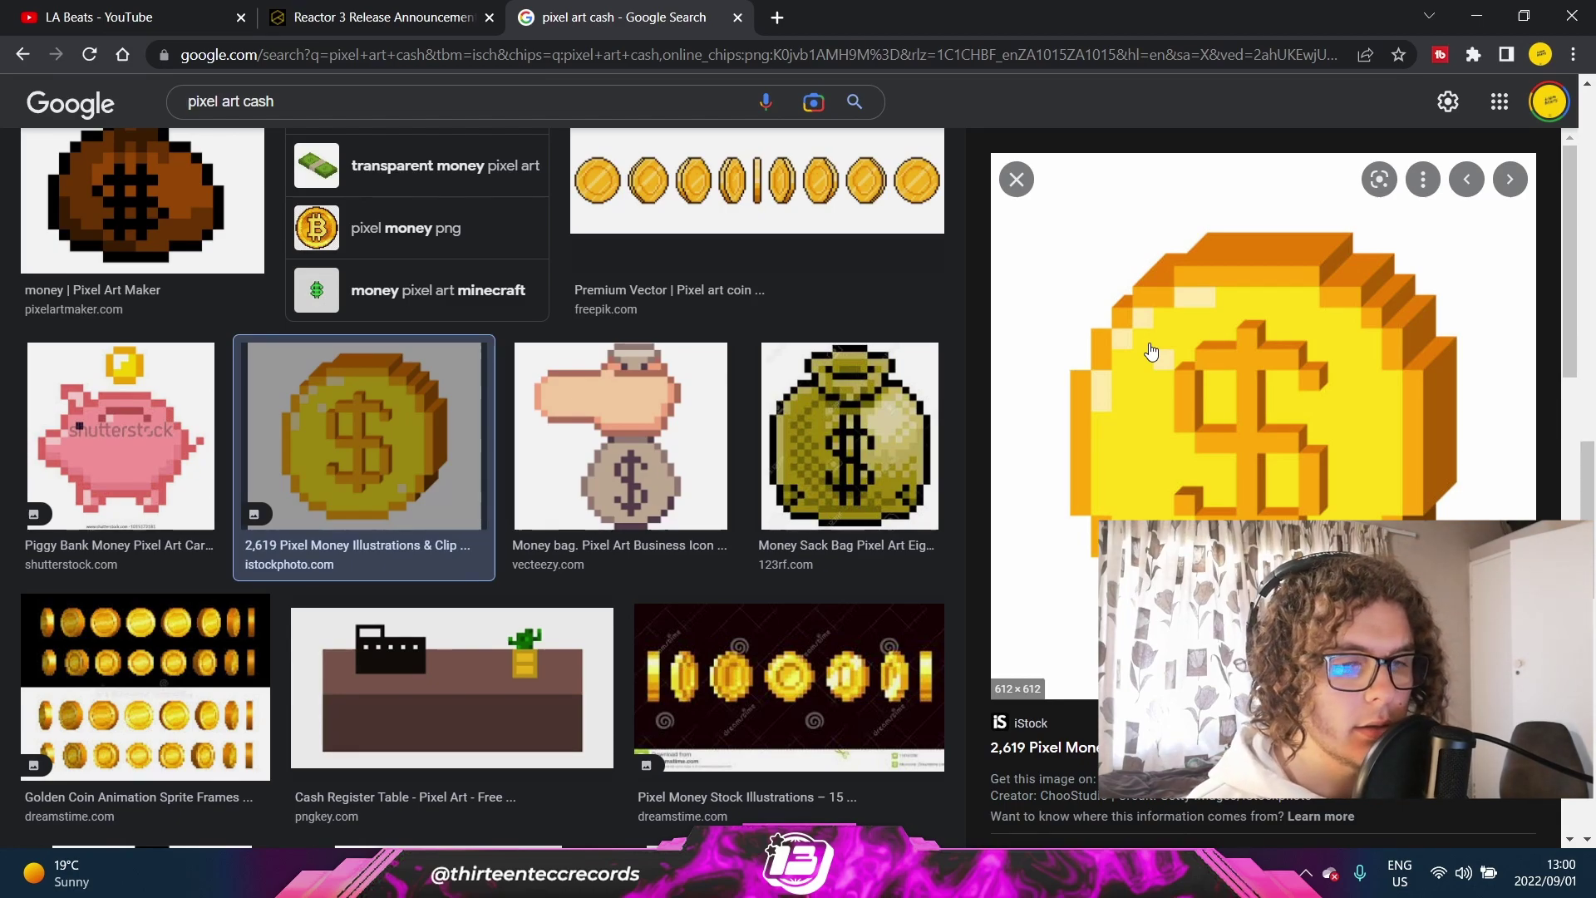
right_click(1151, 350)
click(1180, 264)
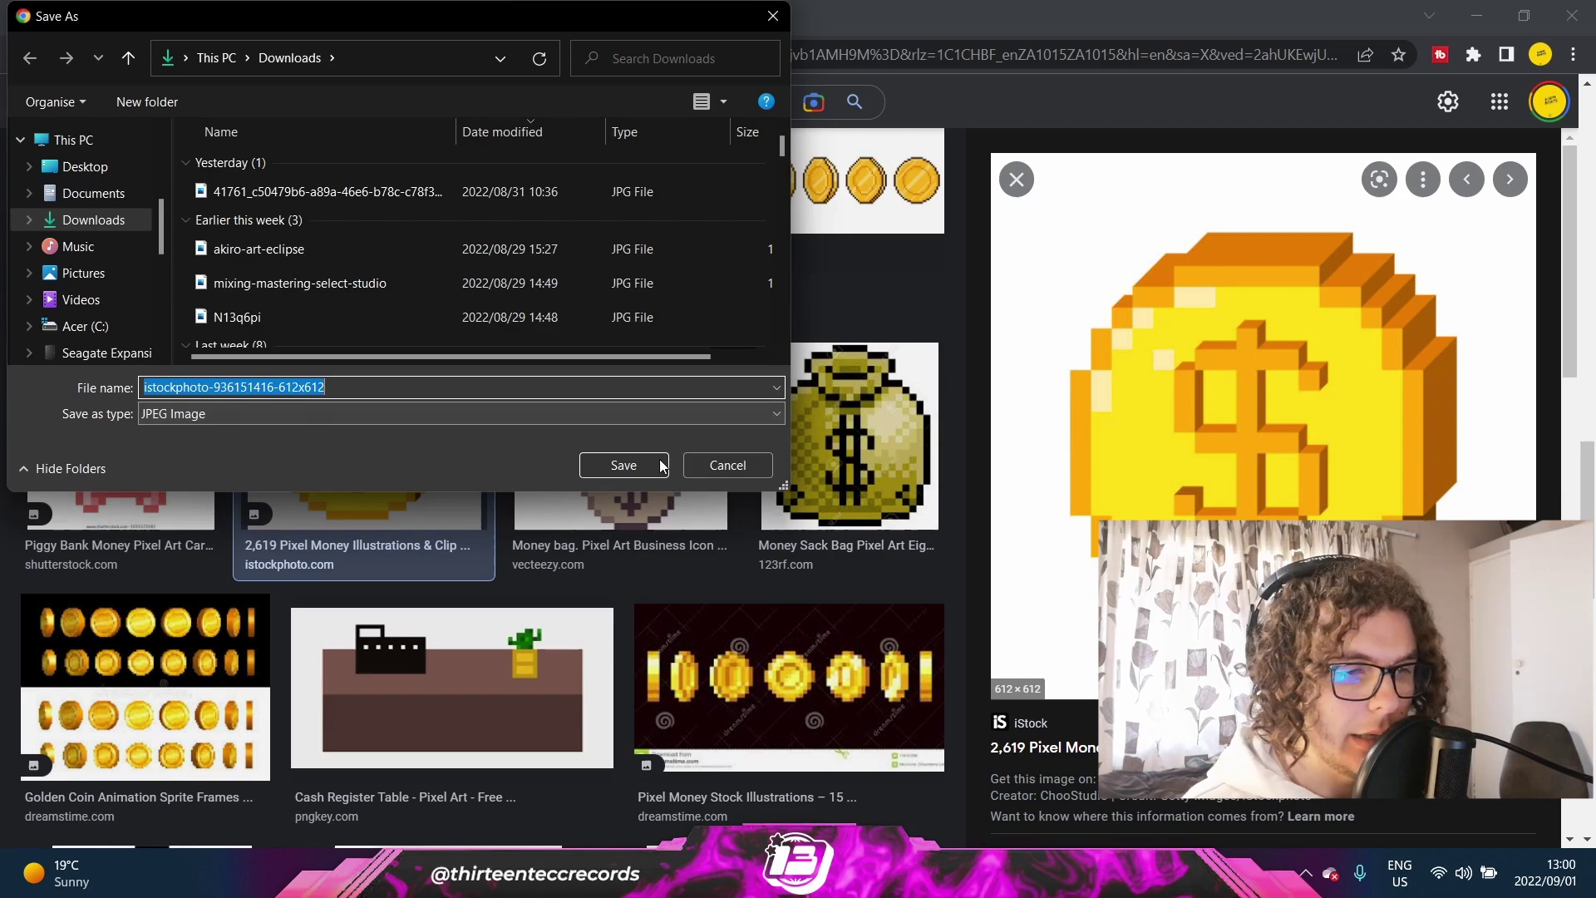
click(628, 464)
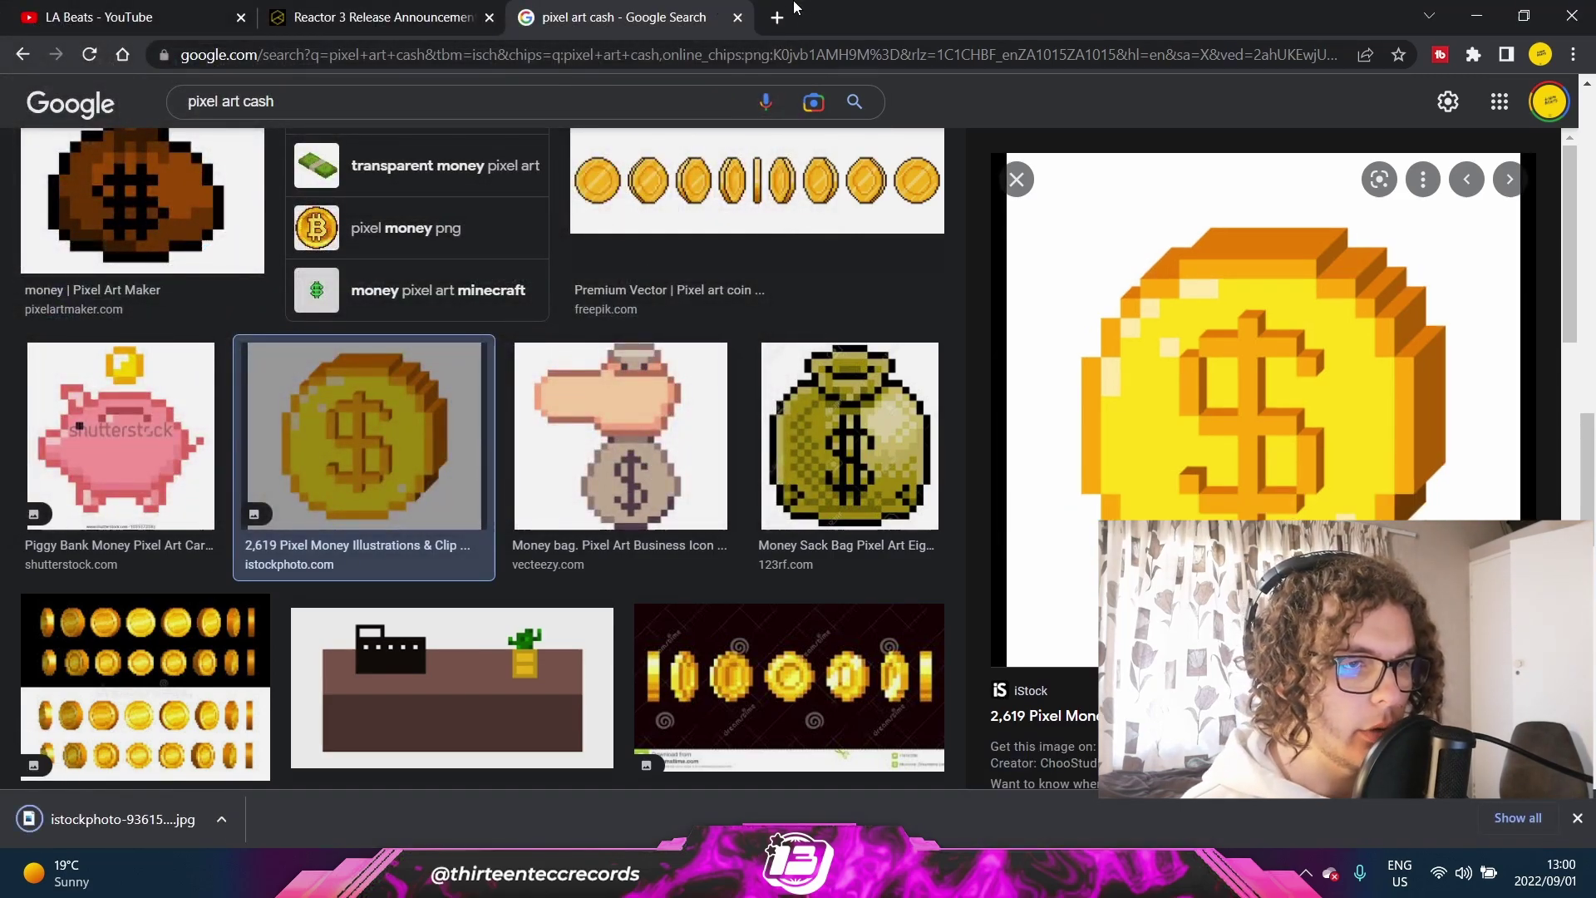
click(779, 17)
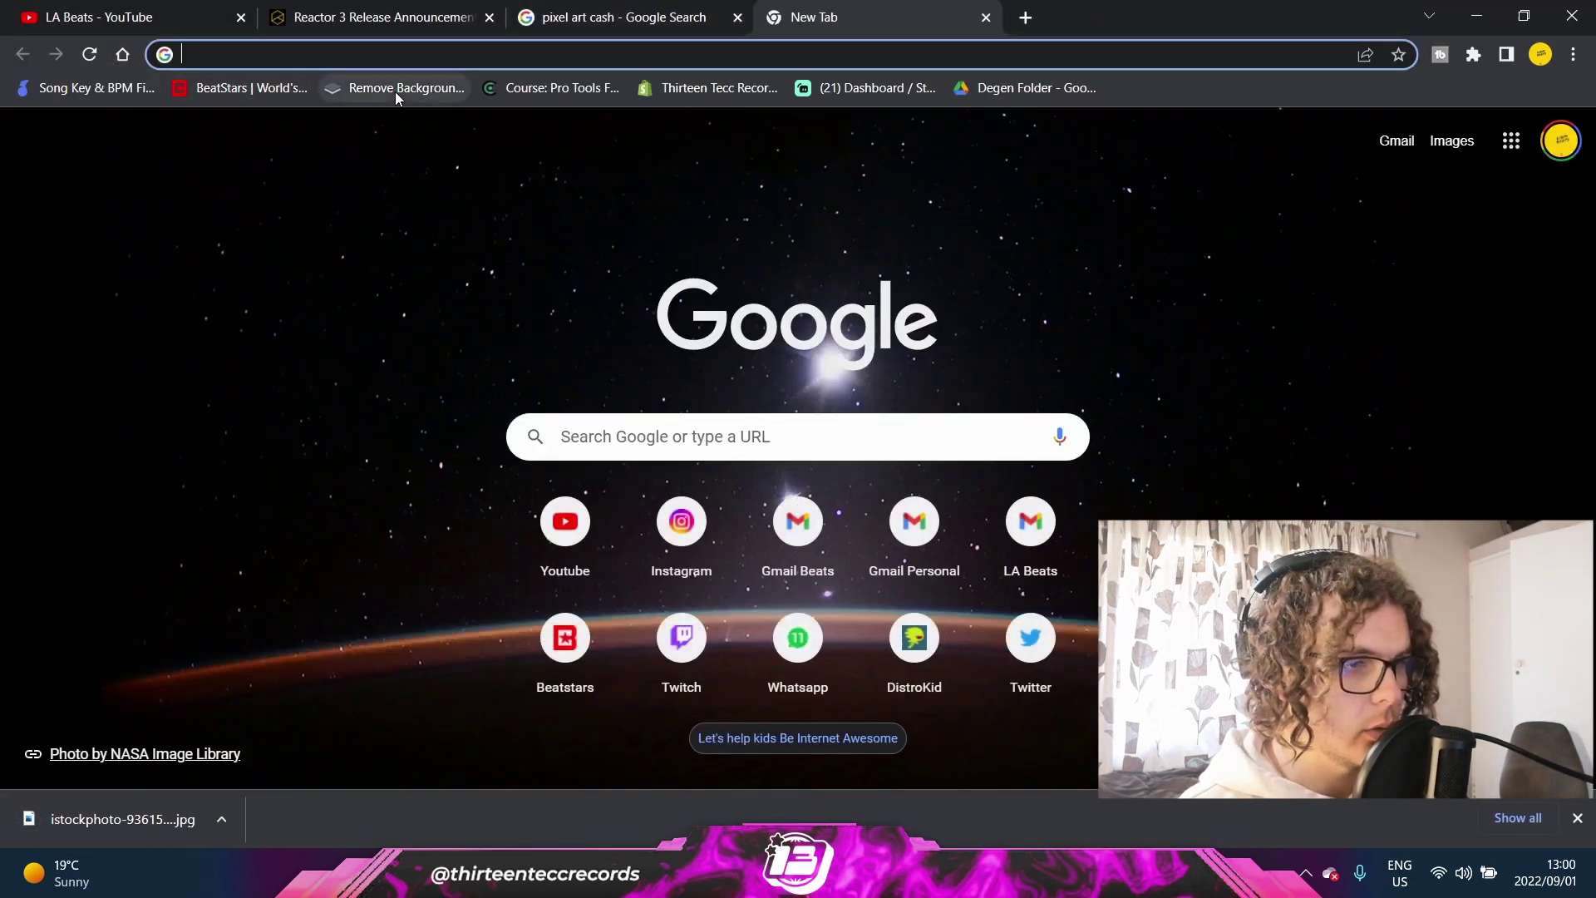
Step: Upload the coin JPG to remove.bg and download the transparent PNG
click(396, 92)
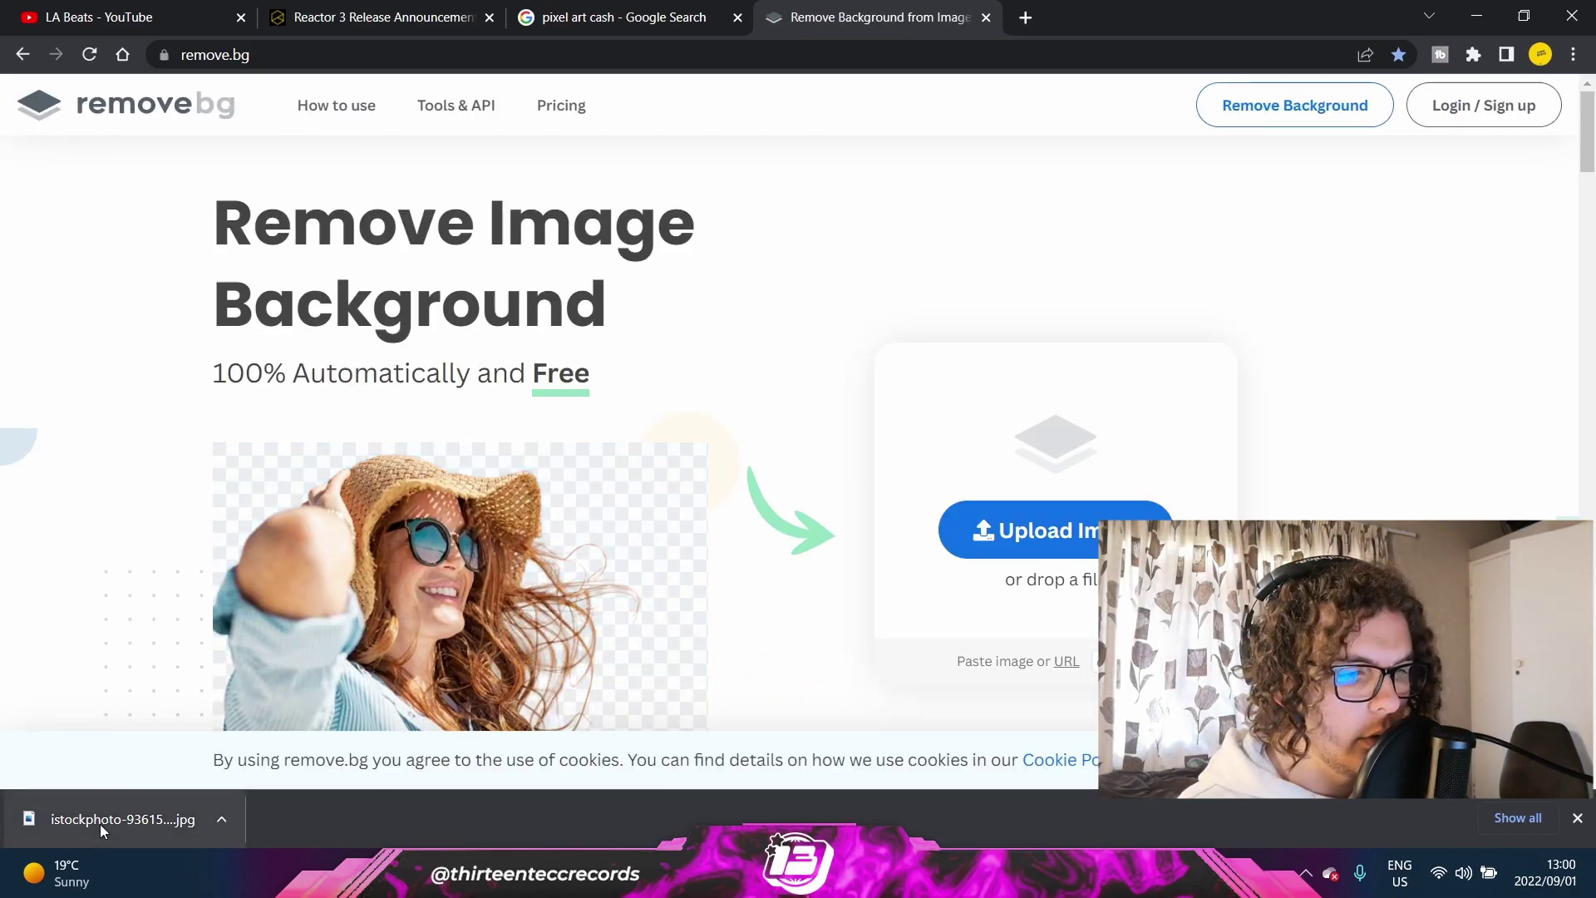
drag(100, 821, 831, 466)
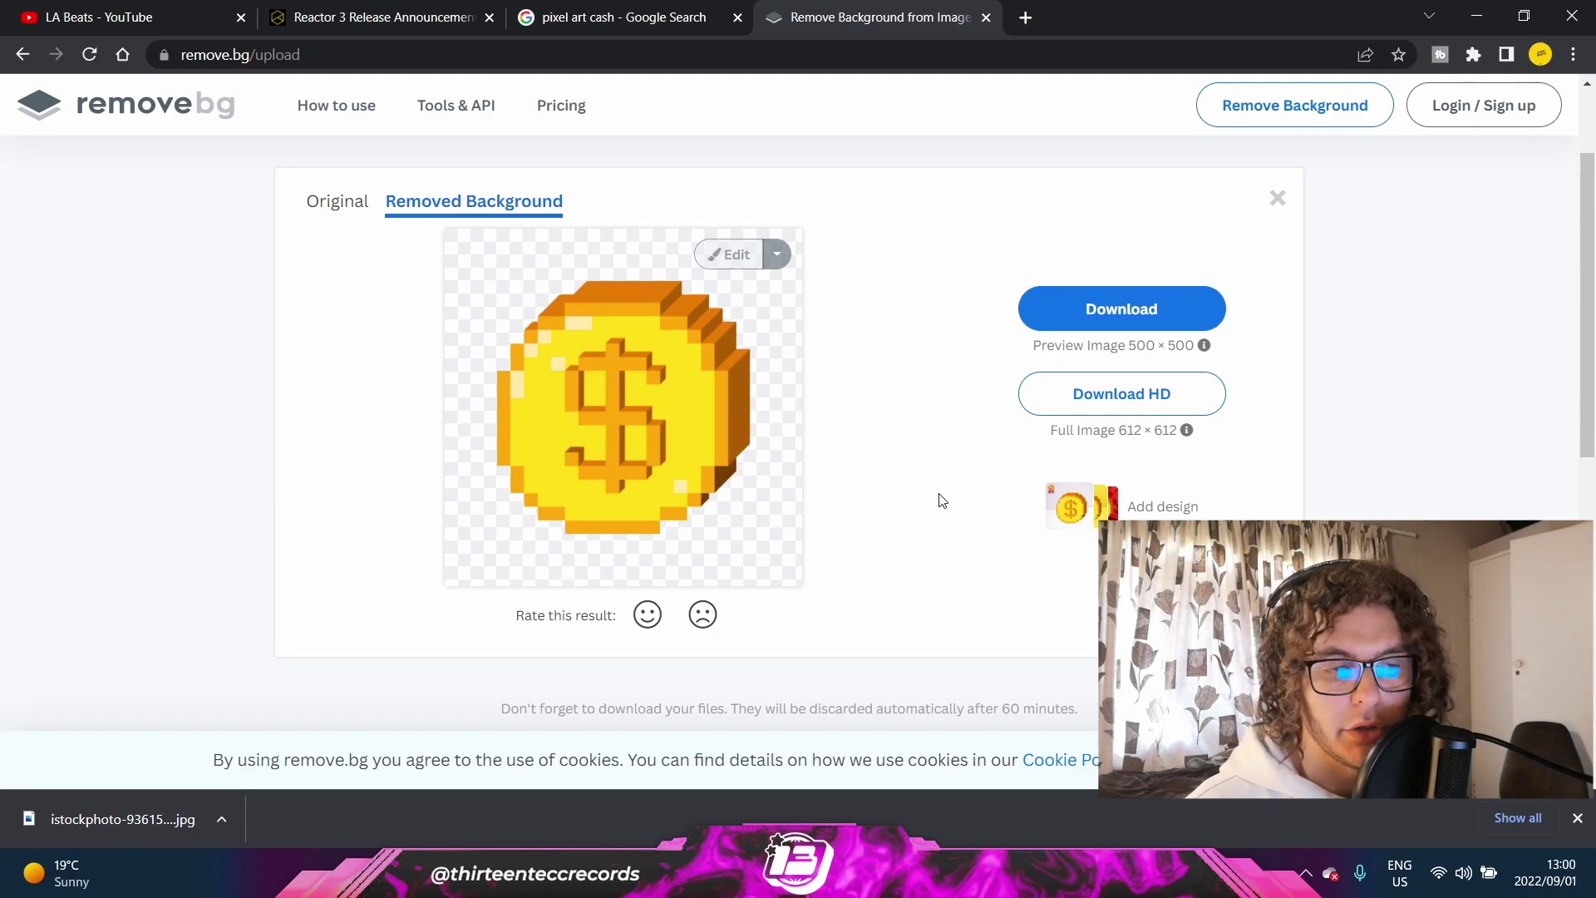
click(1162, 316)
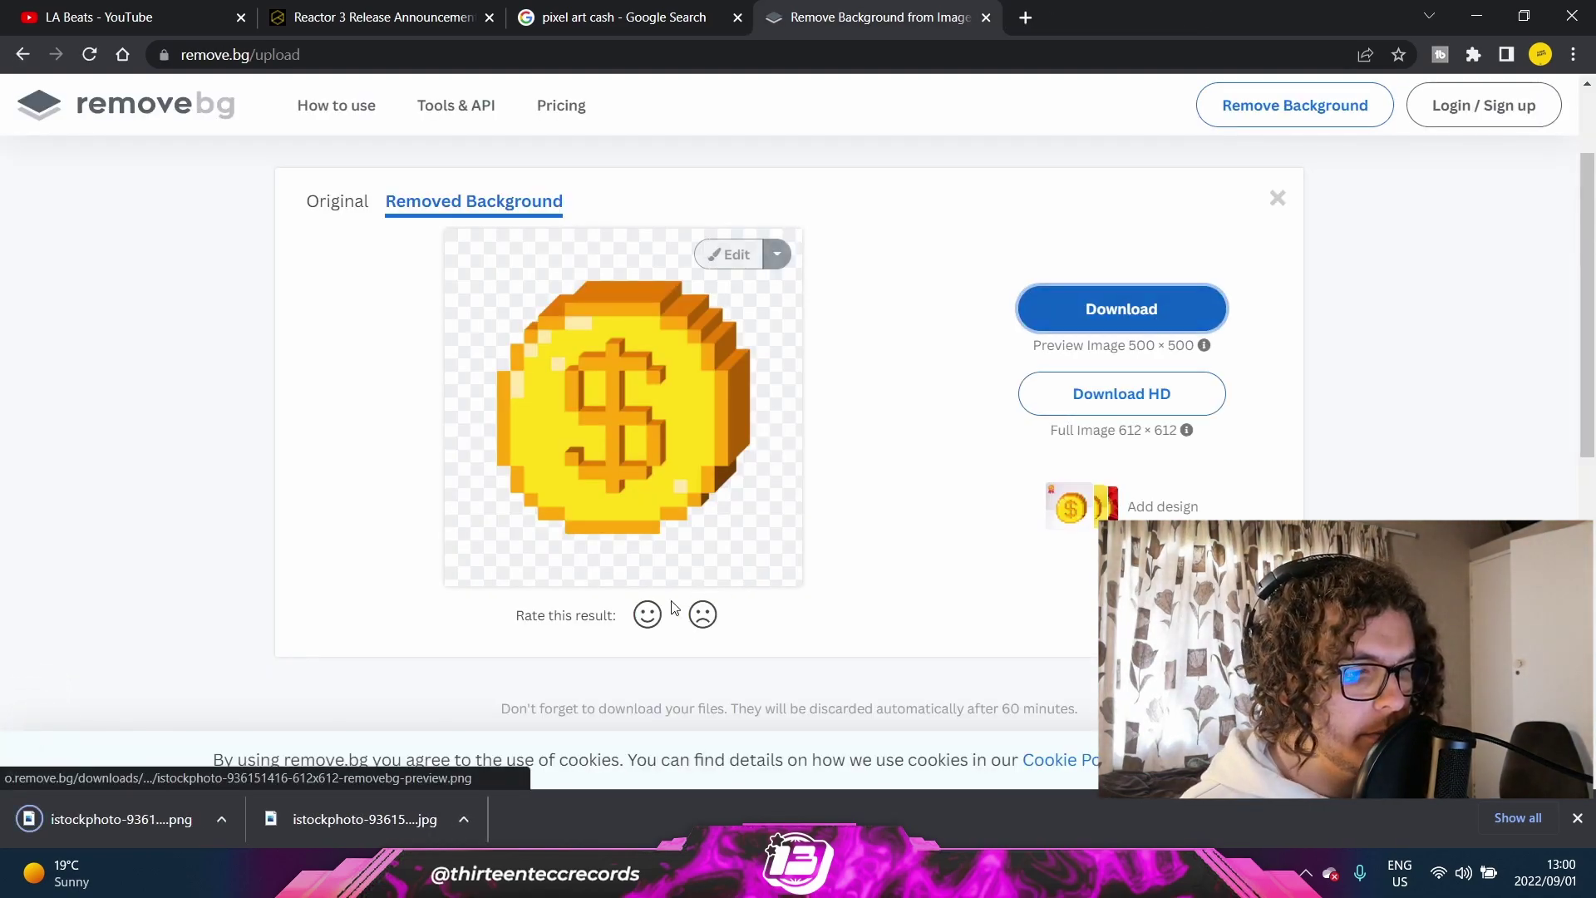
Step: Carry the transparent coin PNG over to DaVinci Resolve
drag(102, 819, 682, 685)
key(alt+Tab)
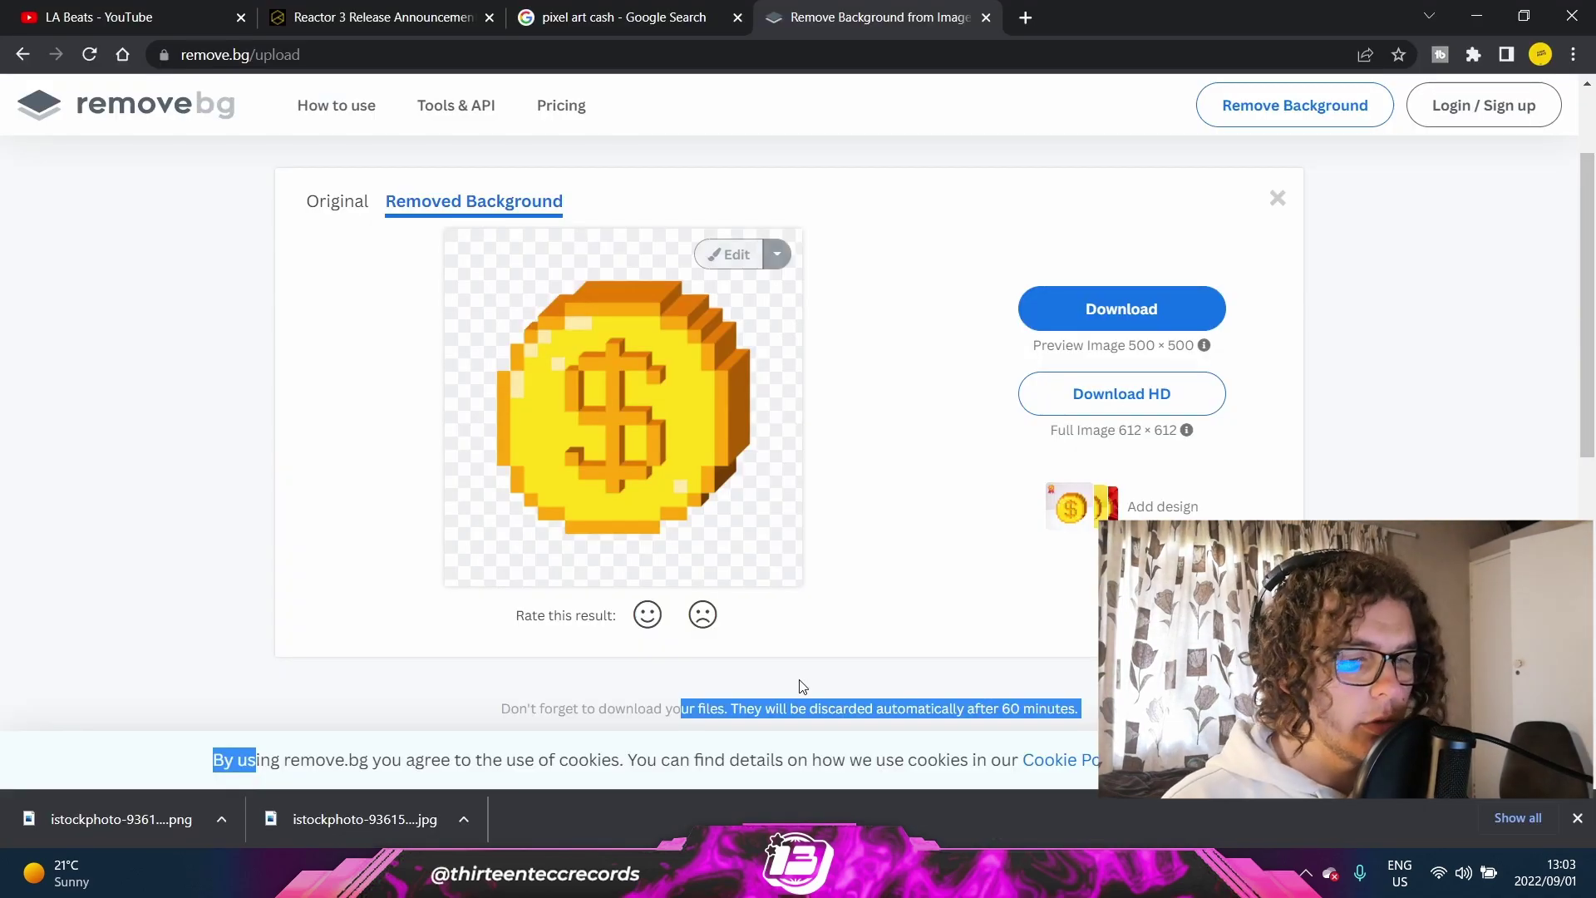
key(alt+Tab)
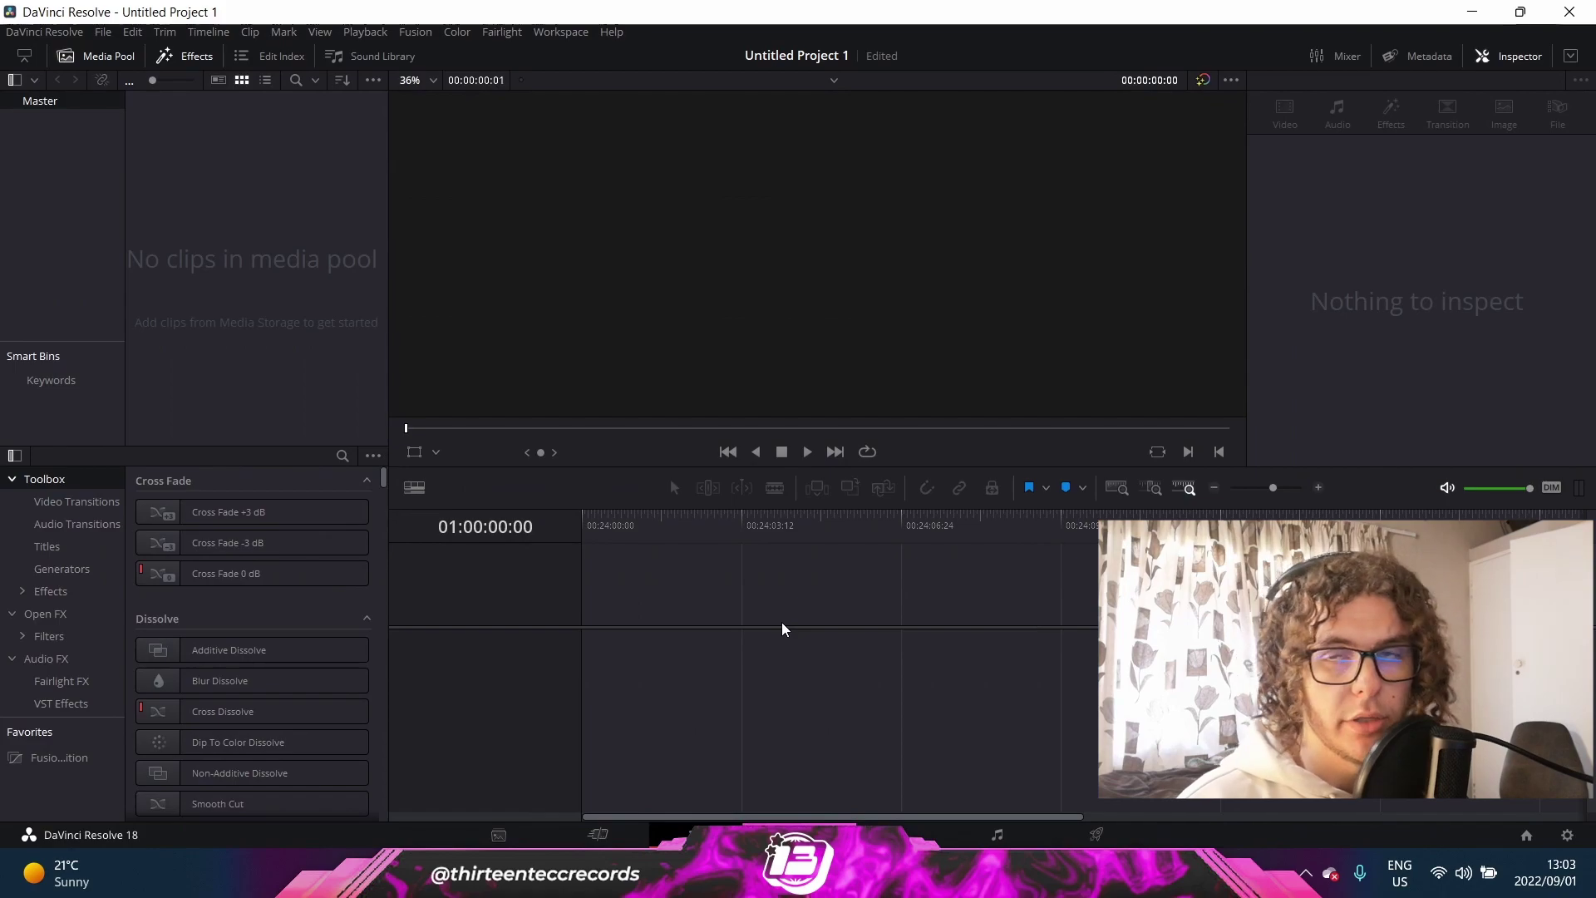
Step: Add a Fusion Composition effect to a new timeline
click(342, 459)
text(fusi)
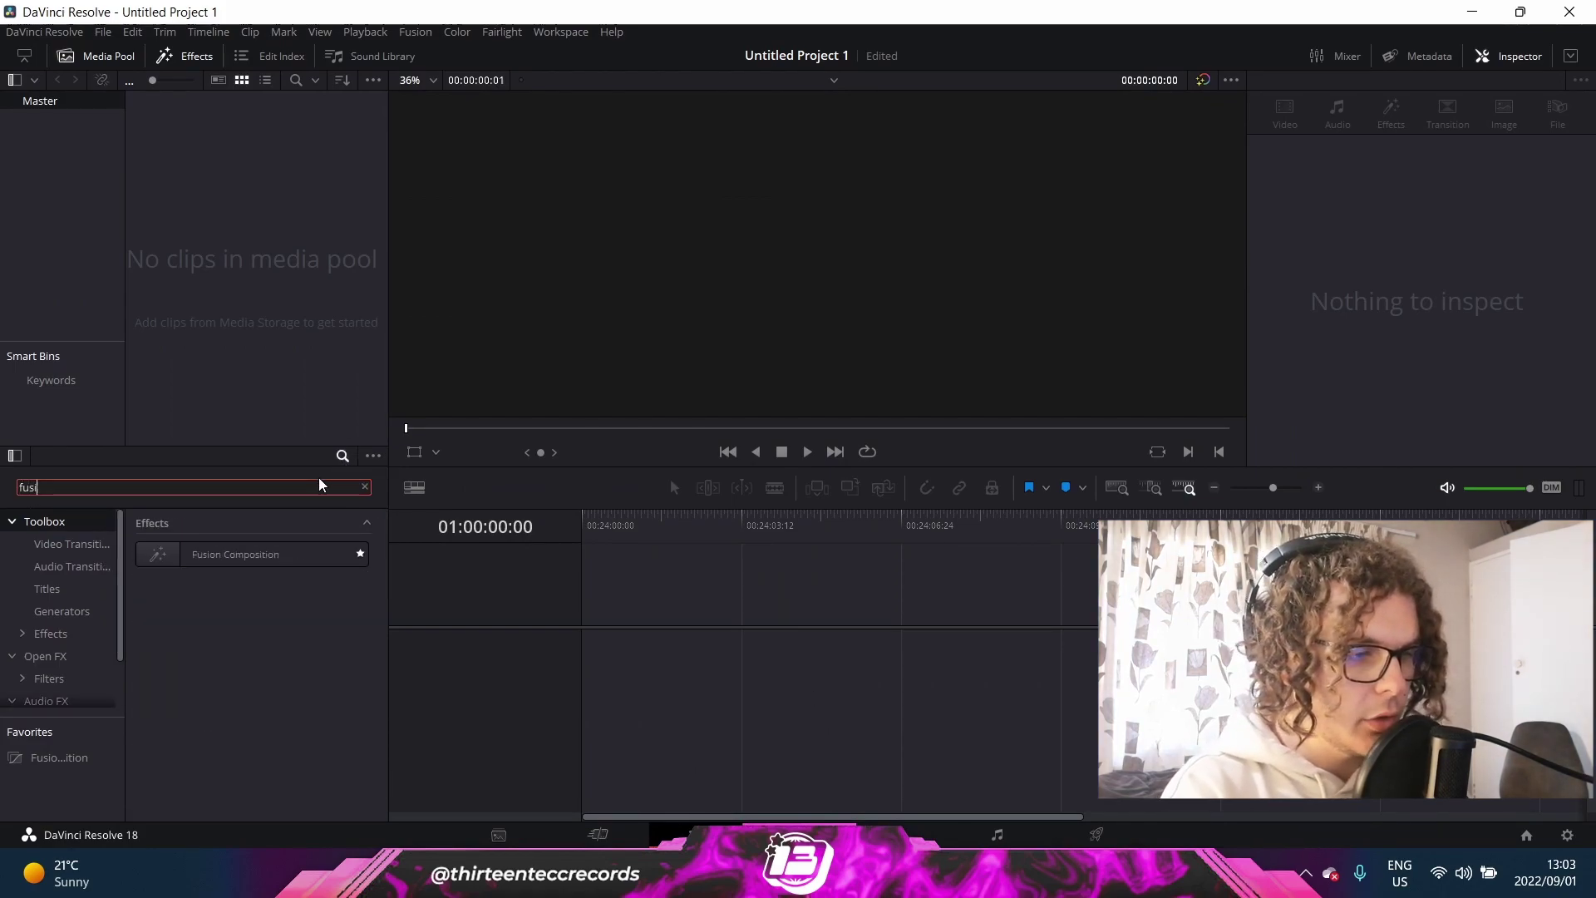
text(on)
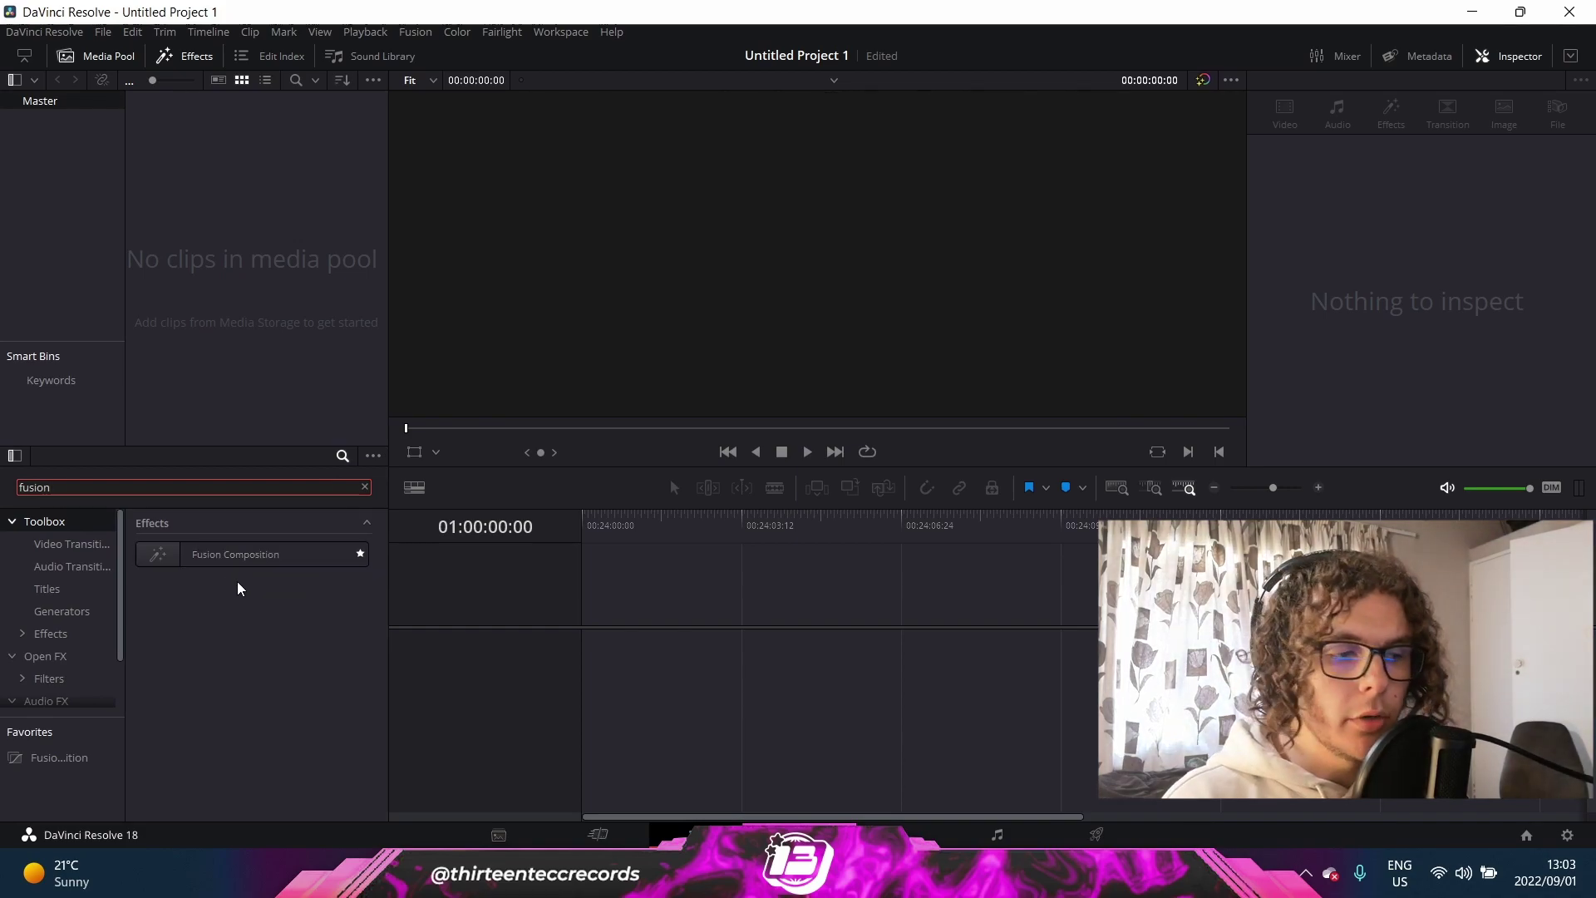
drag(202, 561, 532, 703)
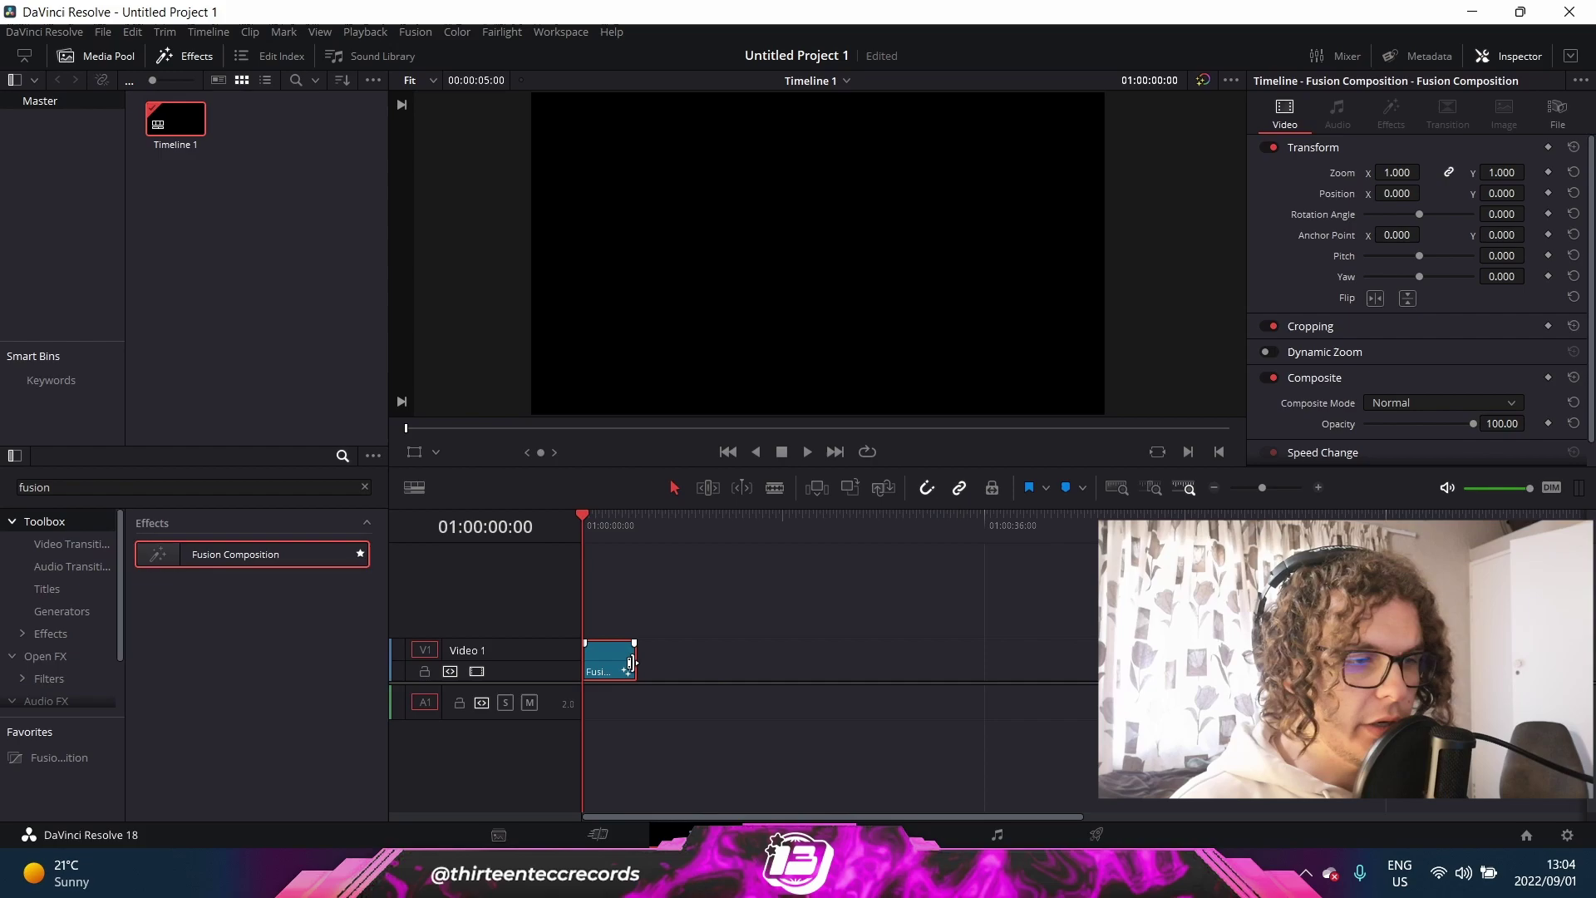
key(ctrl+minus)
Step: Bring the coin PNG into the Fusion node graph as MediaIn1, moving MediaOut1 right
key(shift+5)
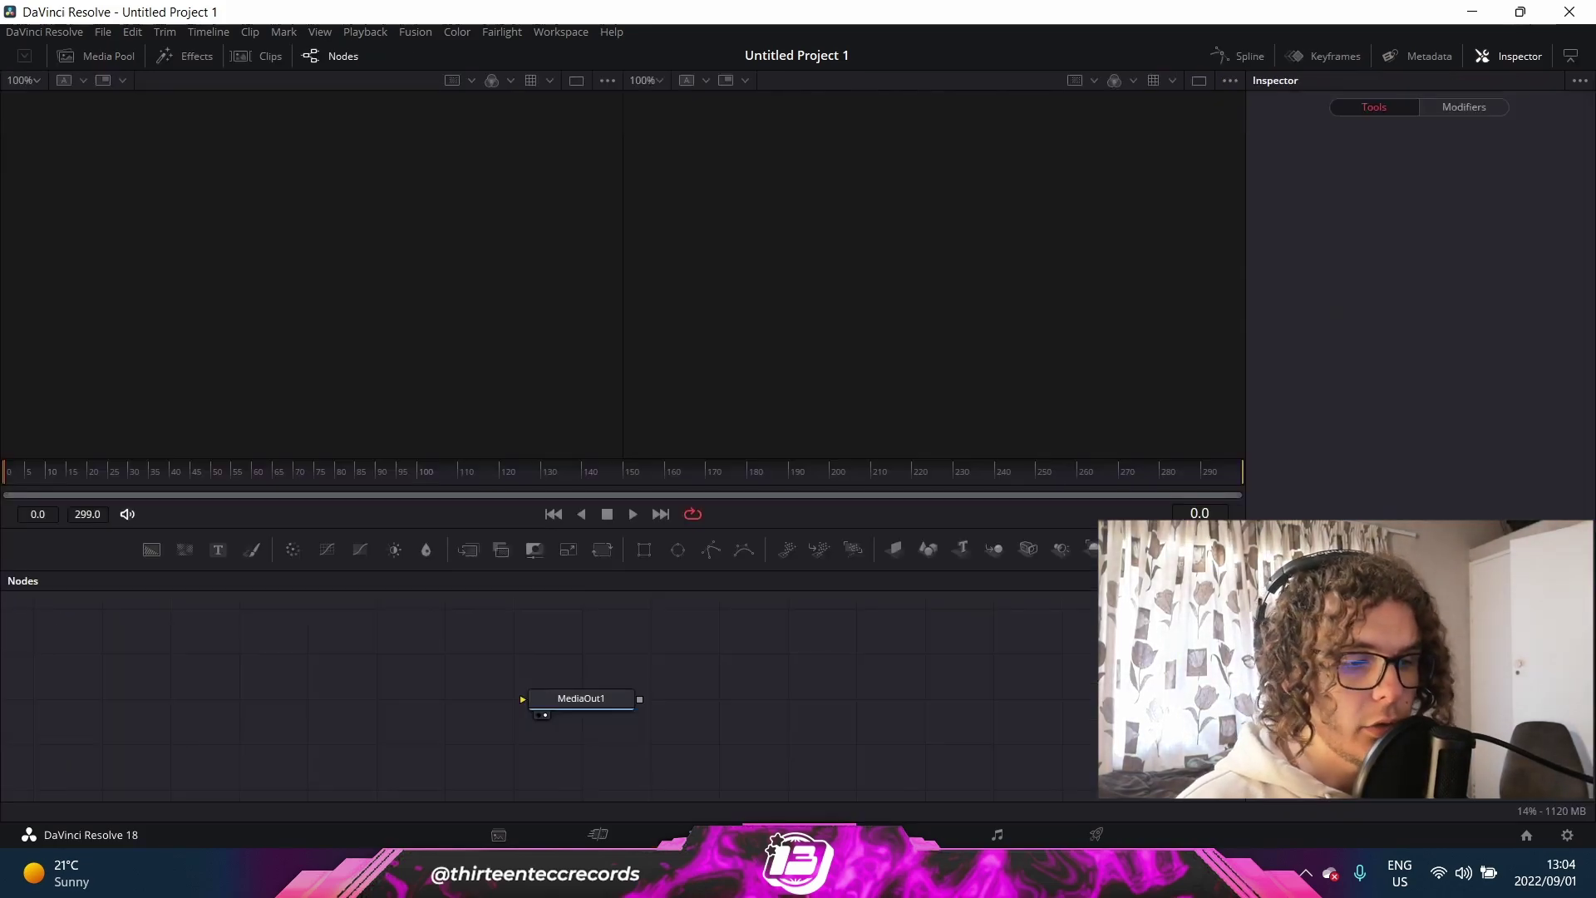
key(alt+Tab)
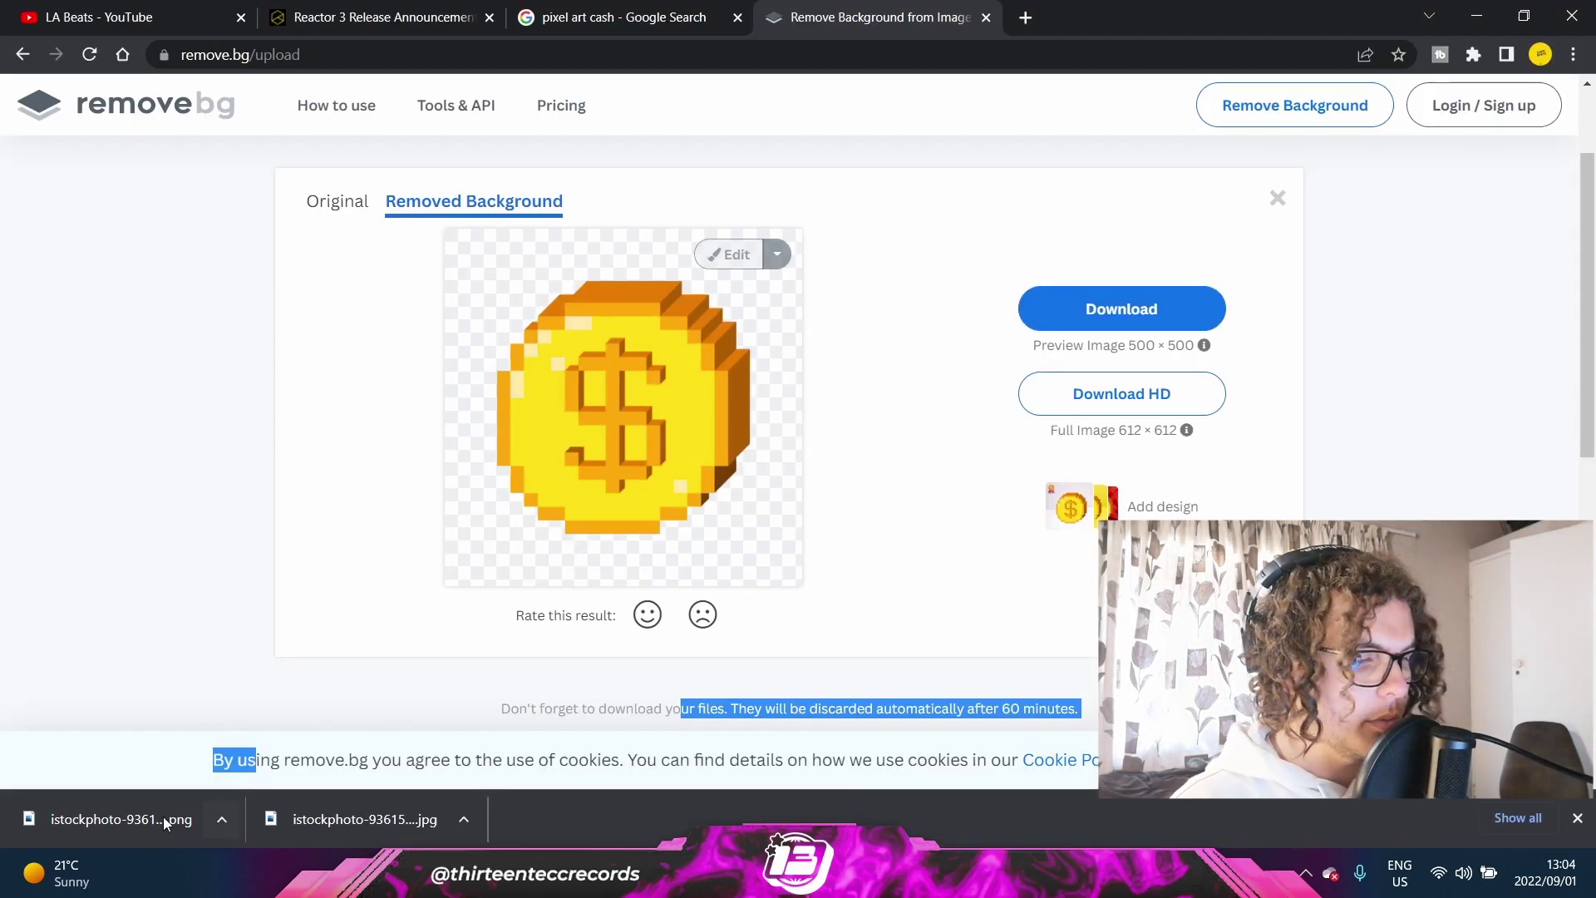
drag(163, 816, 590, 576)
key(alt+Tab)
drag(396, 706, 395, 706)
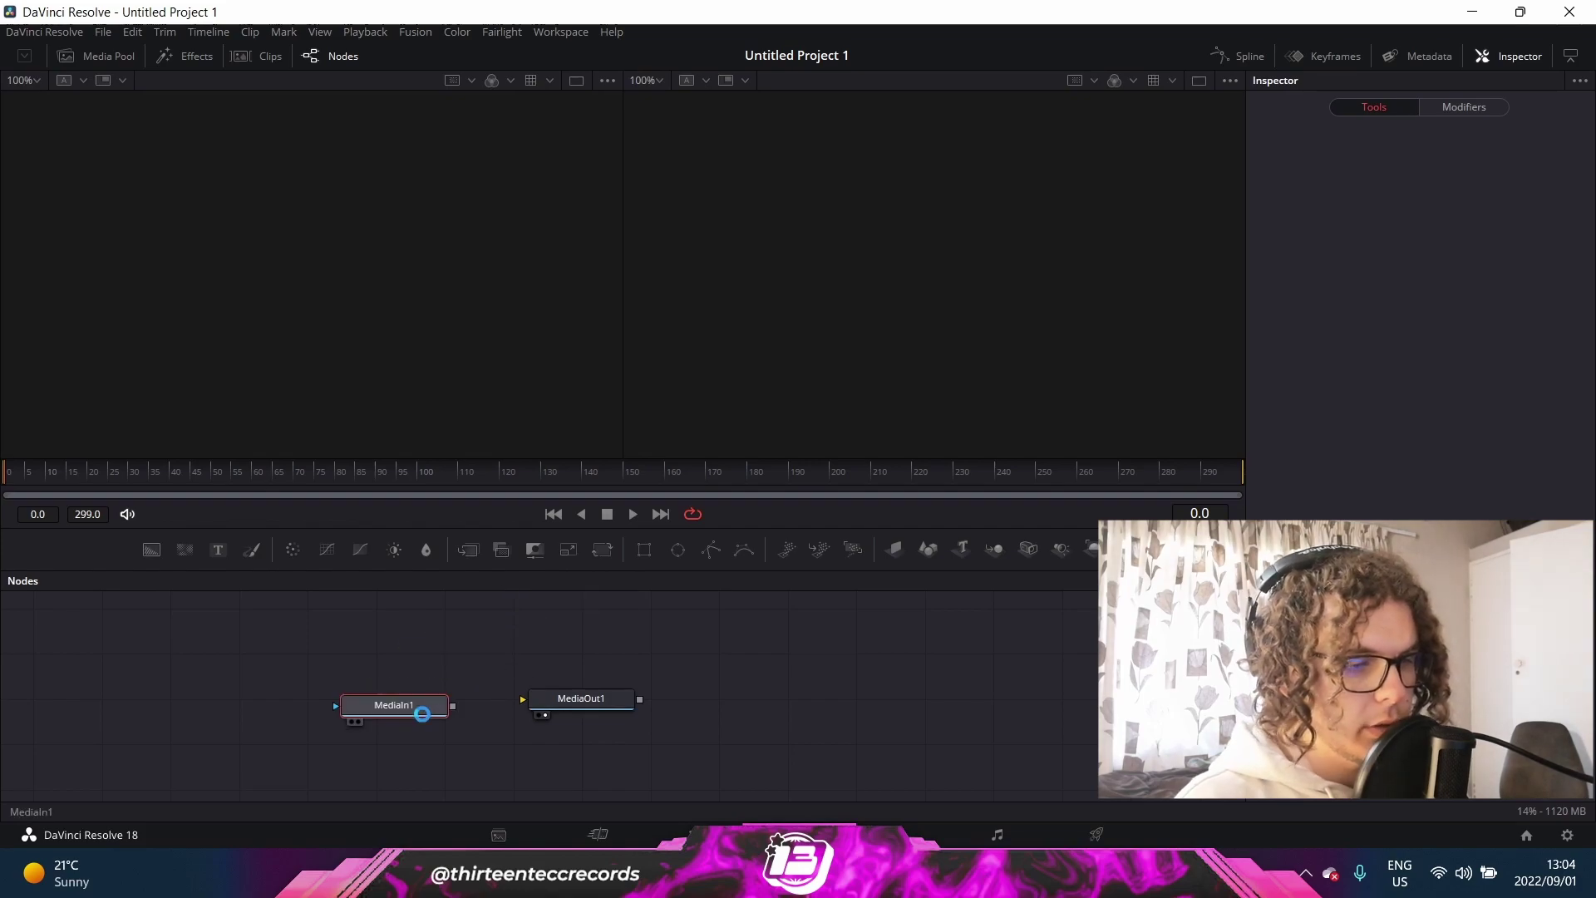
drag(579, 715, 775, 715)
Step: Insert a Transform1 node after MediaIn1 and wire its output into MediaOut1
drag(499, 727, 497, 723)
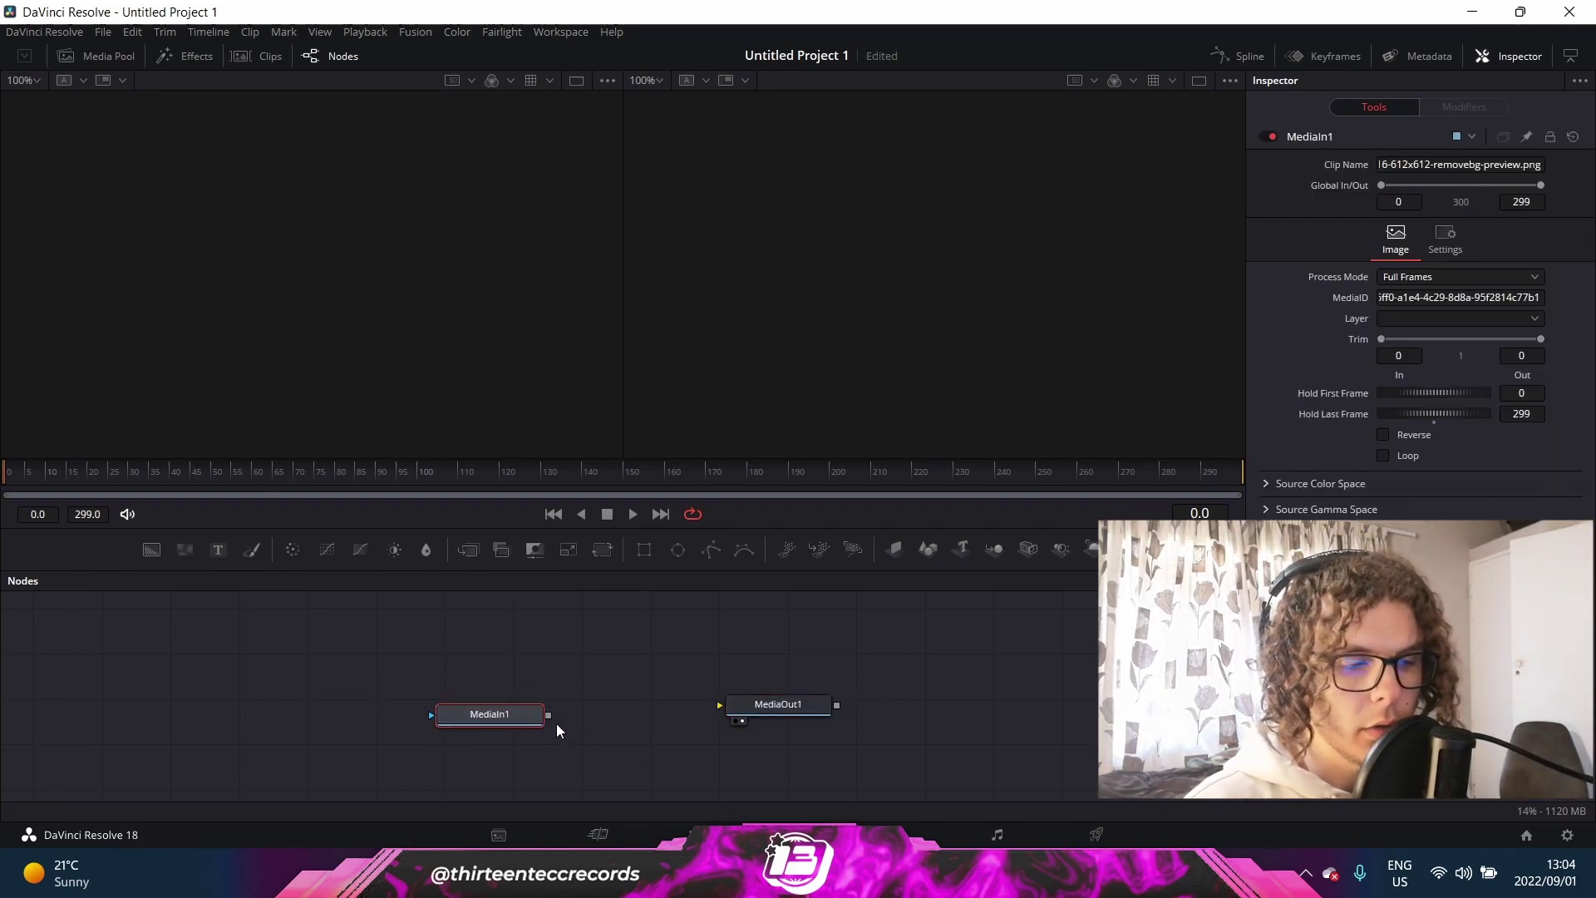
drag(454, 630, 530, 760)
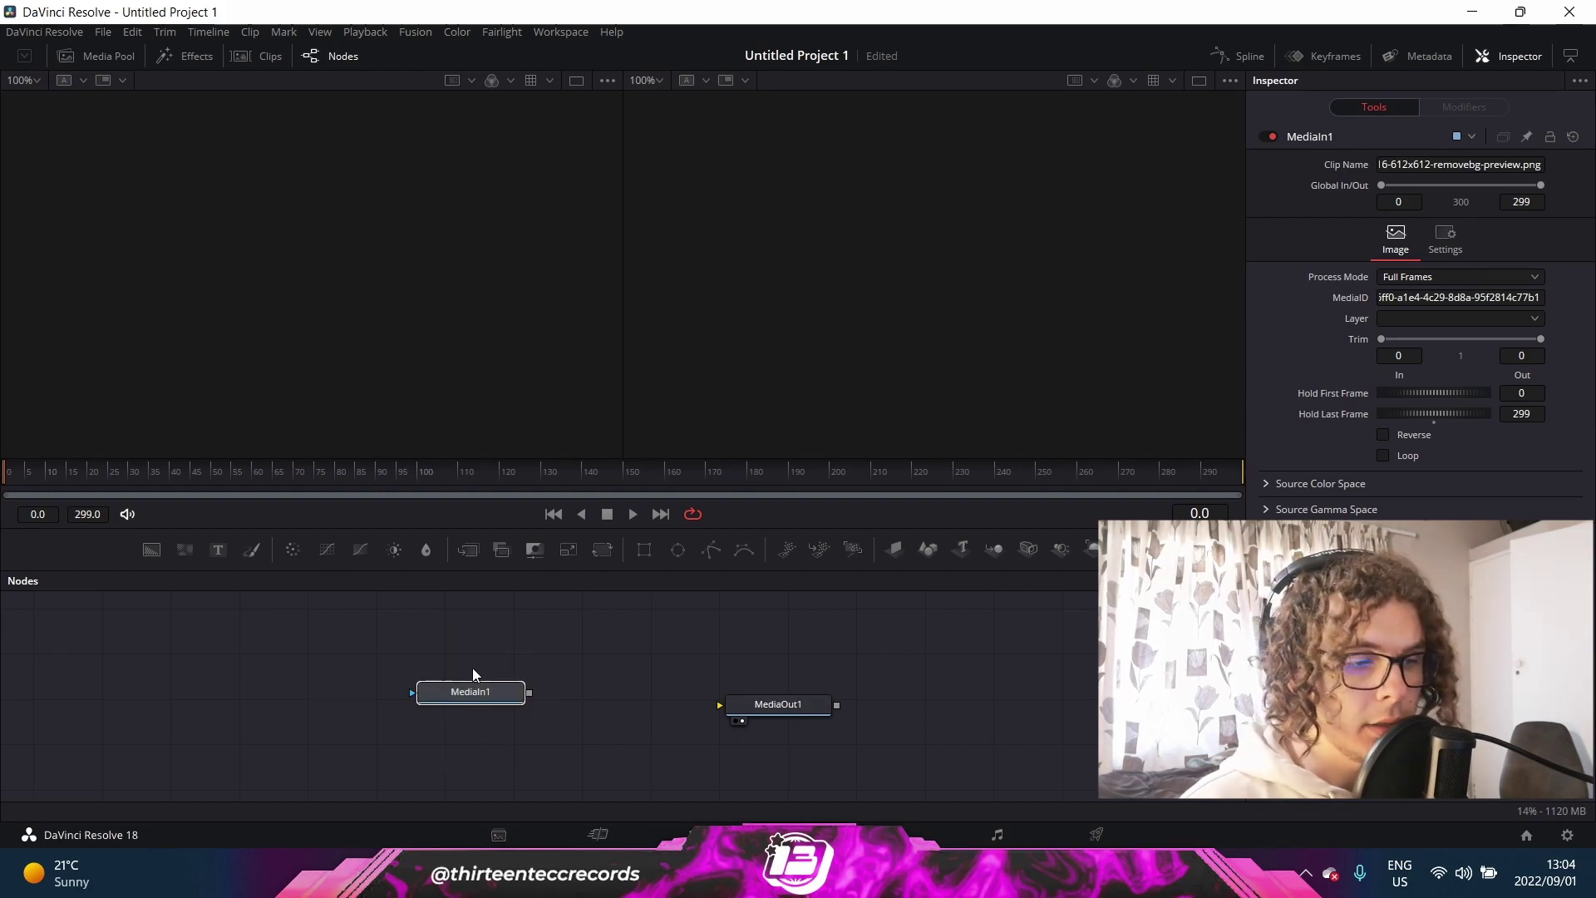
click(604, 551)
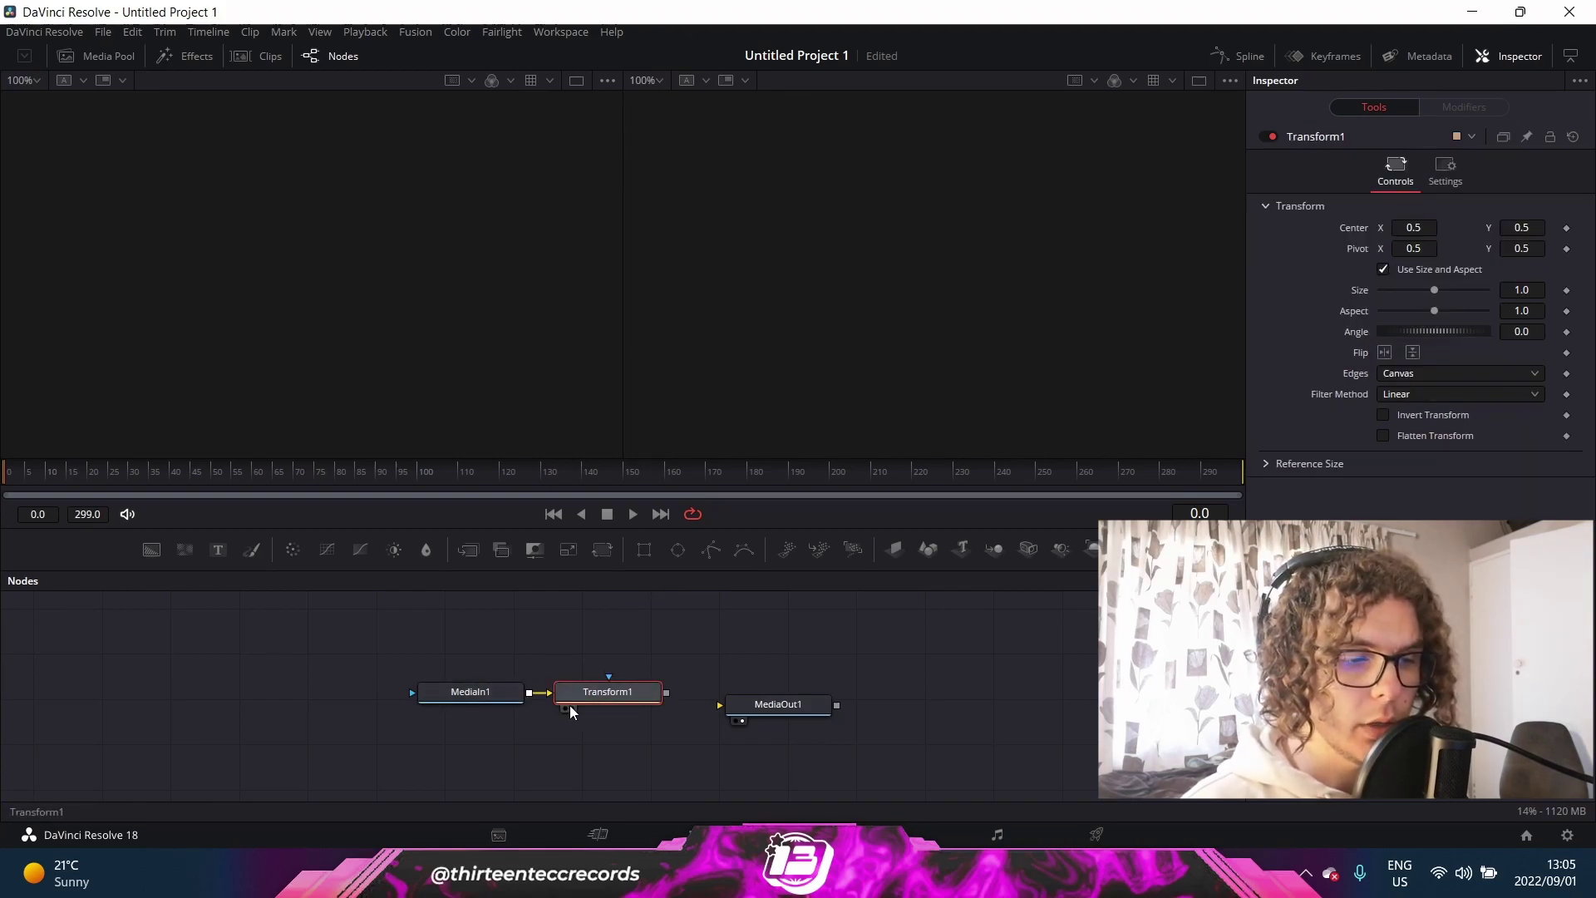
drag(778, 704, 781, 686)
drag(665, 703, 766, 684)
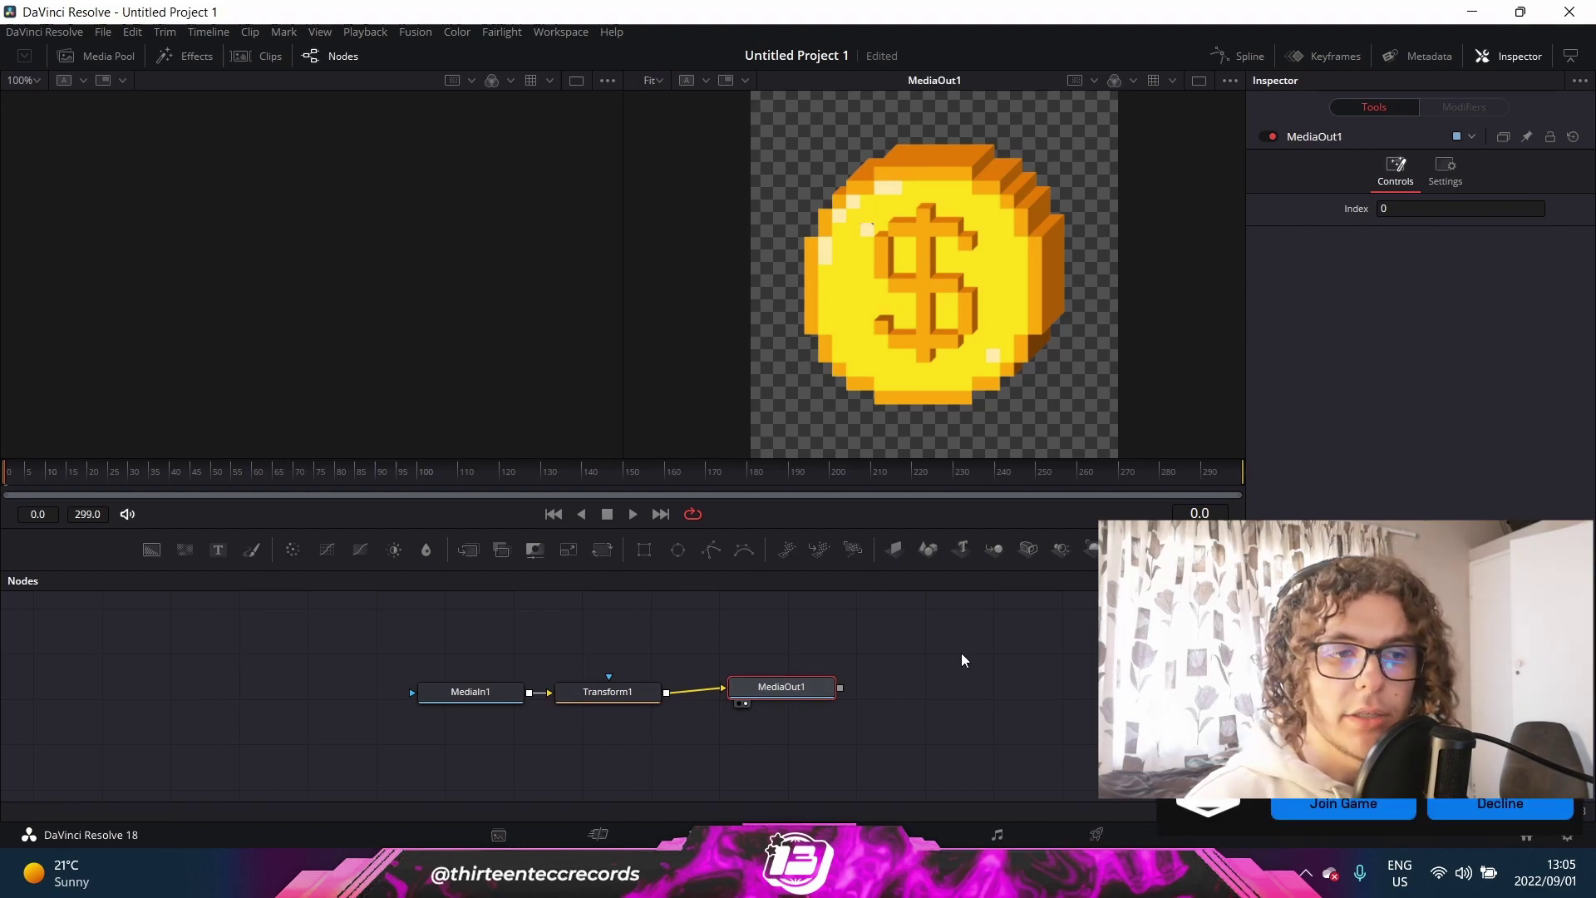
Step: Modify Transform1's Size with an Audio (WAV) modifier
click(616, 695)
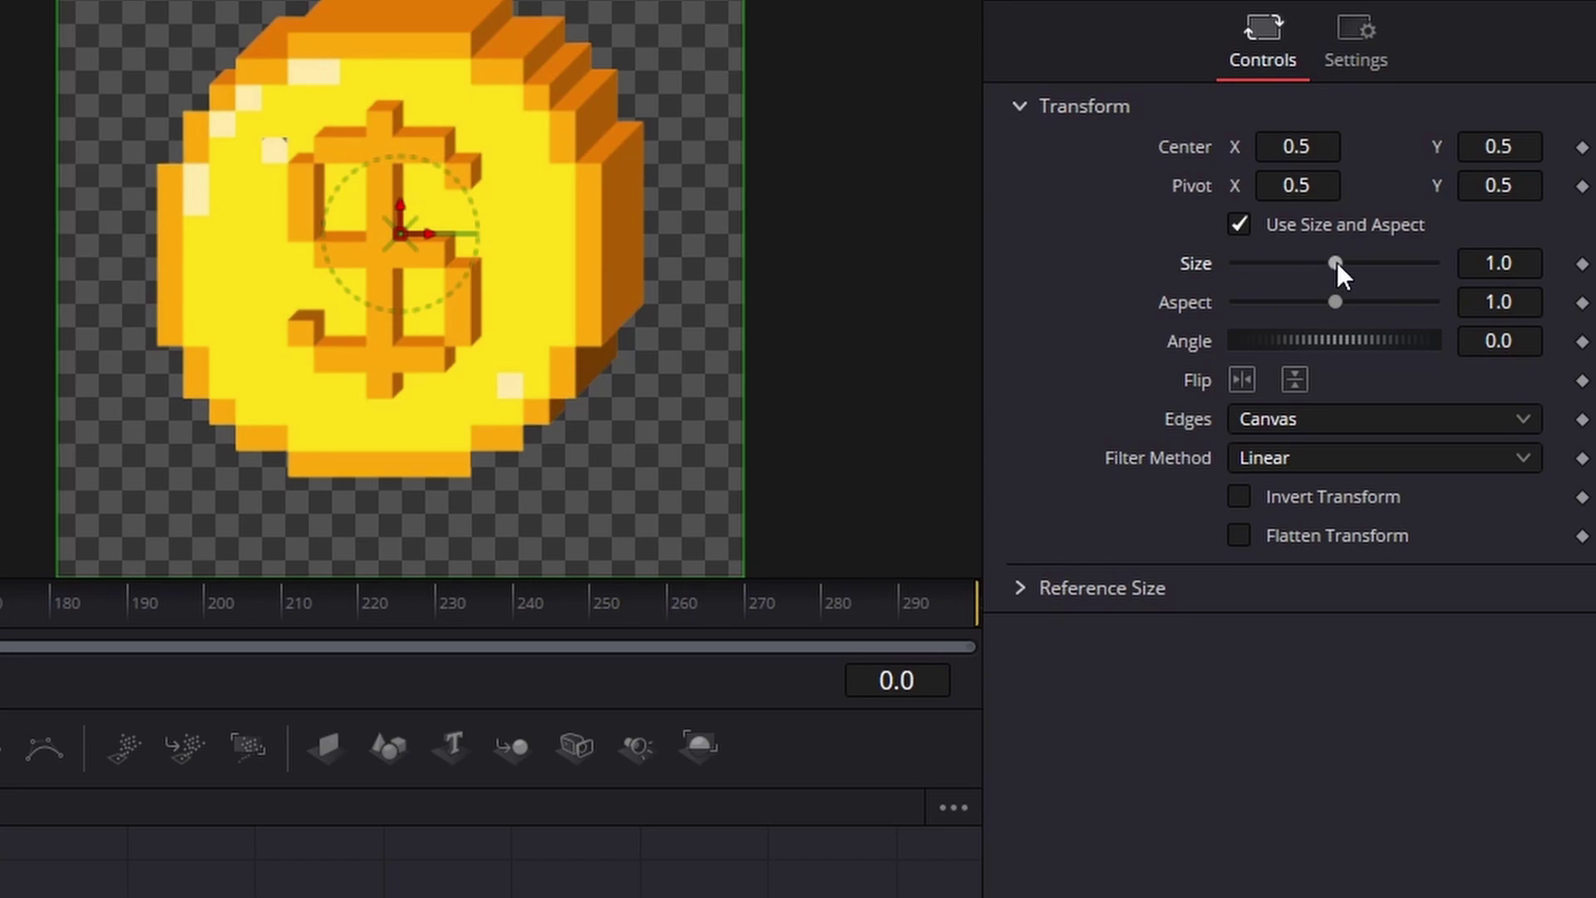
right_click(1336, 261)
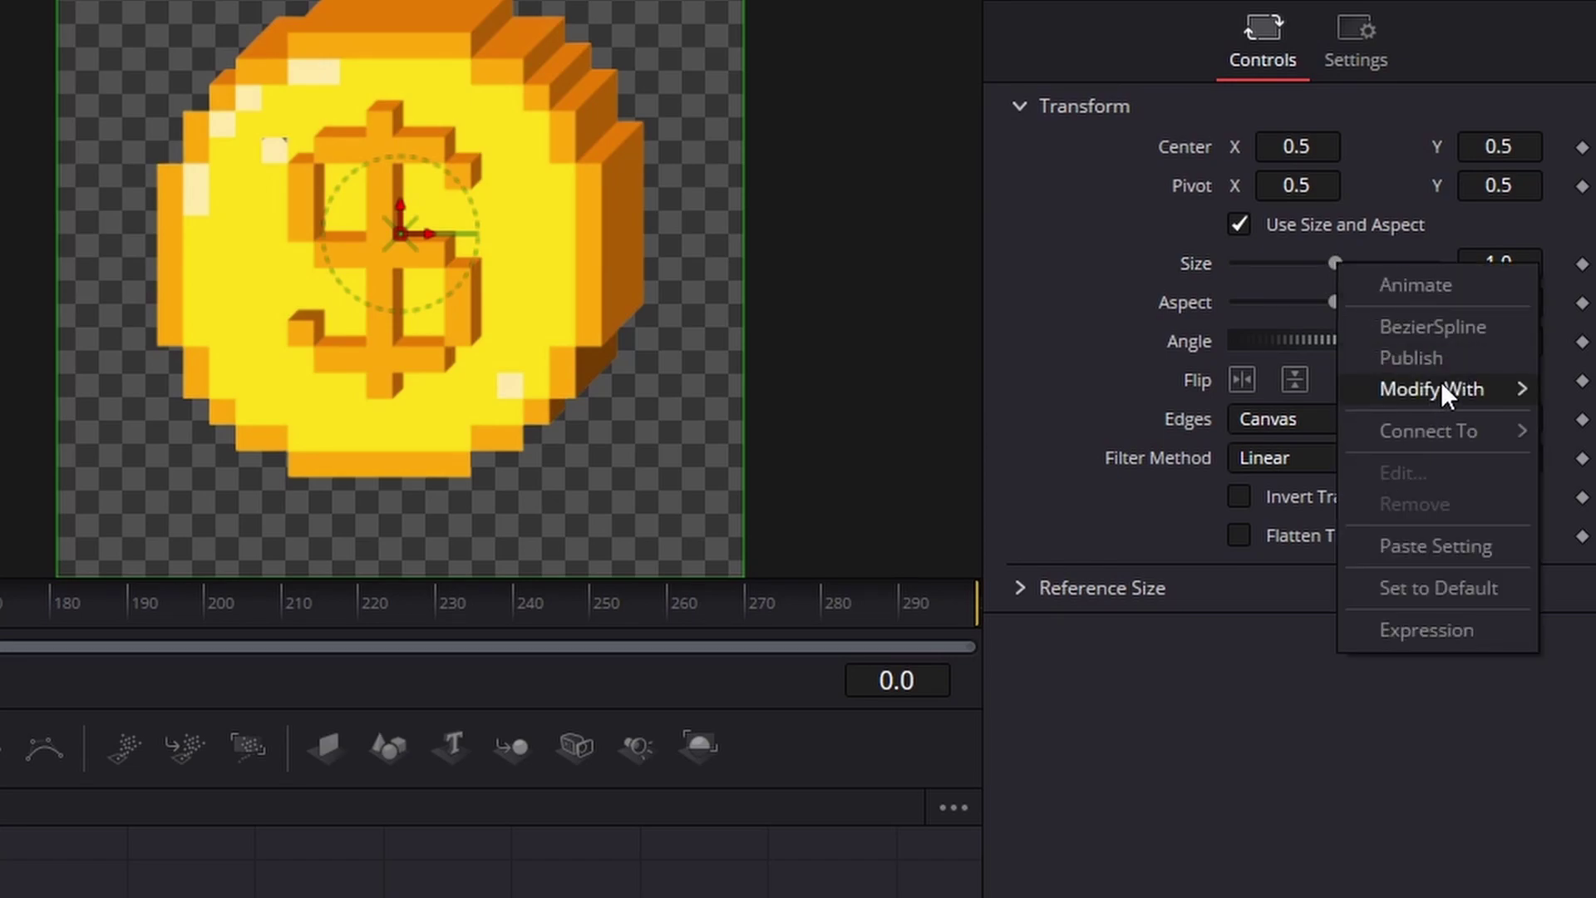
mouse_move(1442, 387)
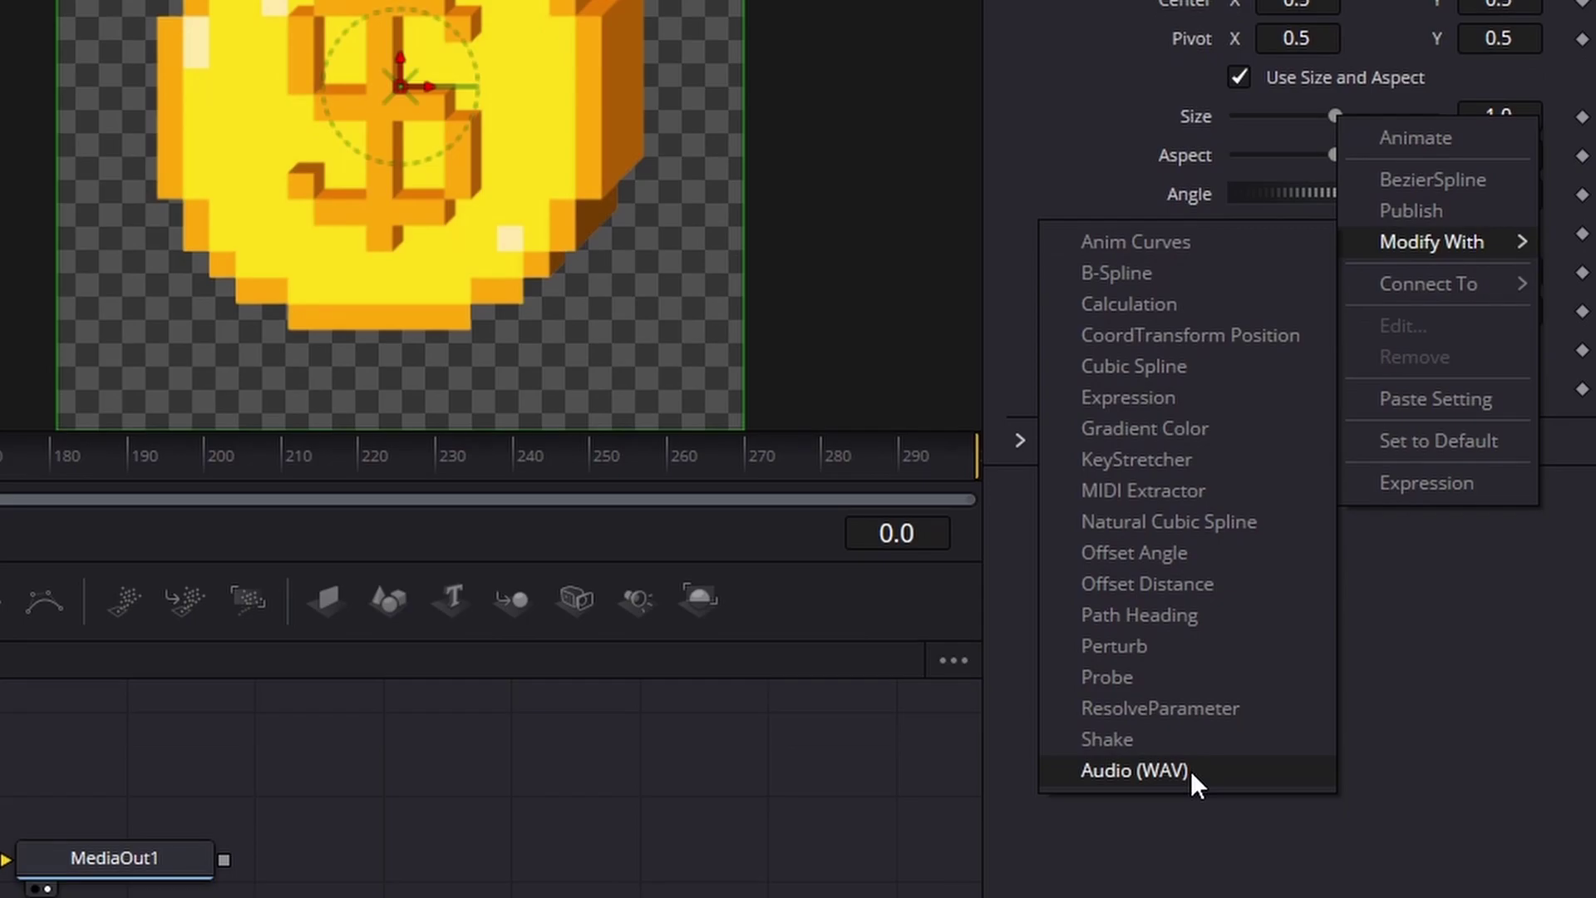
click(1190, 770)
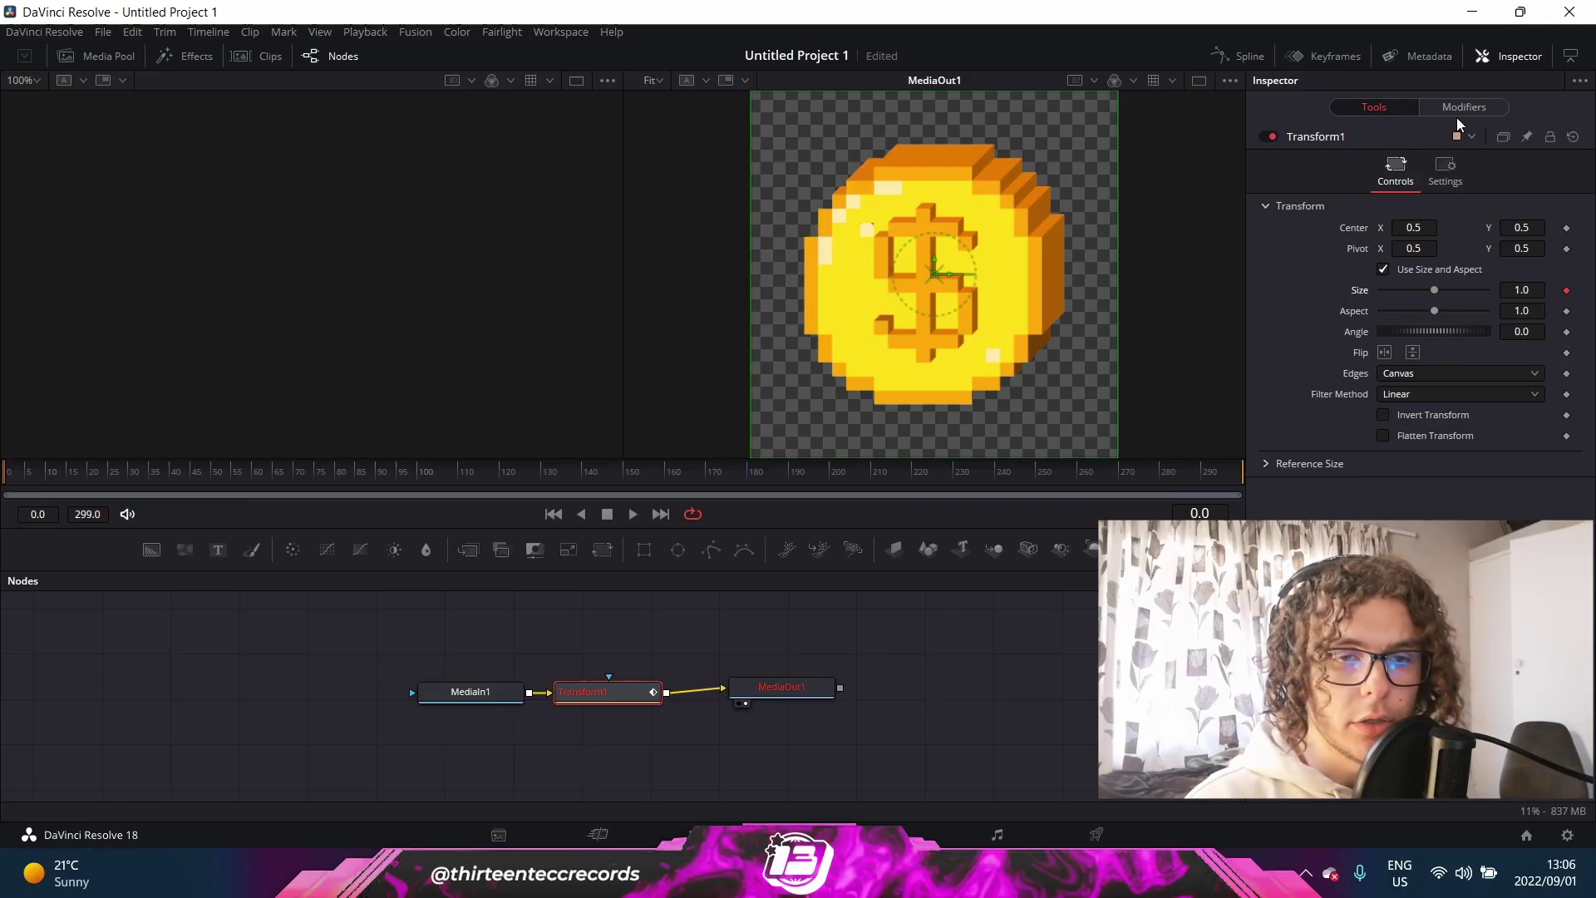
Step: Load Winning 130bpm Cmin.wav into the AudioWAV1 modifier
click(1457, 109)
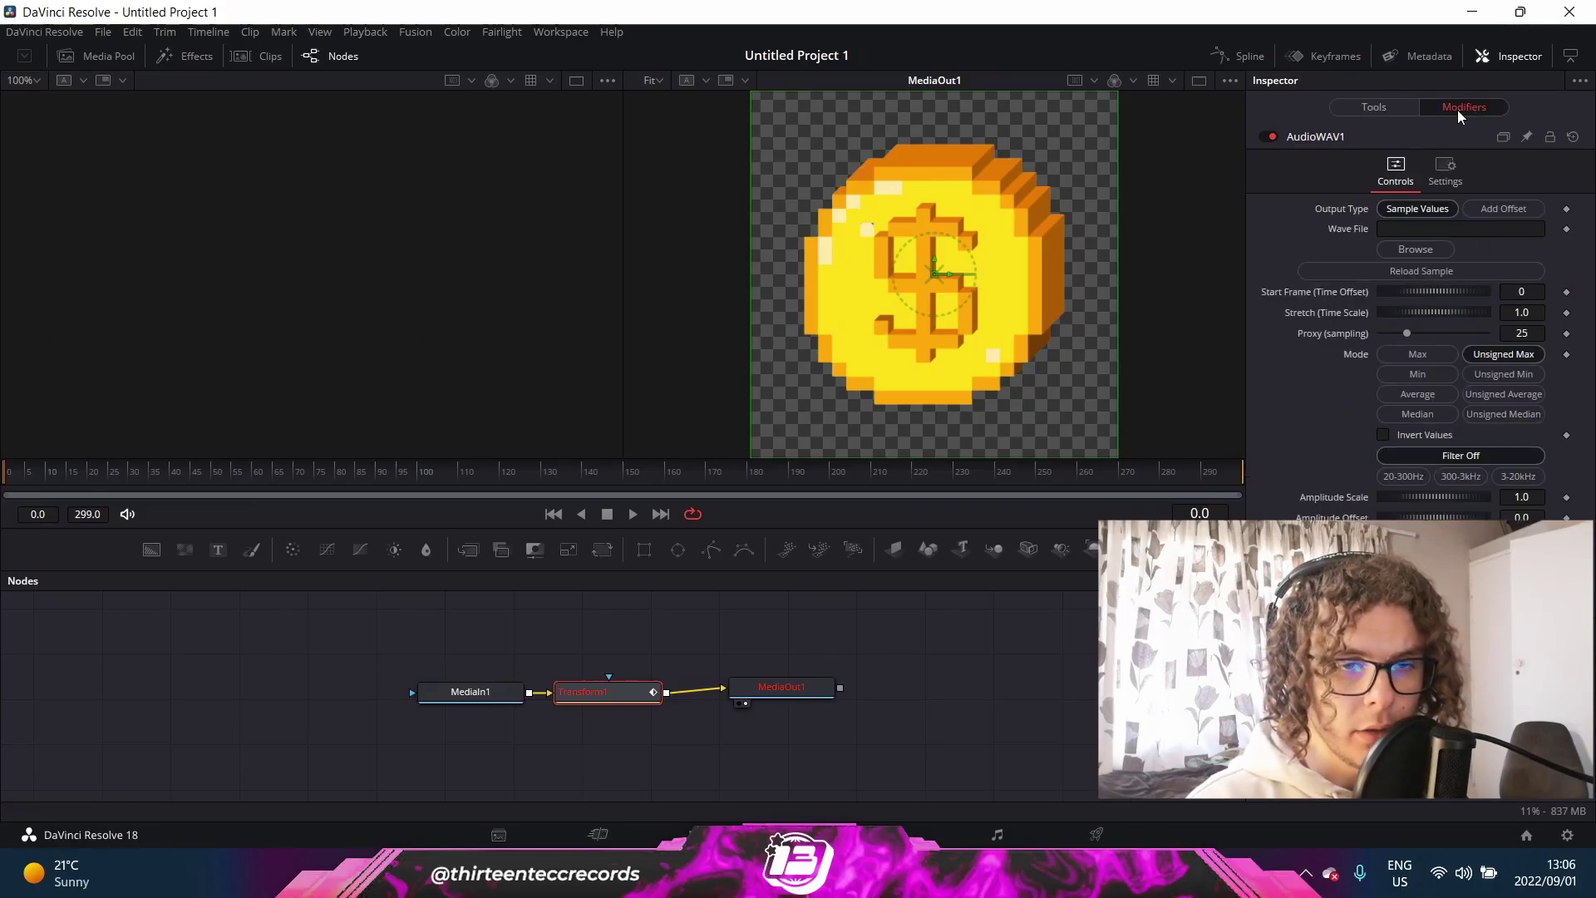
click(1398, 248)
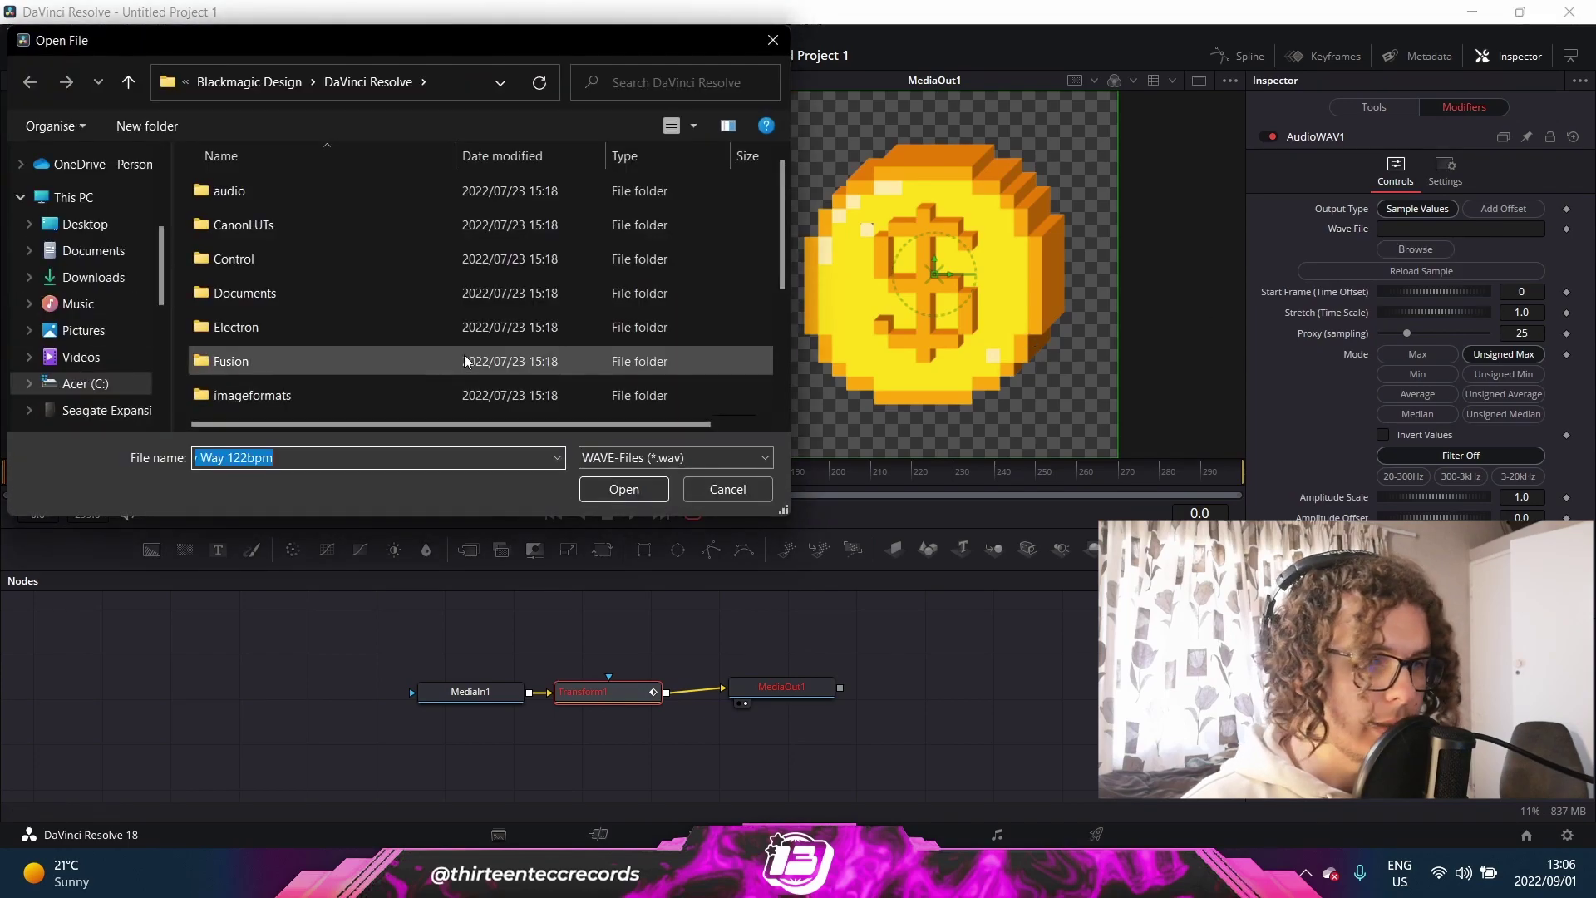
key(Return)
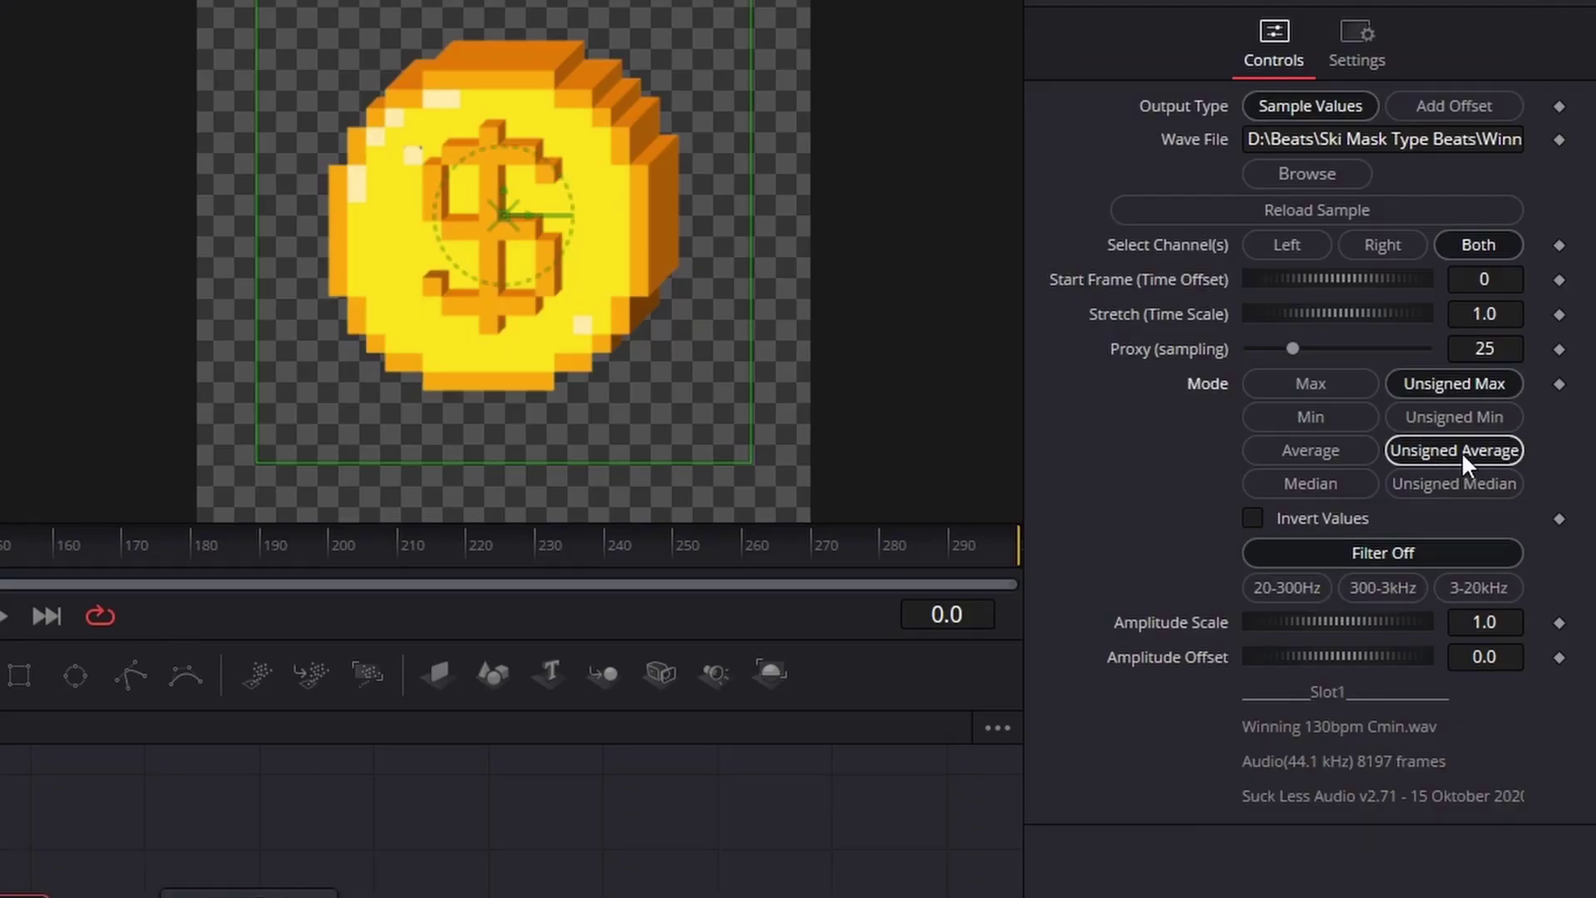
Step: Set AudioWAV1 to Unsigned Average with Amplitude Scale 0.42 and Offset 0.652, then play back the pulse
click(1461, 451)
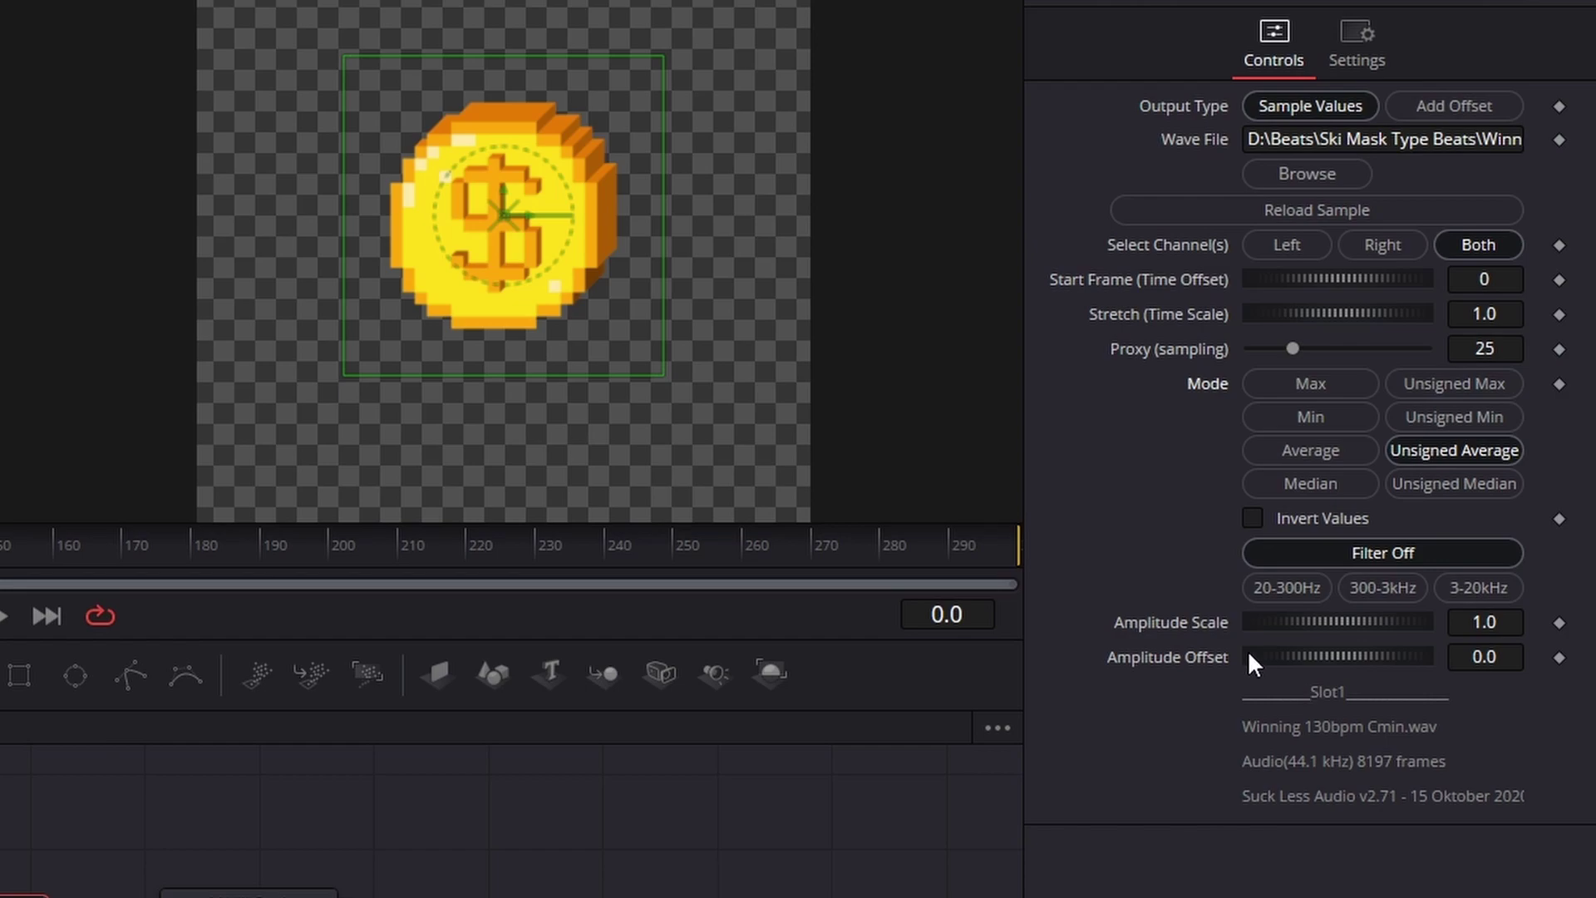
mouse_move(1289, 655)
mouse_down()
mouse_move(1324, 655)
mouse_move(1294, 652)
mouse_move(1306, 652)
mouse_up()
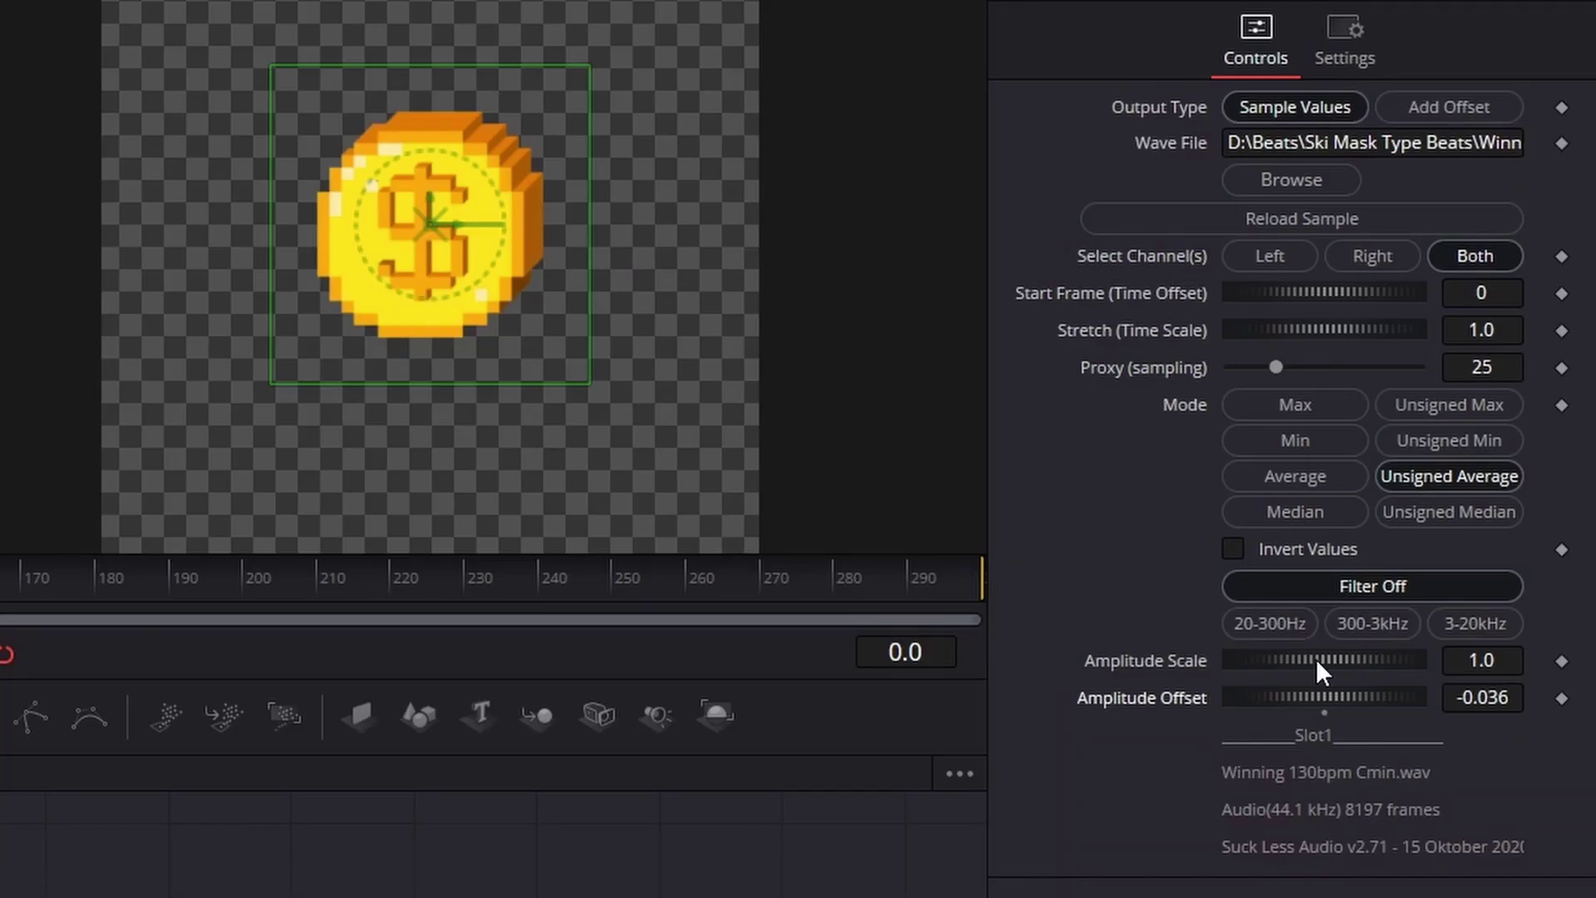
key(space)
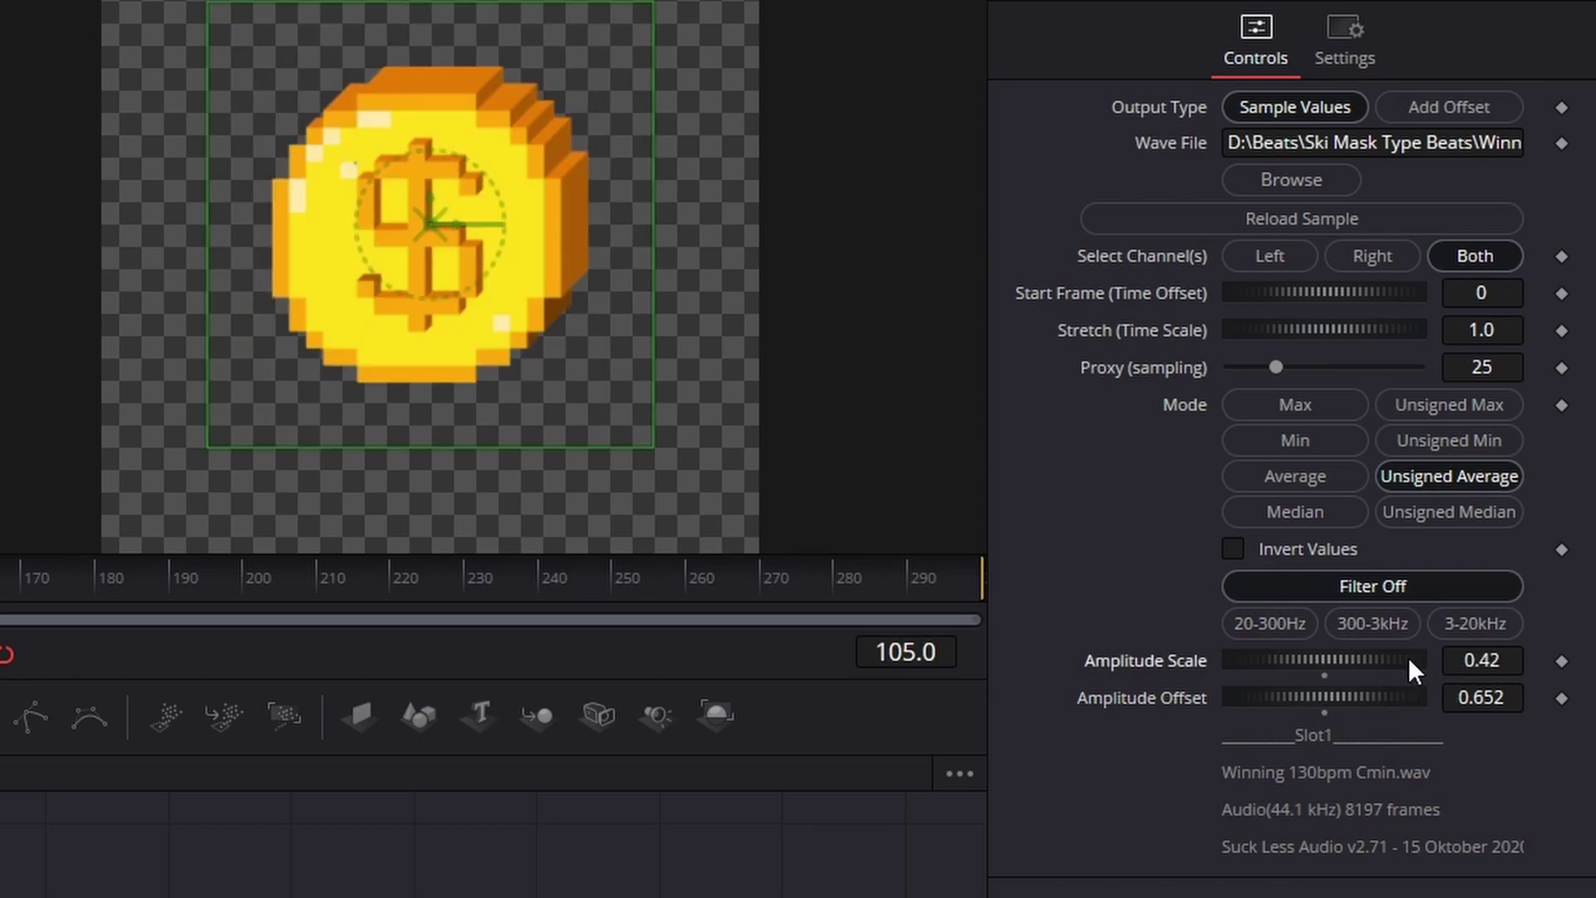
key(space)
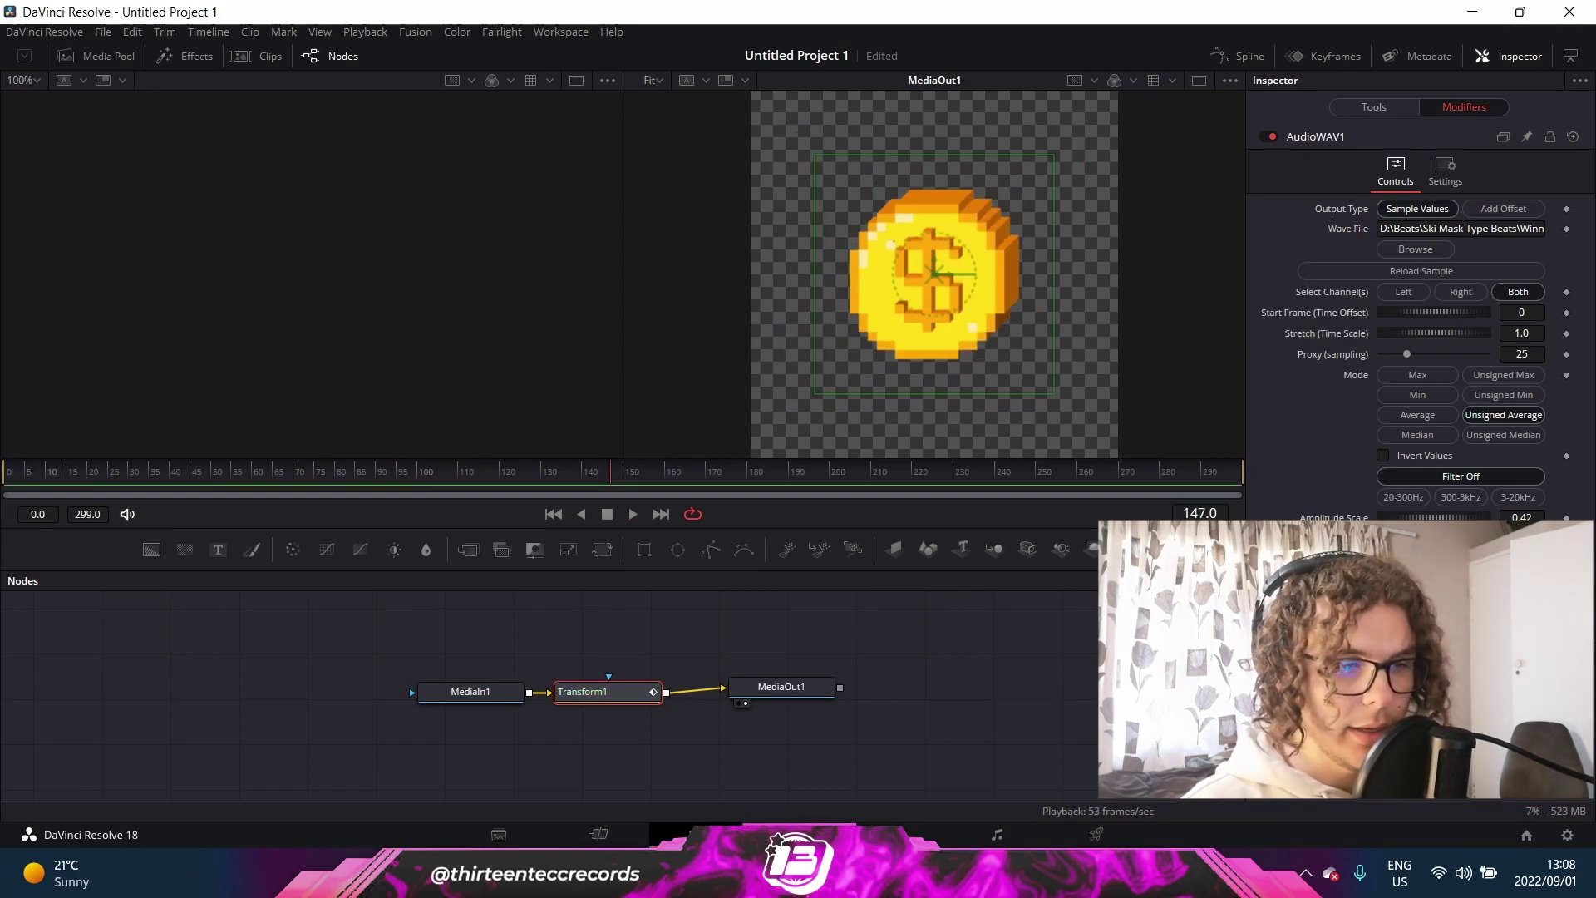
Step: On the Edit page, drag Winning 130bpm Cmin.wav from D:\Beats onto audio track A1
click(698, 834)
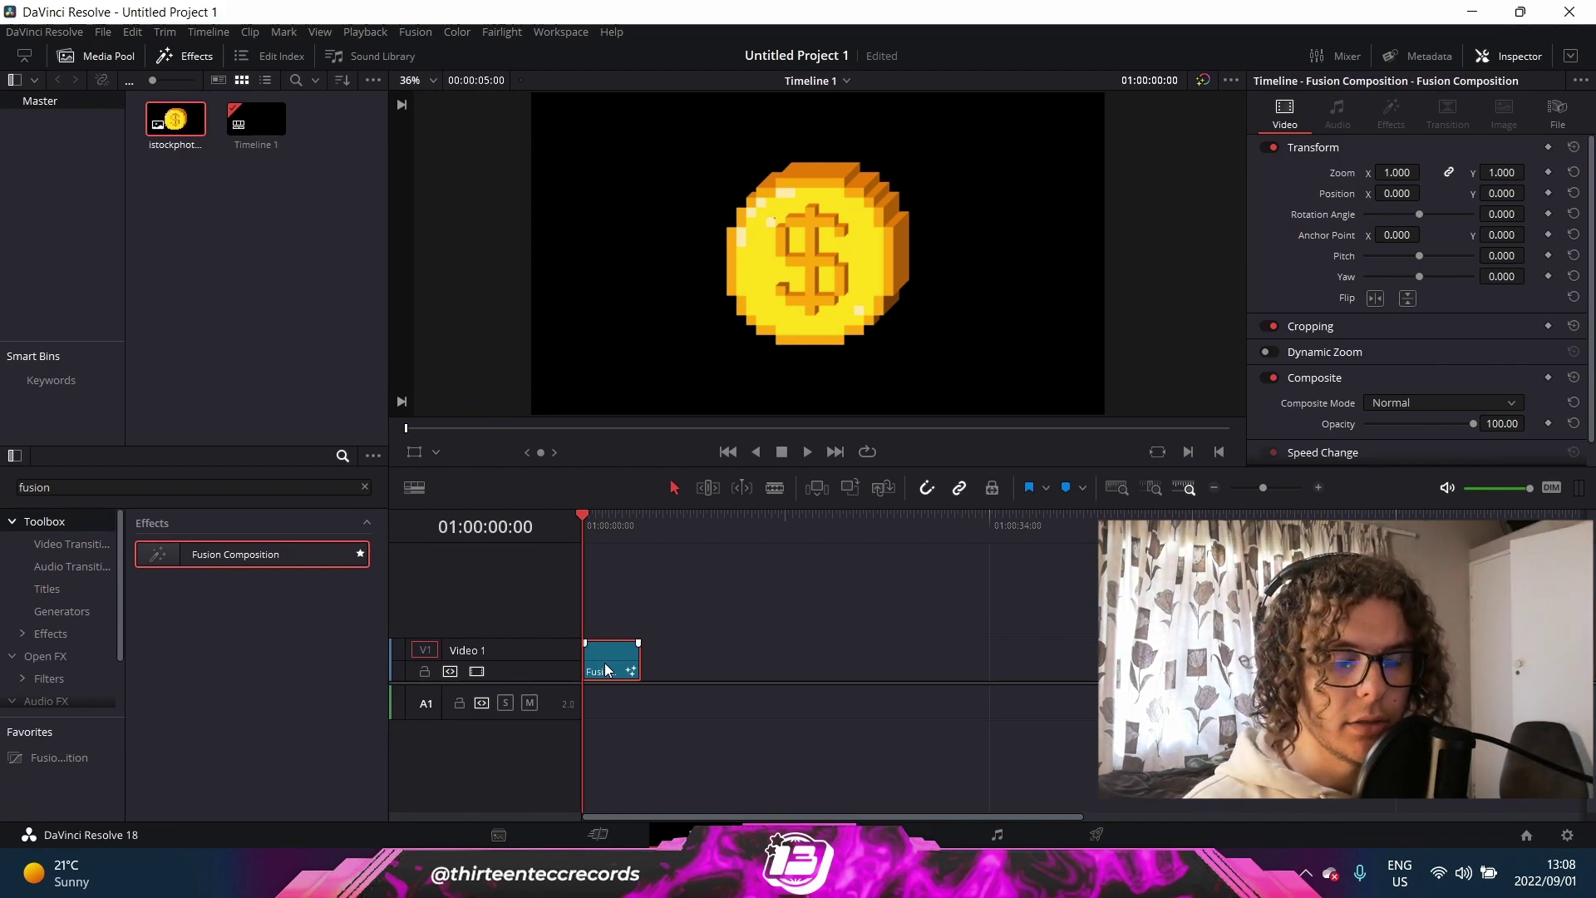
key(alt+Tab)
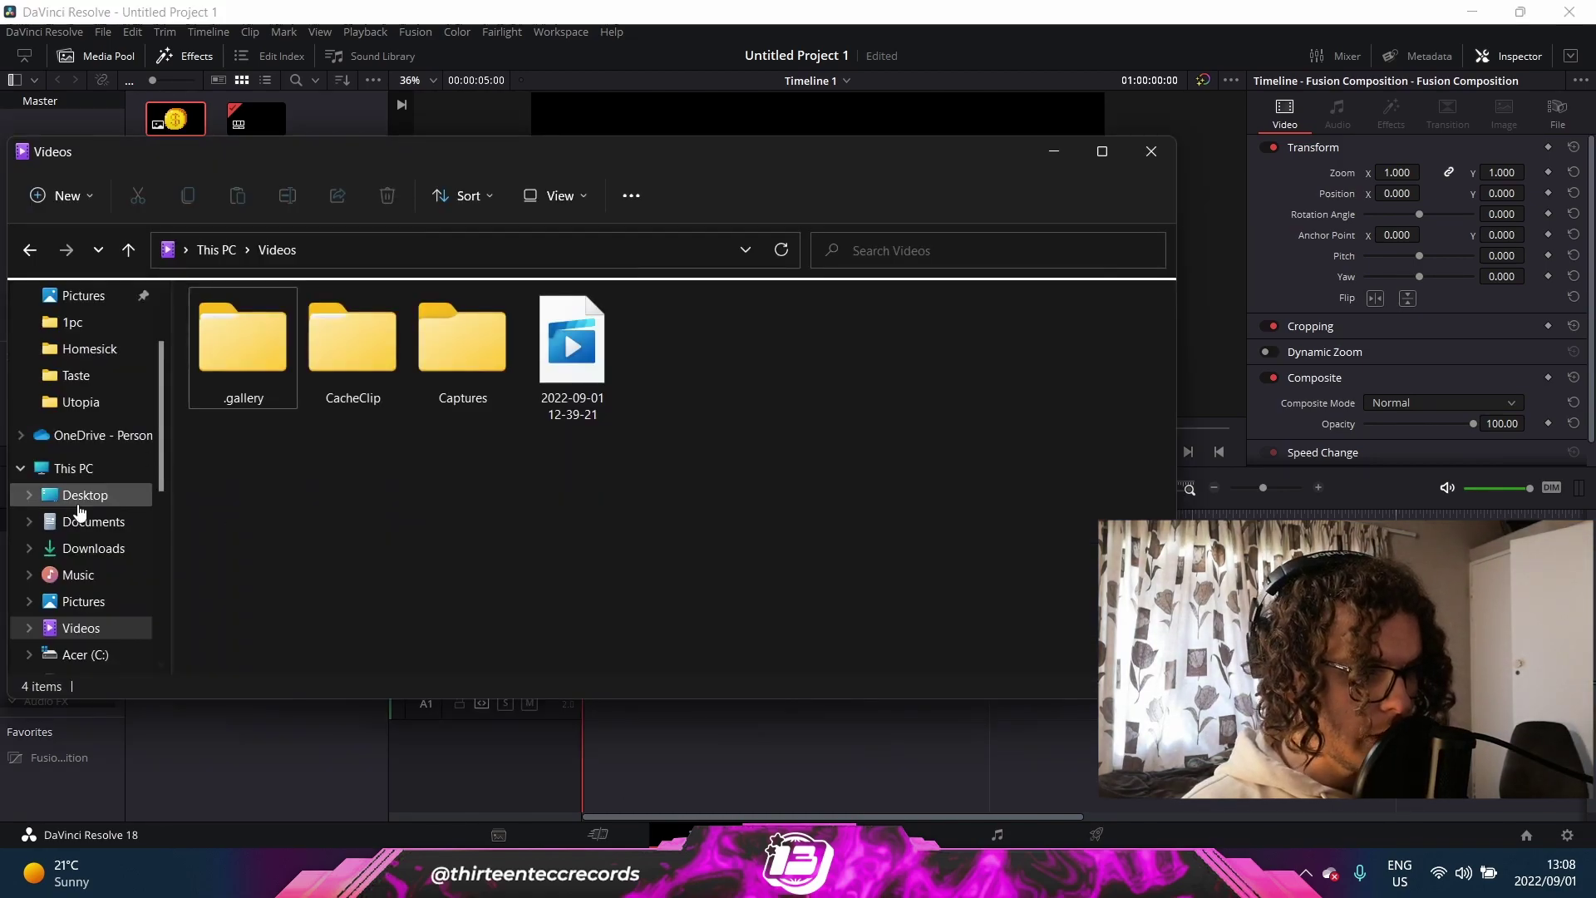
scroll(89, 499, down, 3)
click(94, 621)
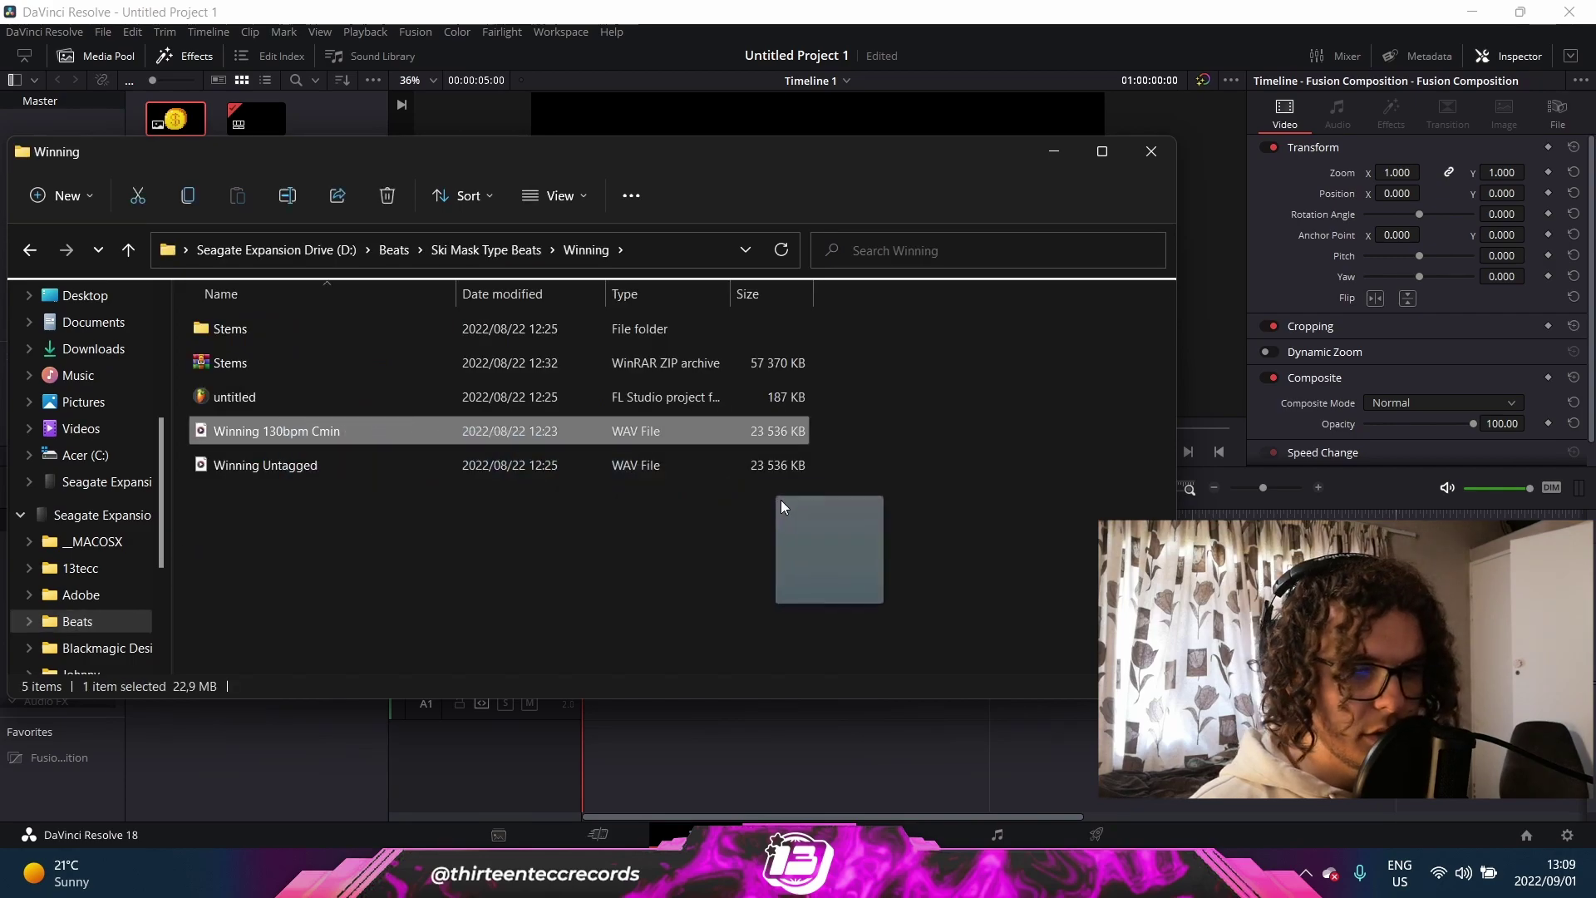
drag(277, 430, 1377, 685)
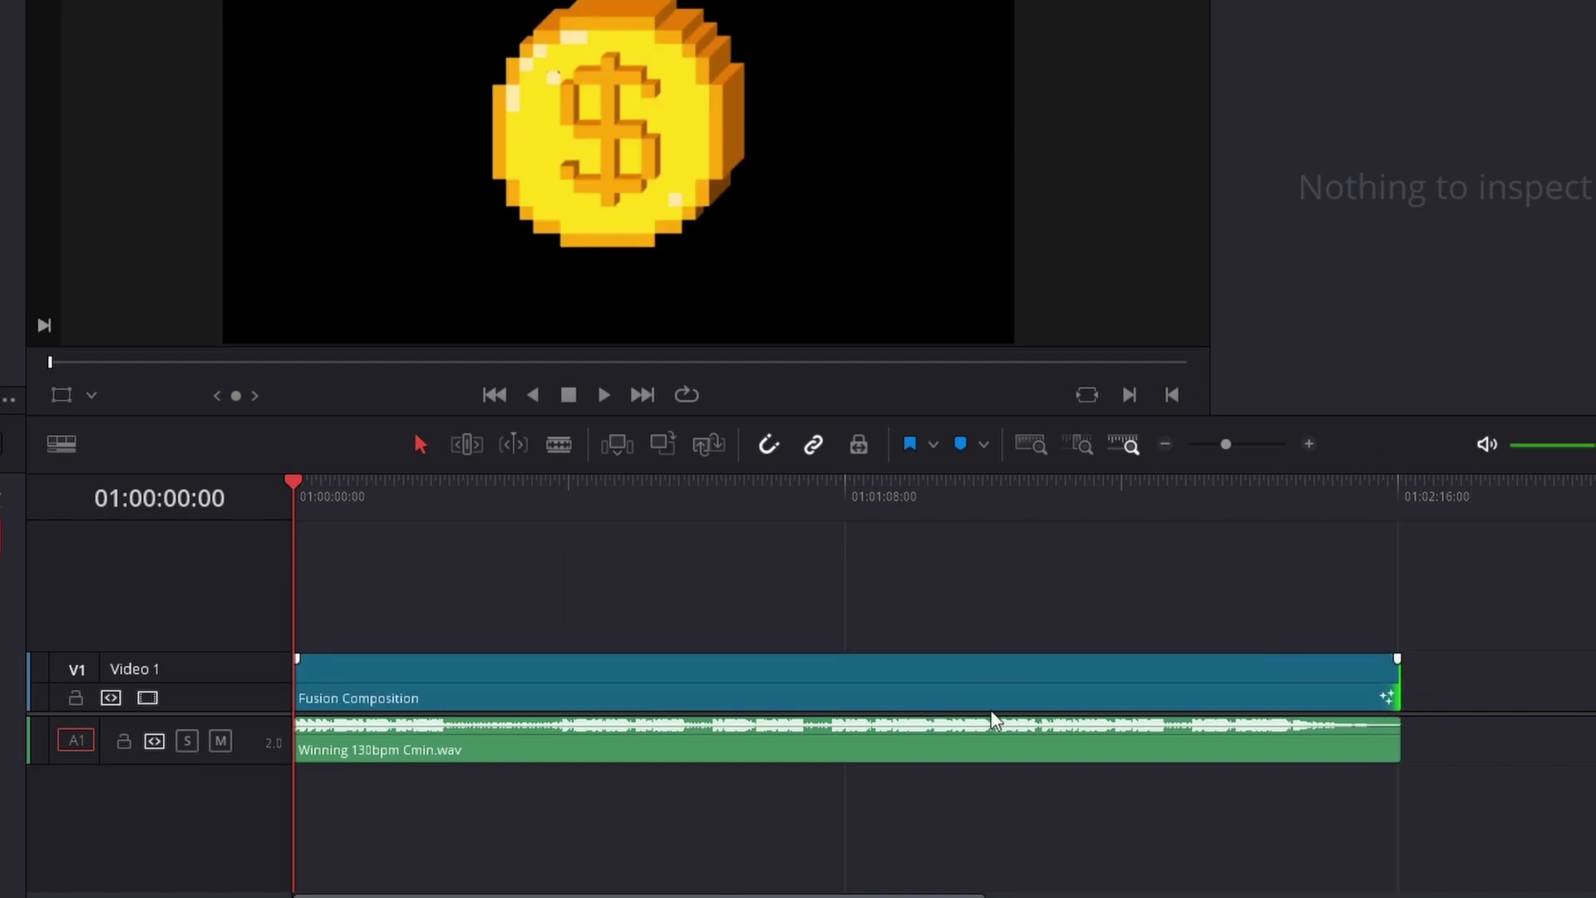
Step: Play the timeline with the Fusion Composition clip to hear the beat, then return to the start
click(373, 671)
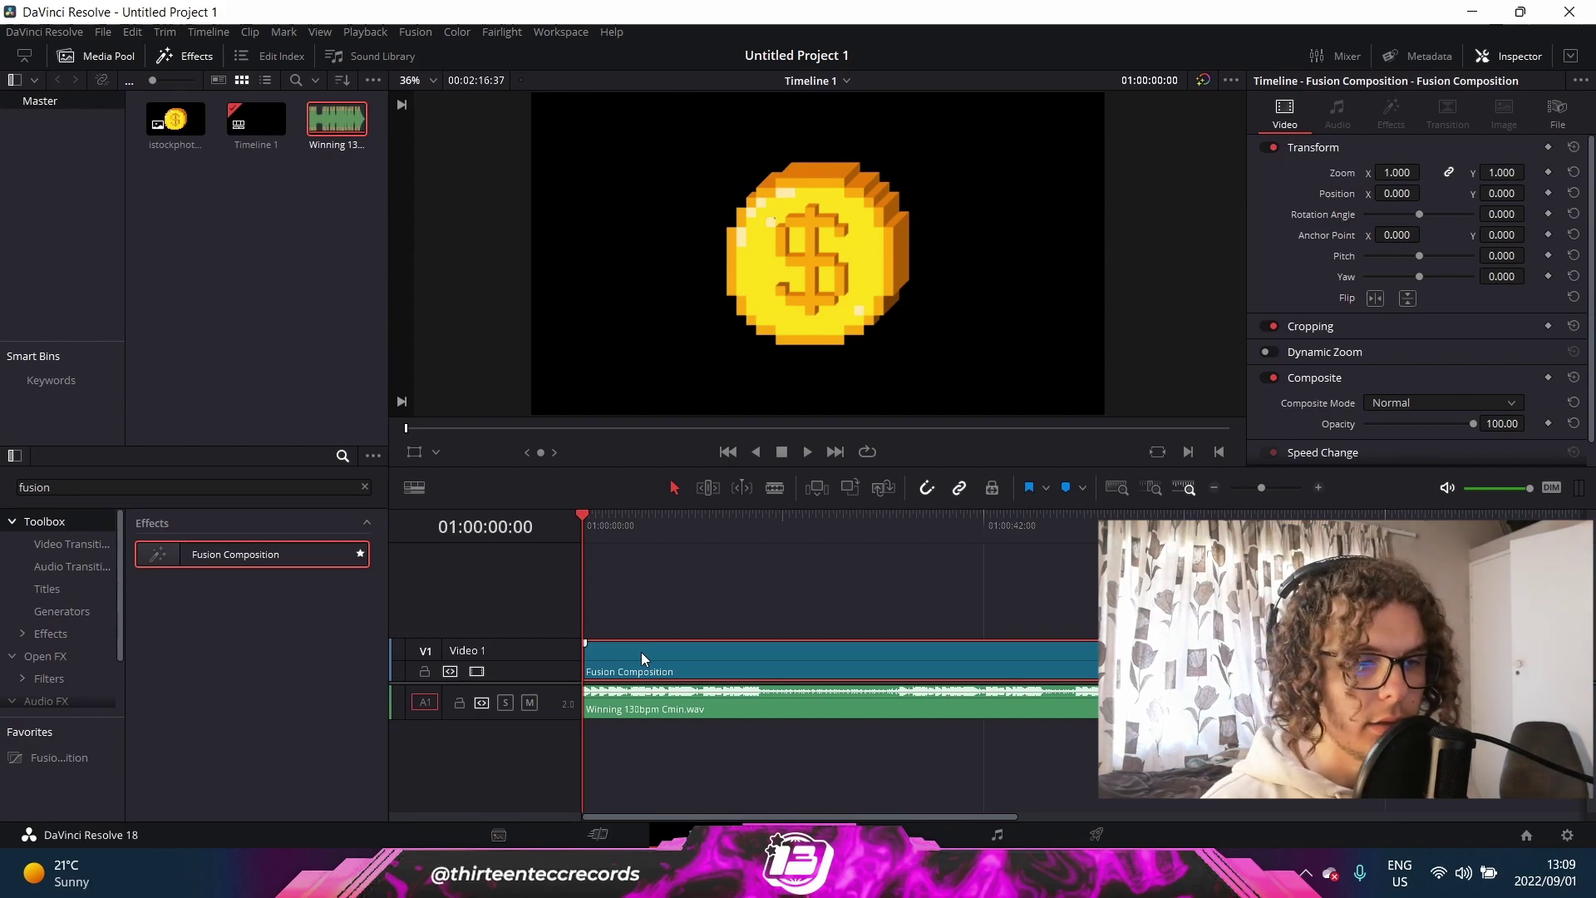
key(space)
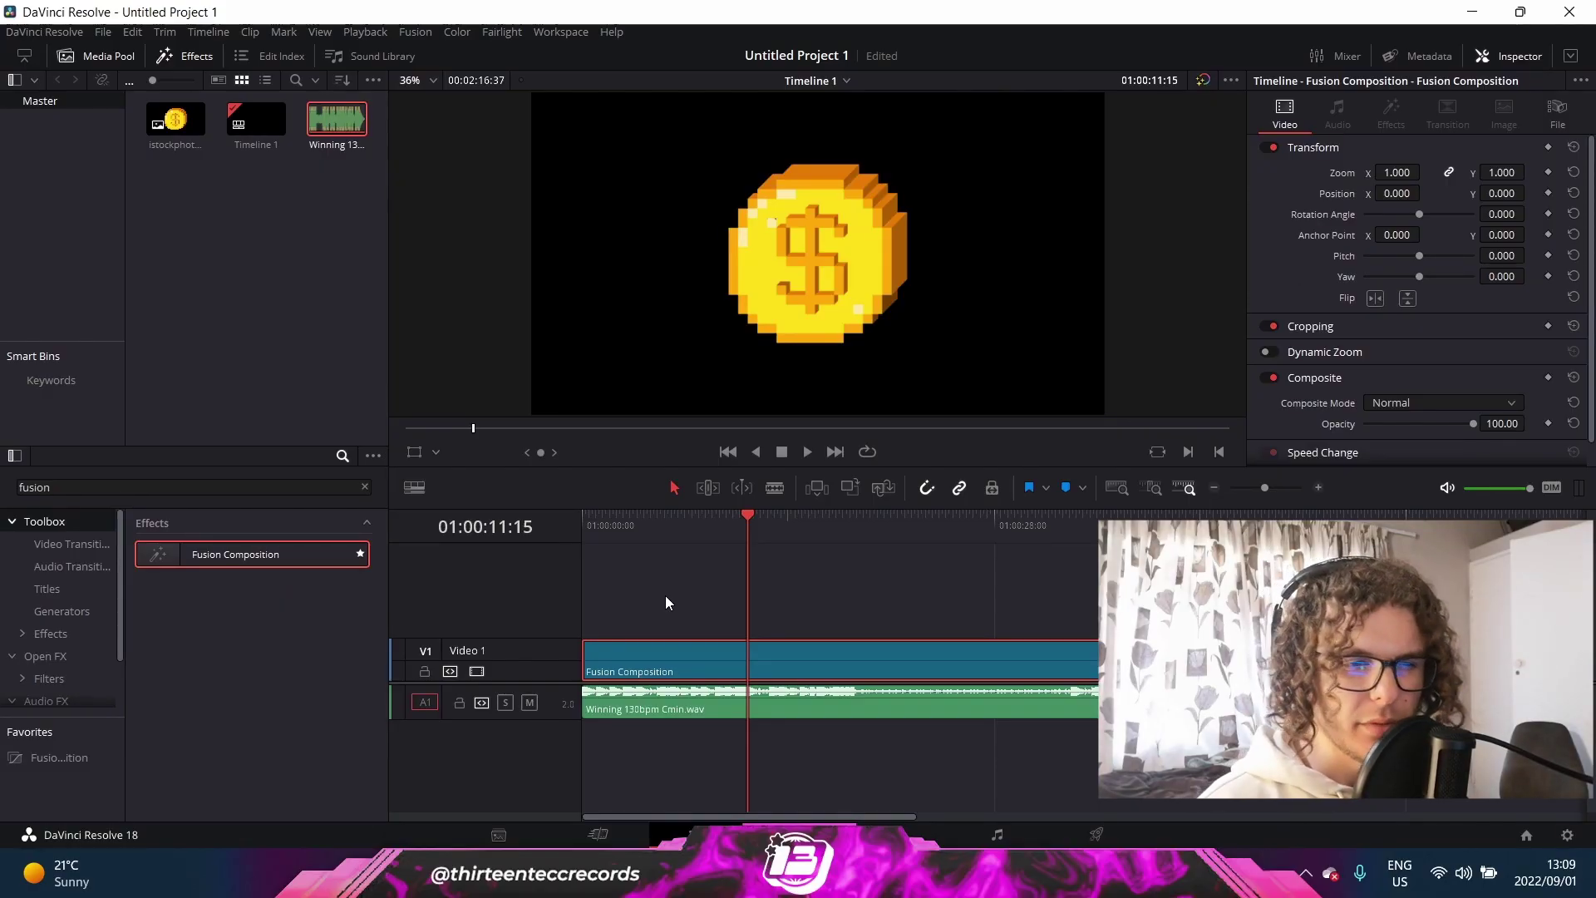
key(Home)
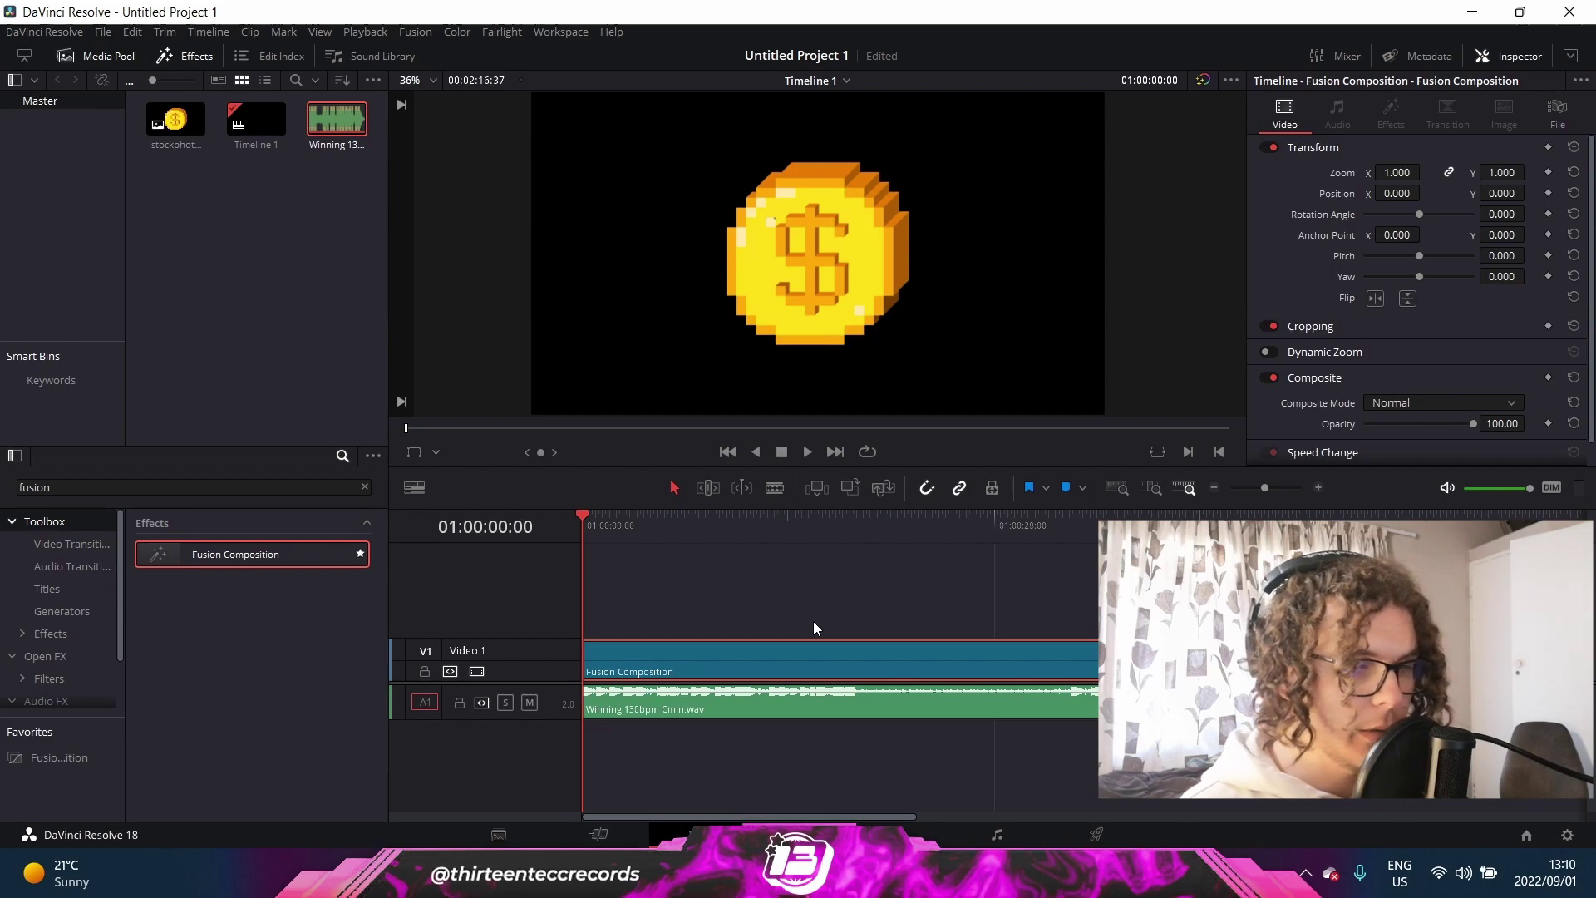
Step: Move the coin clip up to Video 2 and drop a Solid Color generator on Video 1
scroll(690, 607, down, 1)
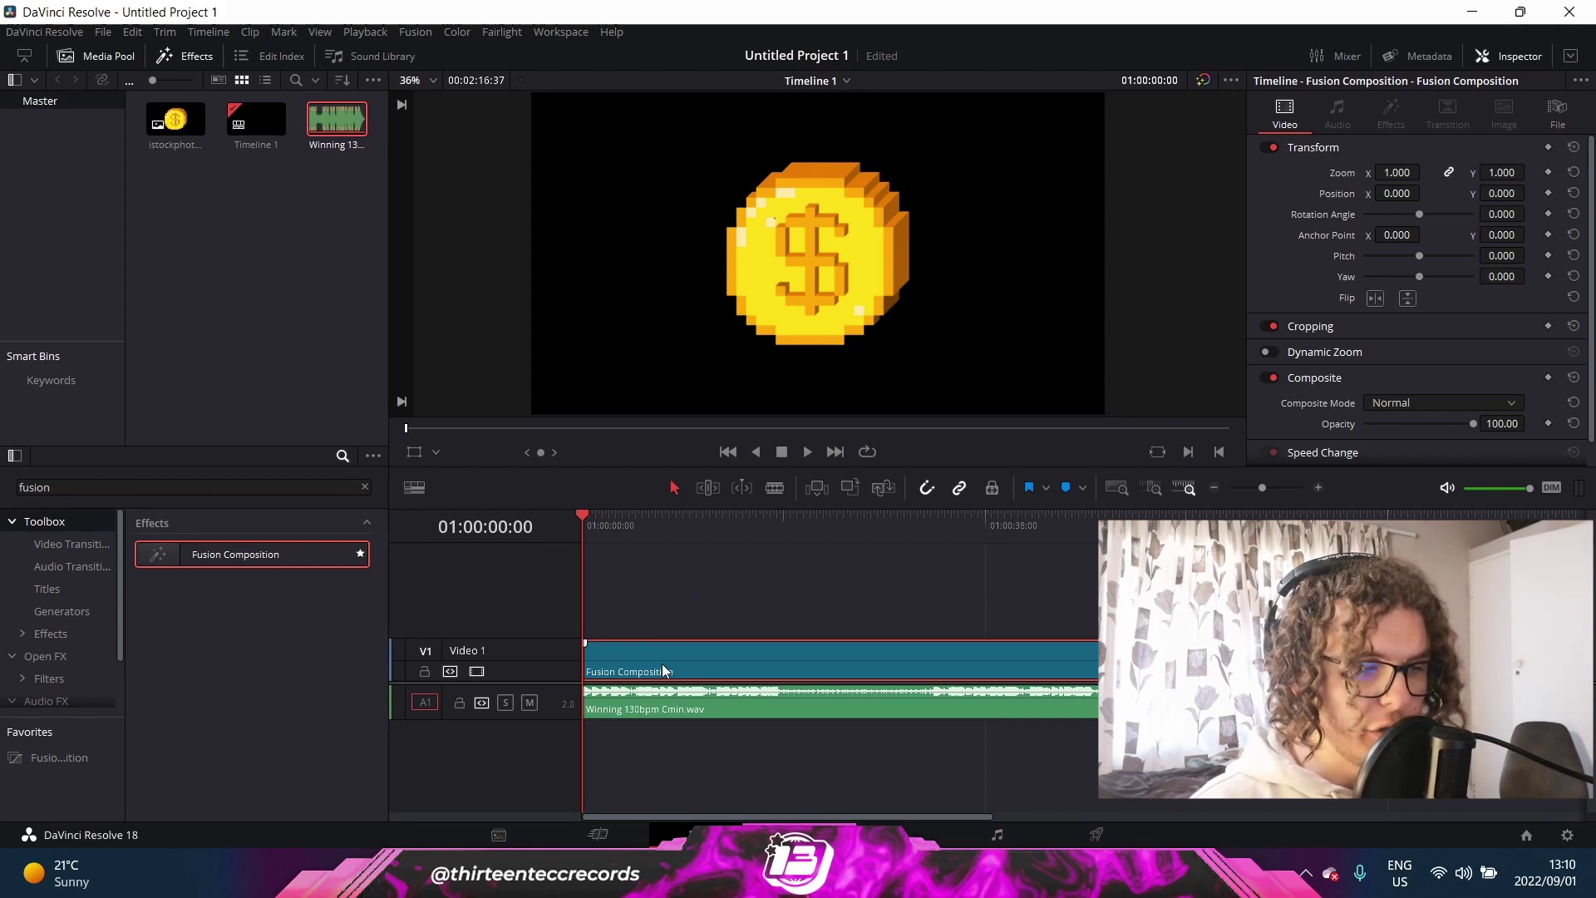
drag(661, 663, 650, 627)
click(366, 487)
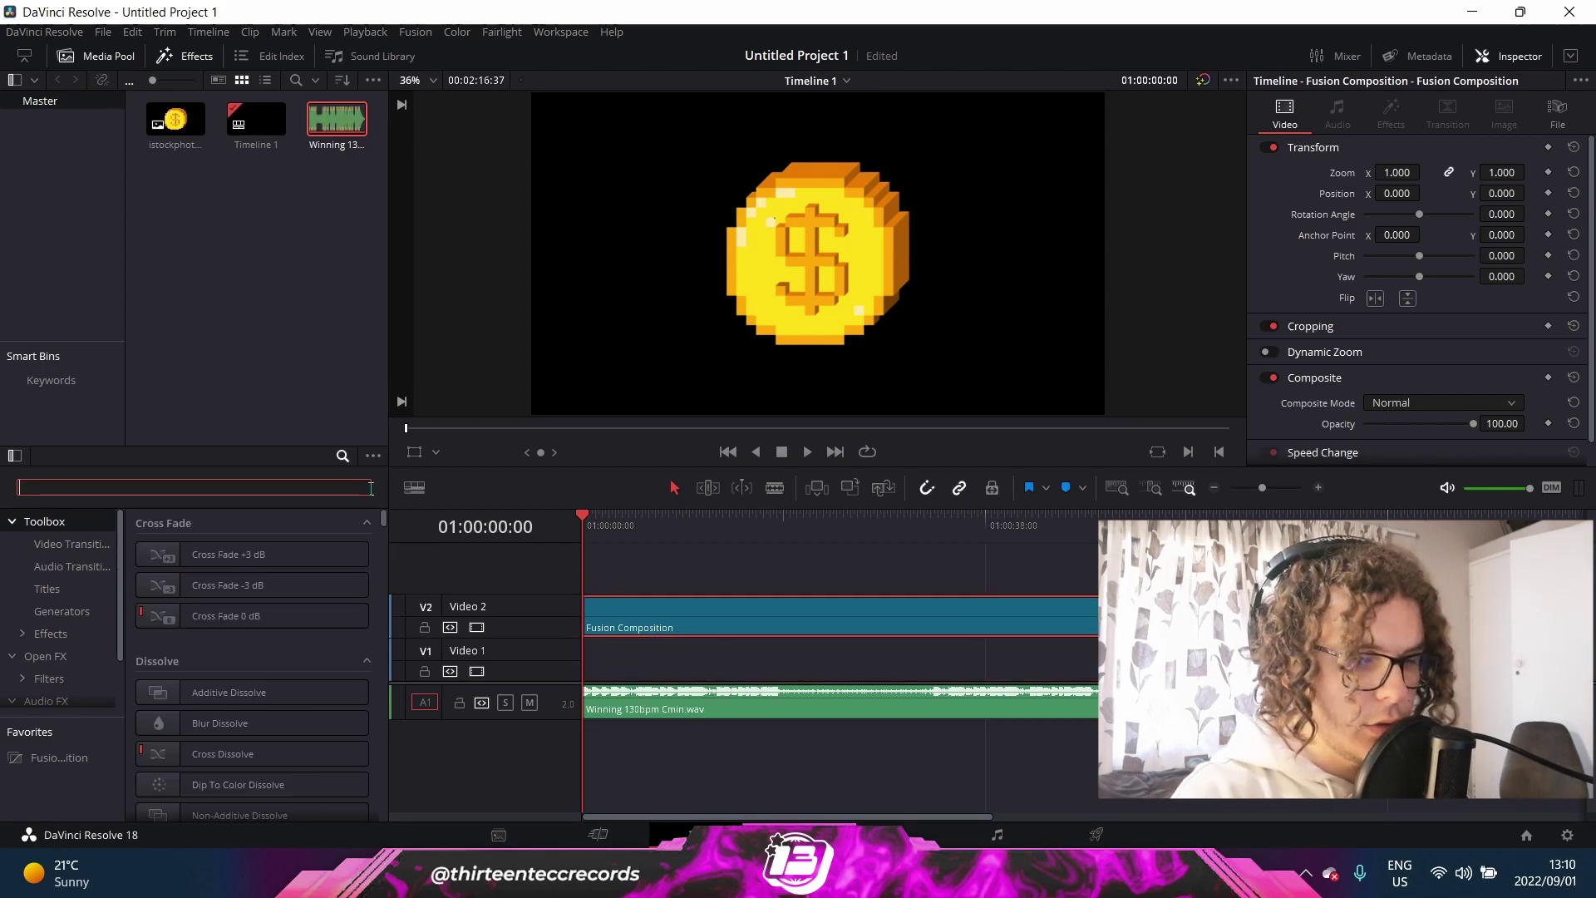
text(solid)
drag(215, 554, 1088, 657)
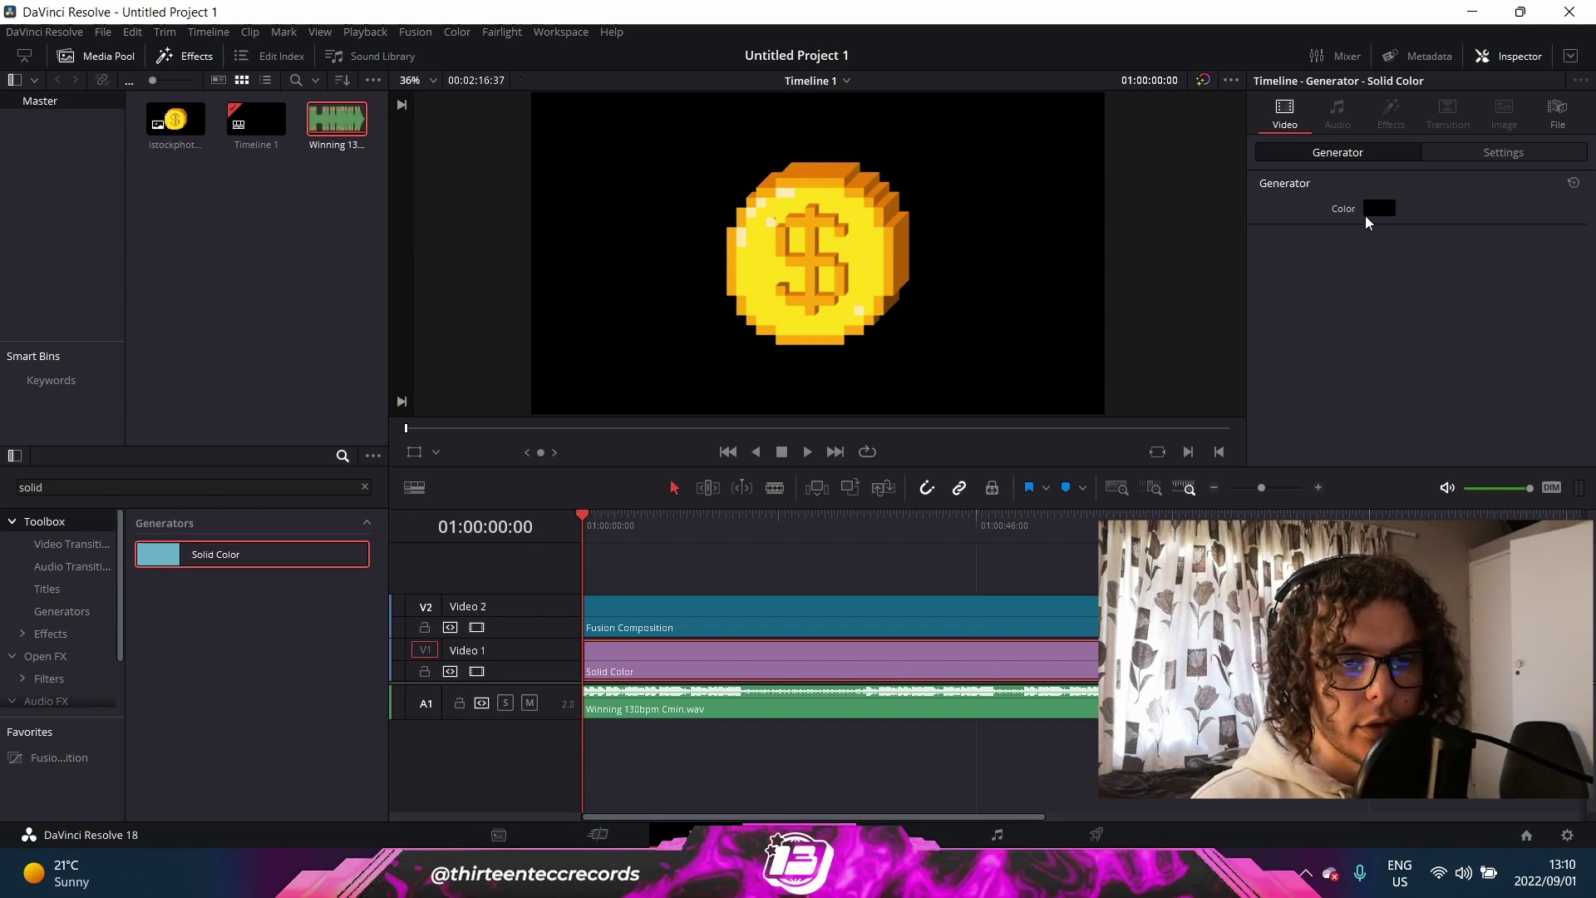
Step: Set the Solid Color to the coin's yellow using Pick Screen Color
click(1374, 211)
drag(832, 224, 1170, 225)
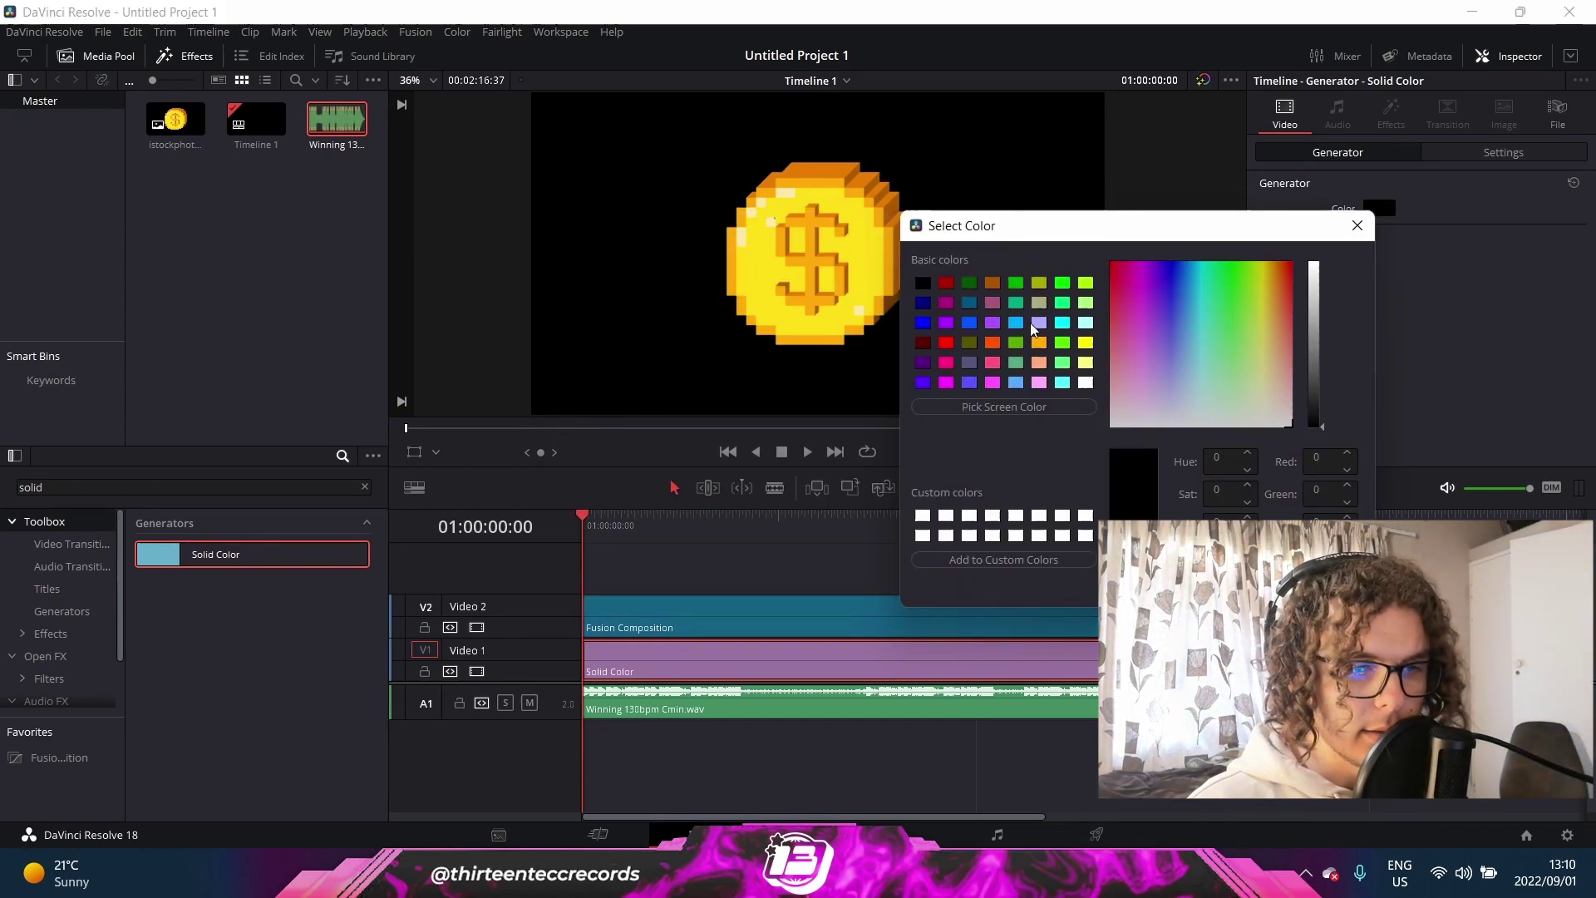
click(1016, 322)
click(965, 322)
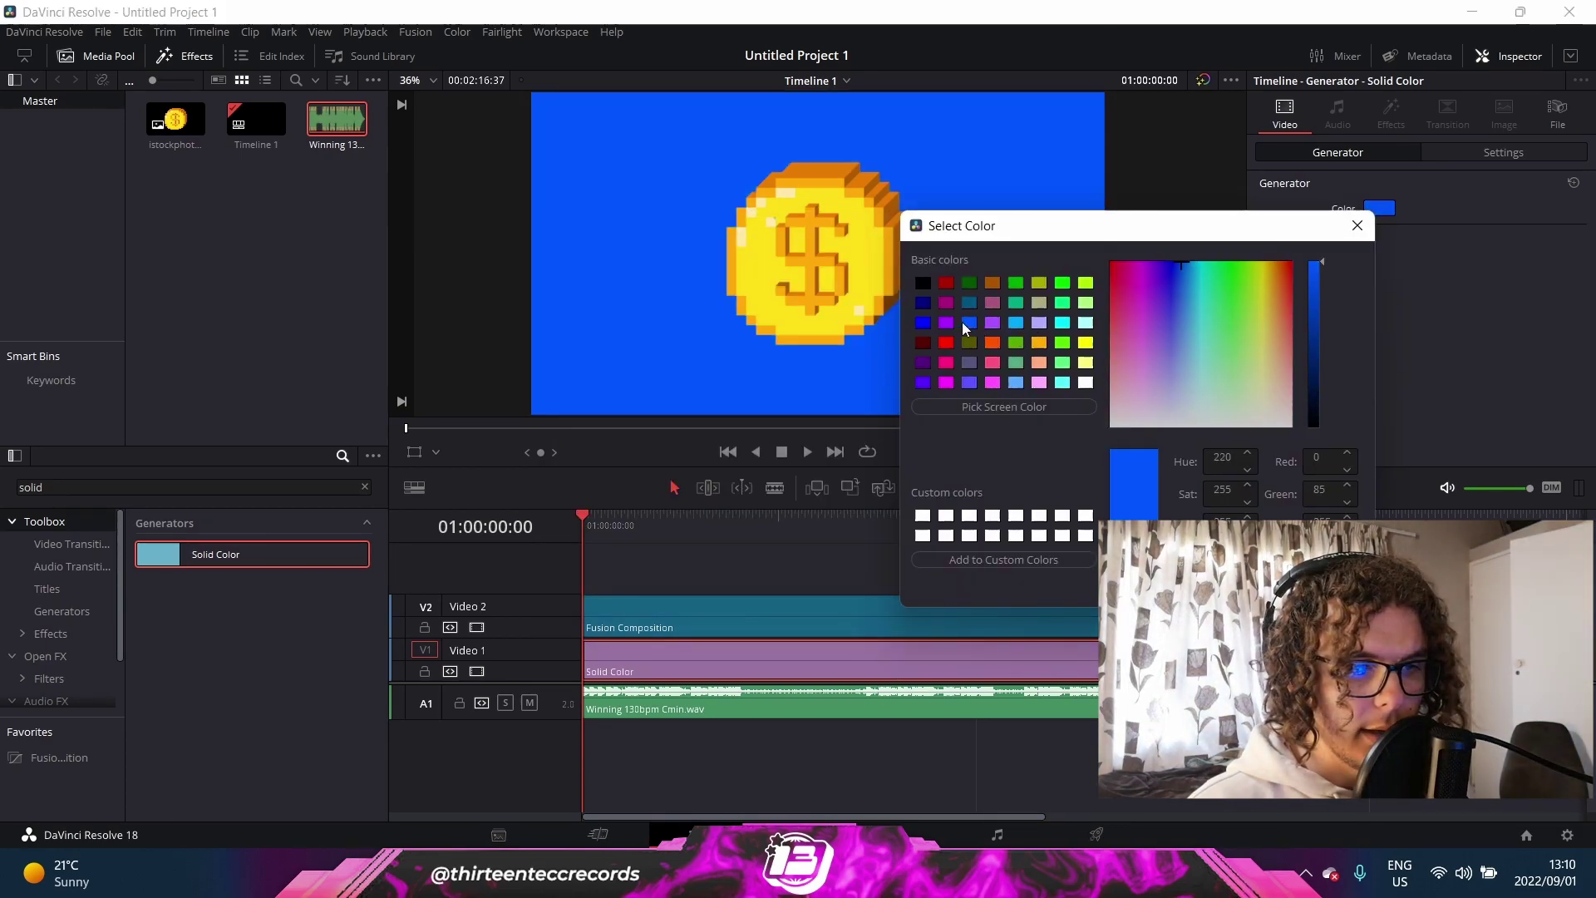
click(1015, 407)
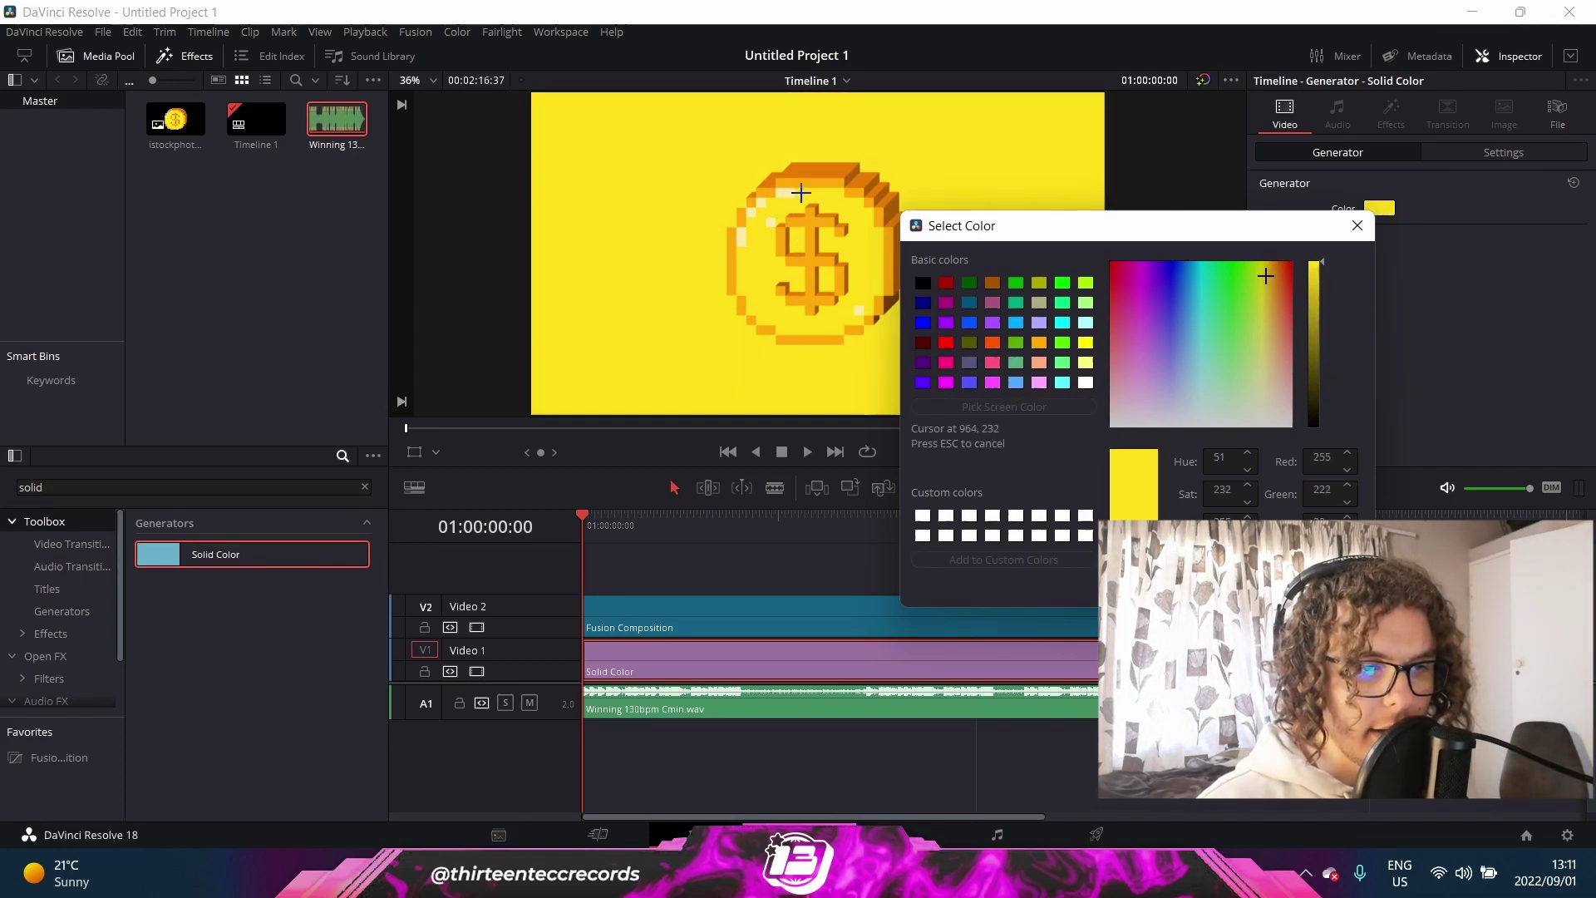
click(824, 202)
Step: Keep the yellow colour and set the coin clip's Transform Zoom X/Y to 0.580
key(Return)
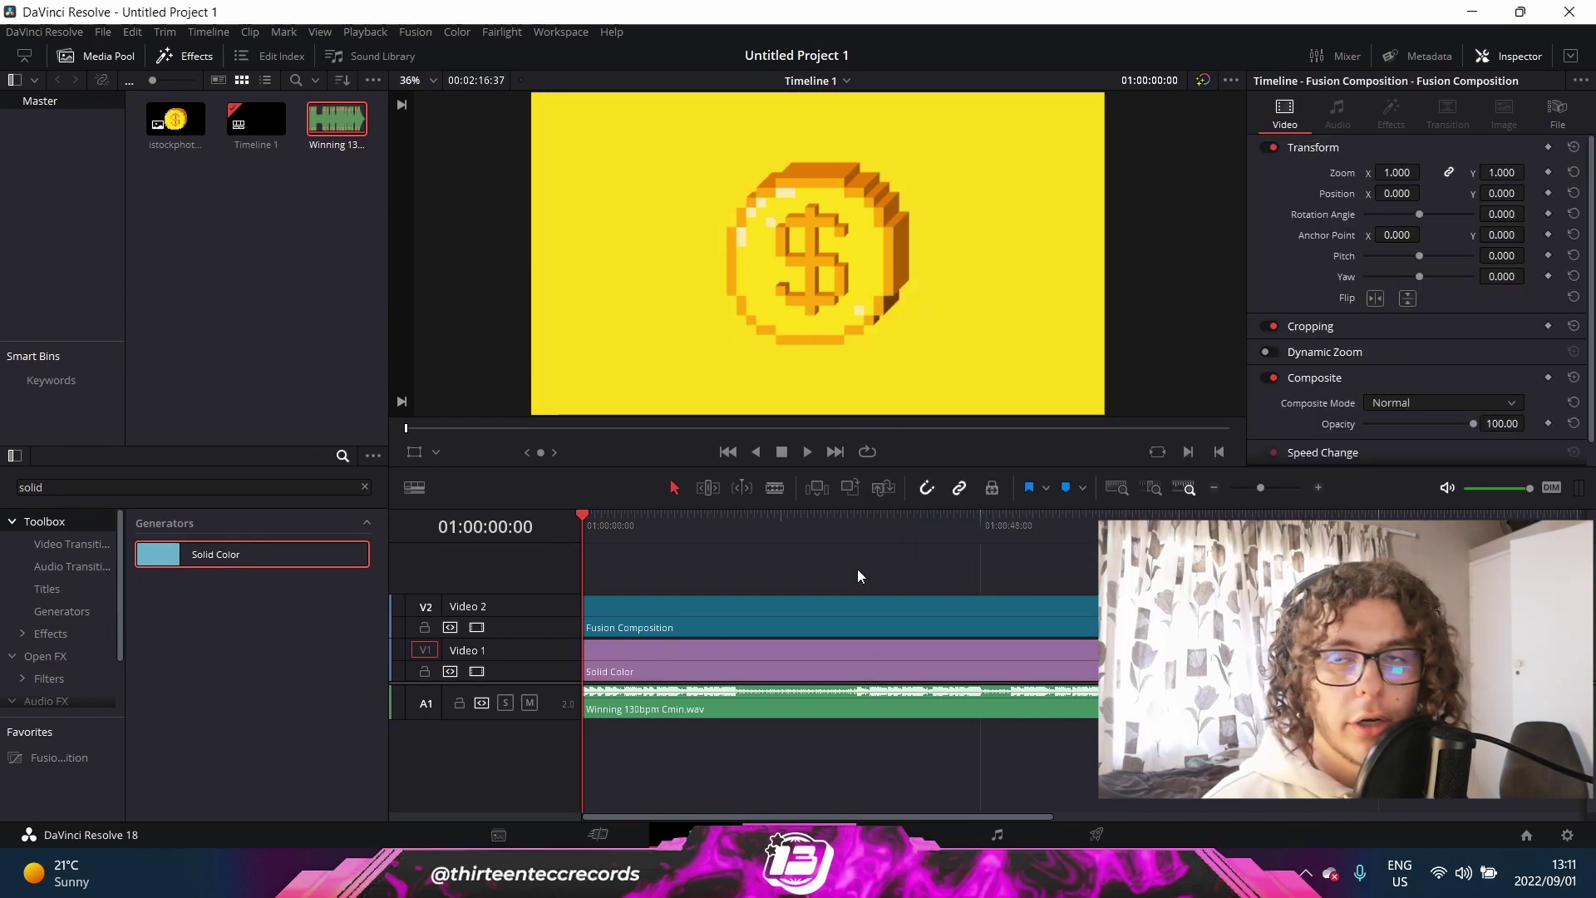
click(821, 616)
mouse_move(1397, 172)
mouse_down()
mouse_move(1363, 172)
mouse_move(1401, 171)
mouse_up()
key(ctrl+z)
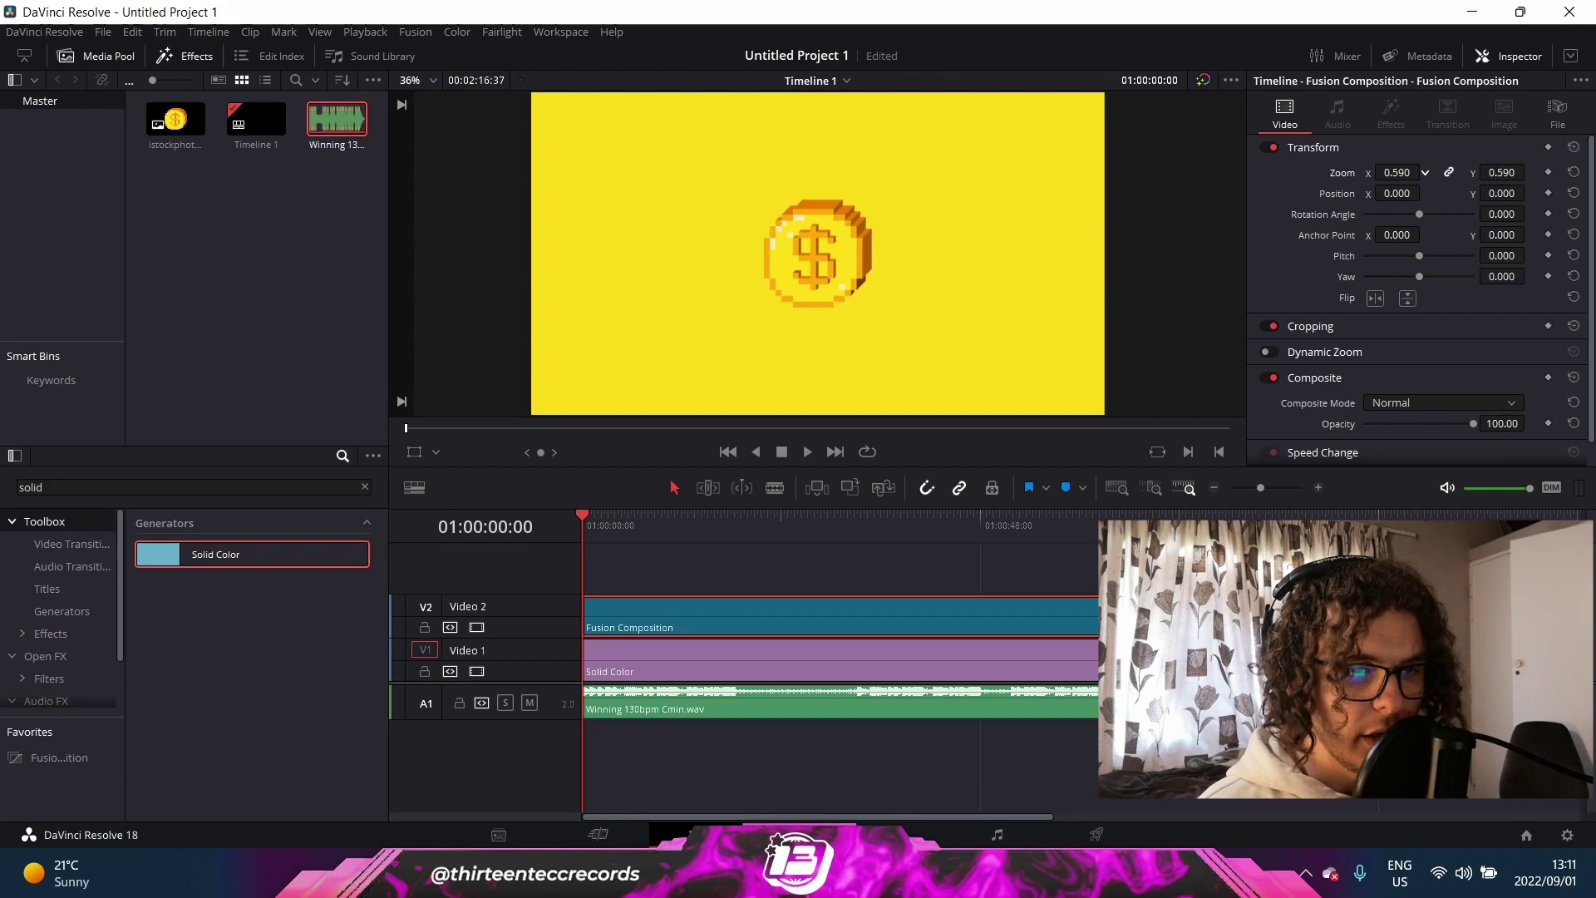
scroll(616, 577, down, 2)
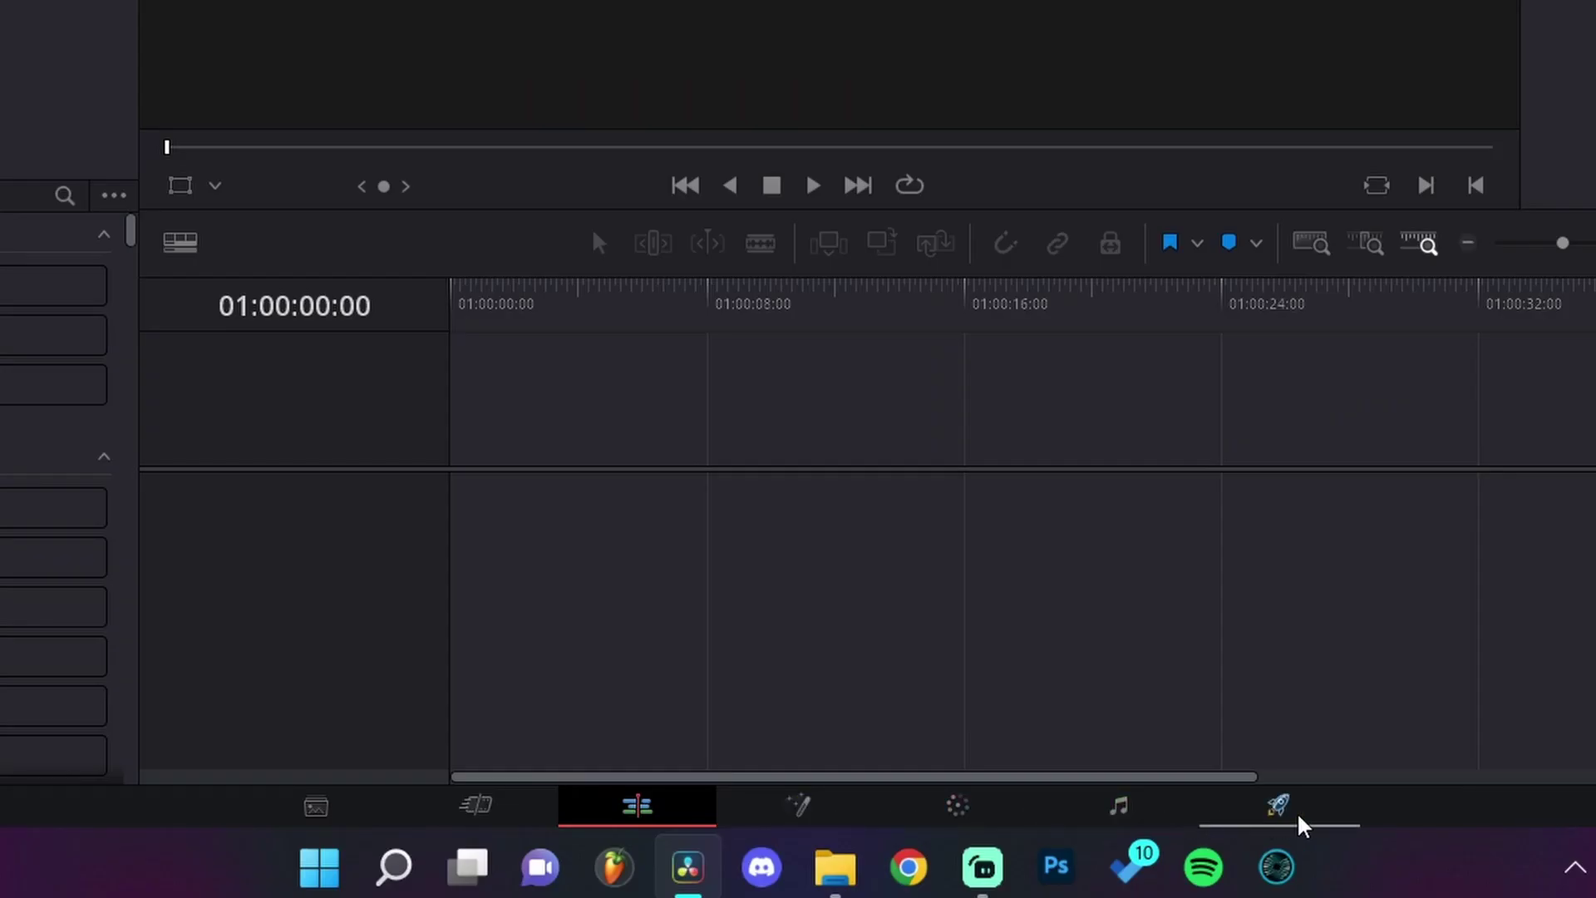
Step: On the Deliver page, name the render Cash and save it to the Videos folder
click(1298, 818)
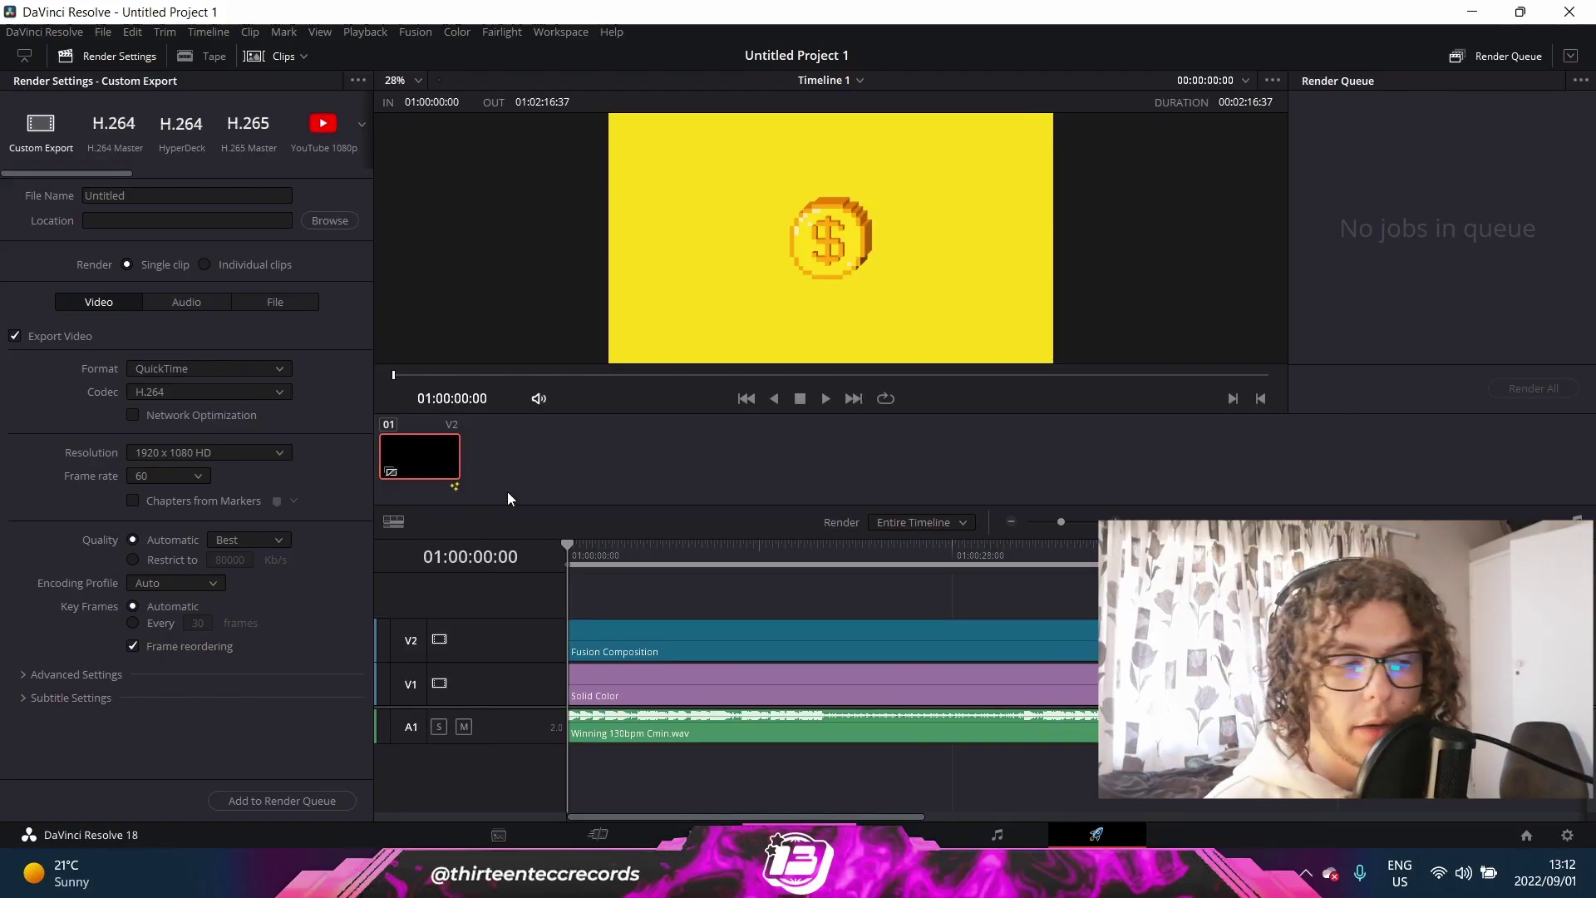
click(194, 200)
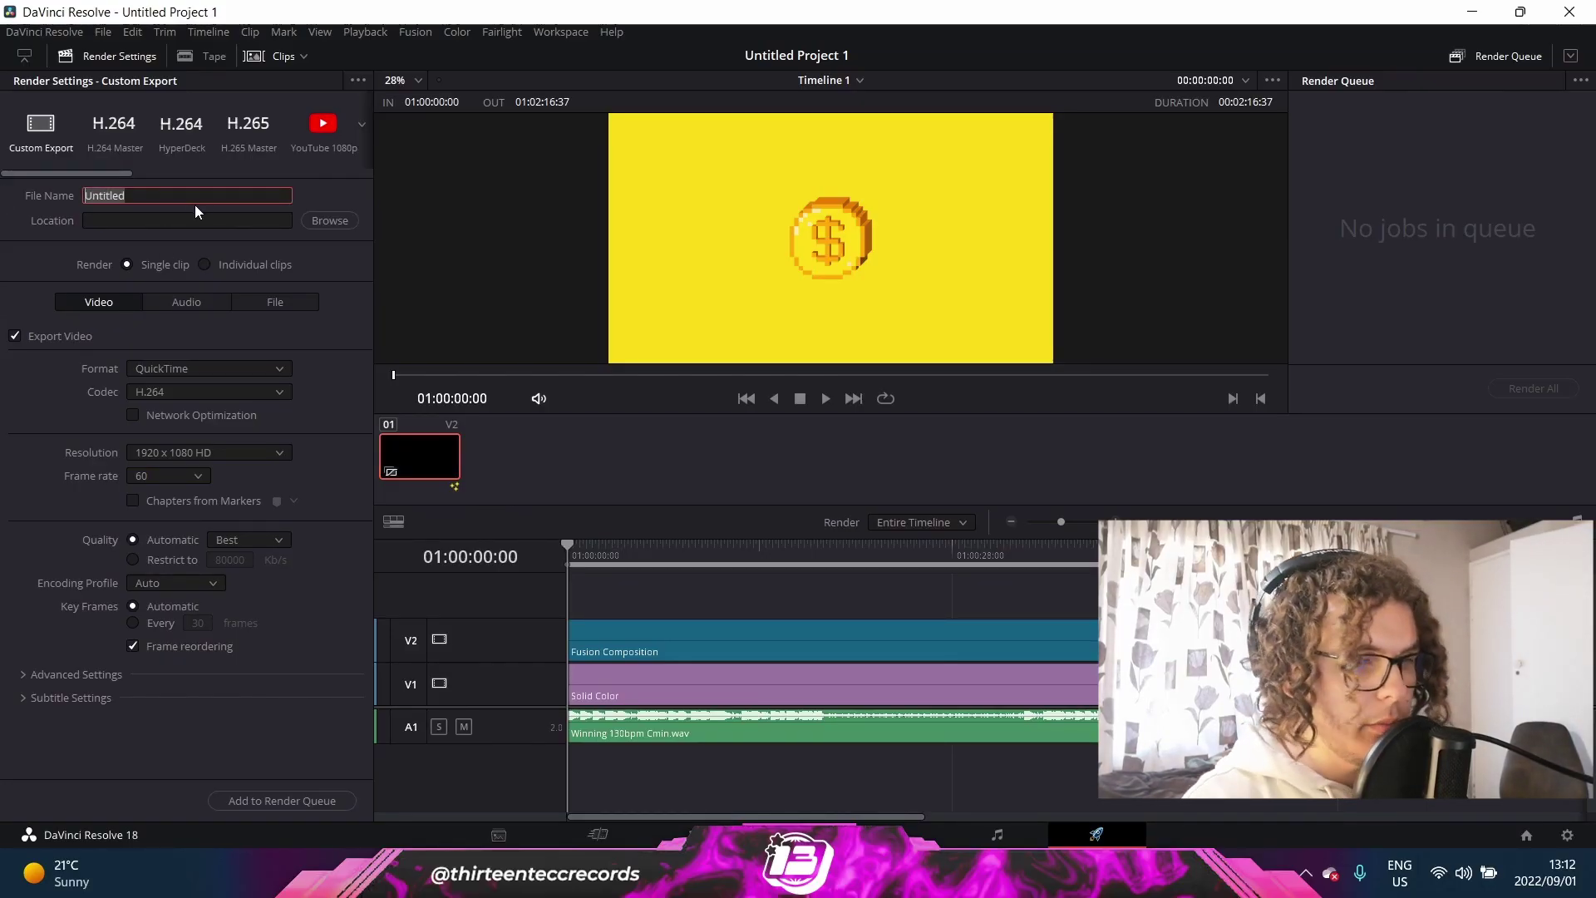
text(Cash)
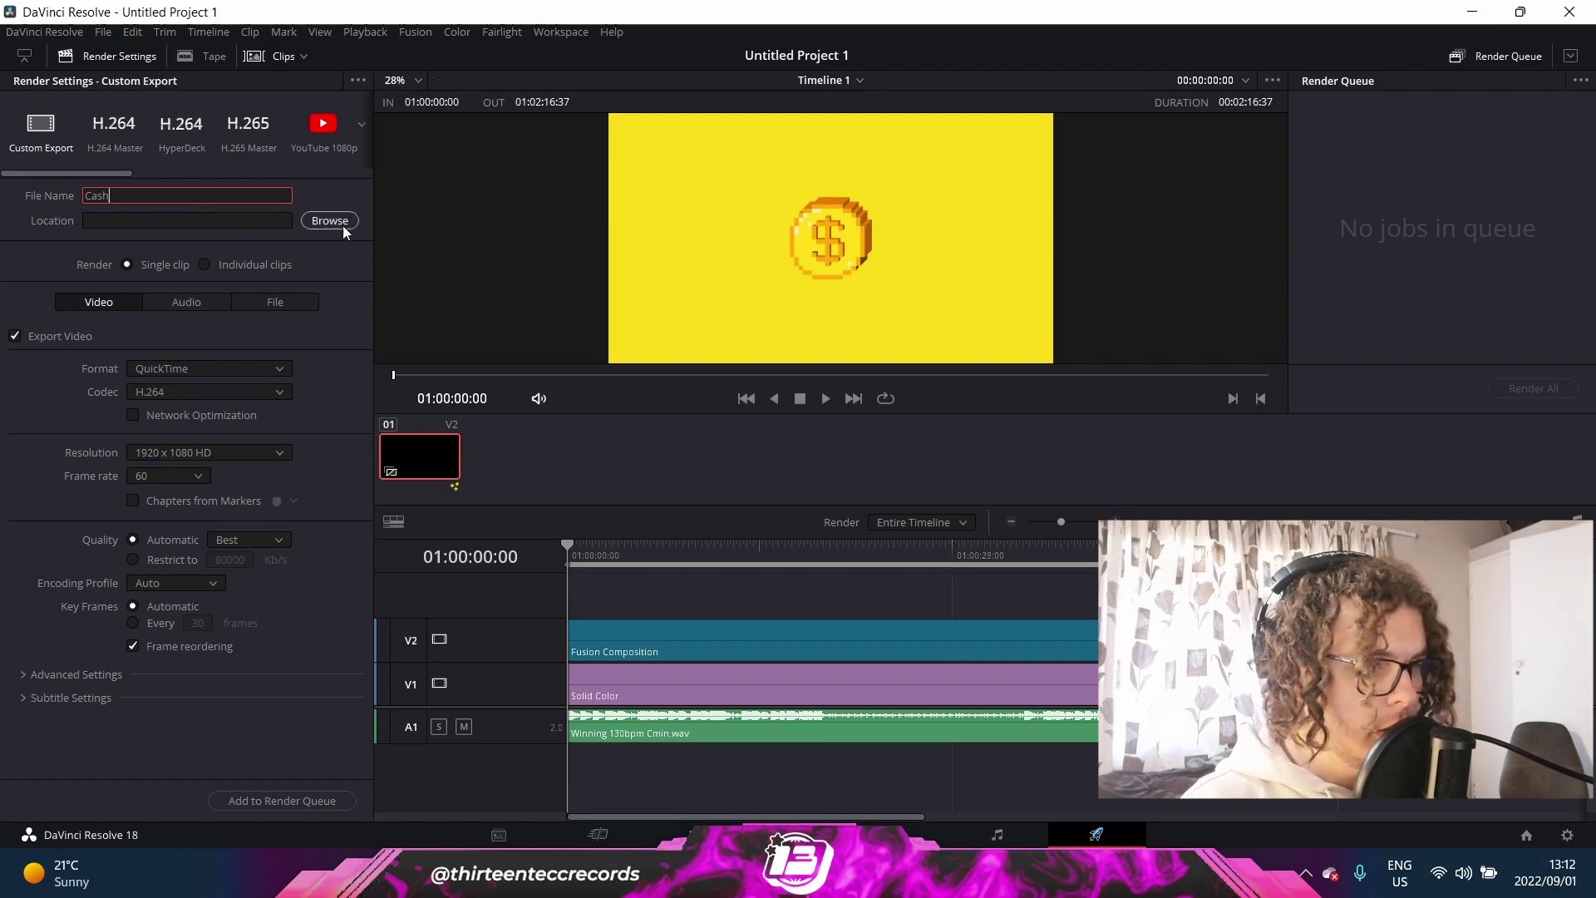
click(343, 222)
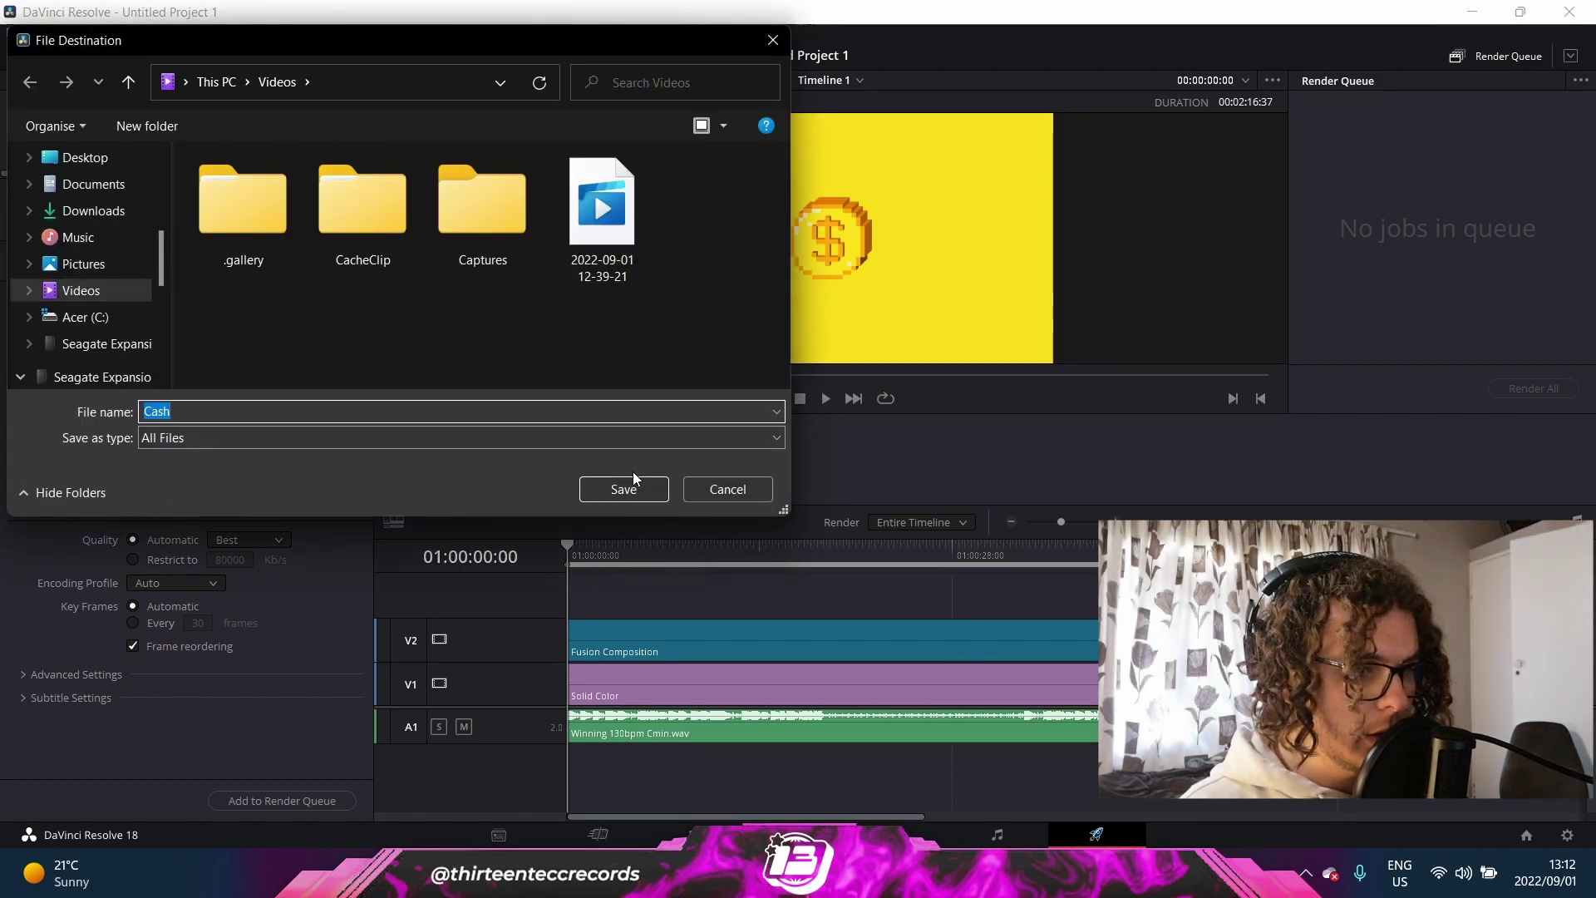
click(627, 489)
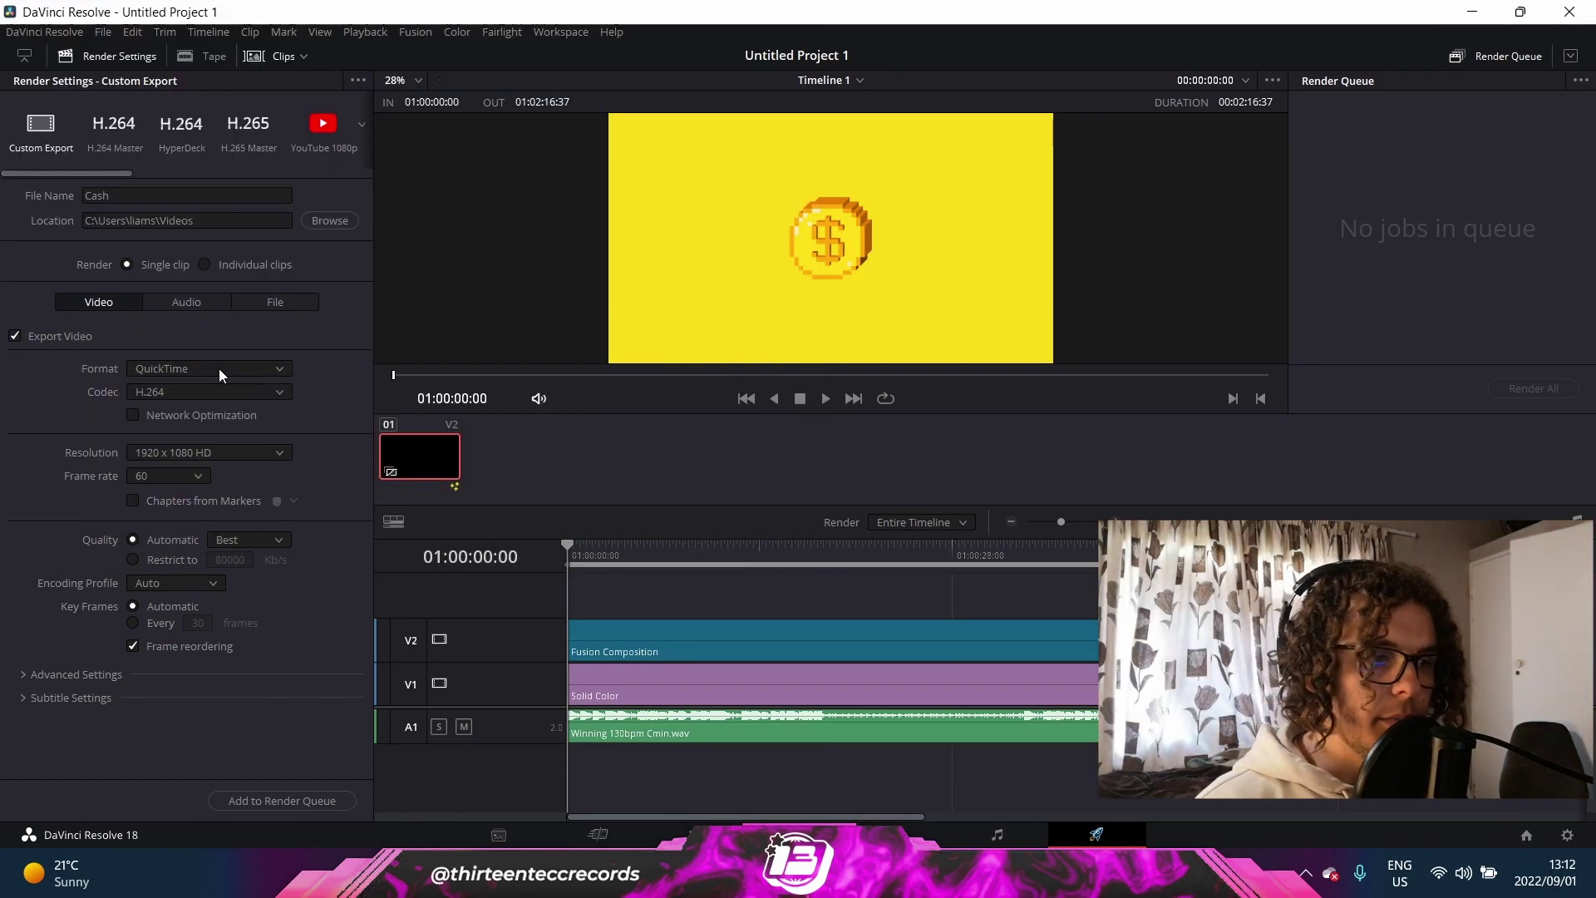
Step: Set the format to MP4 with Network Optimization and add the job to the render queue
click(232, 371)
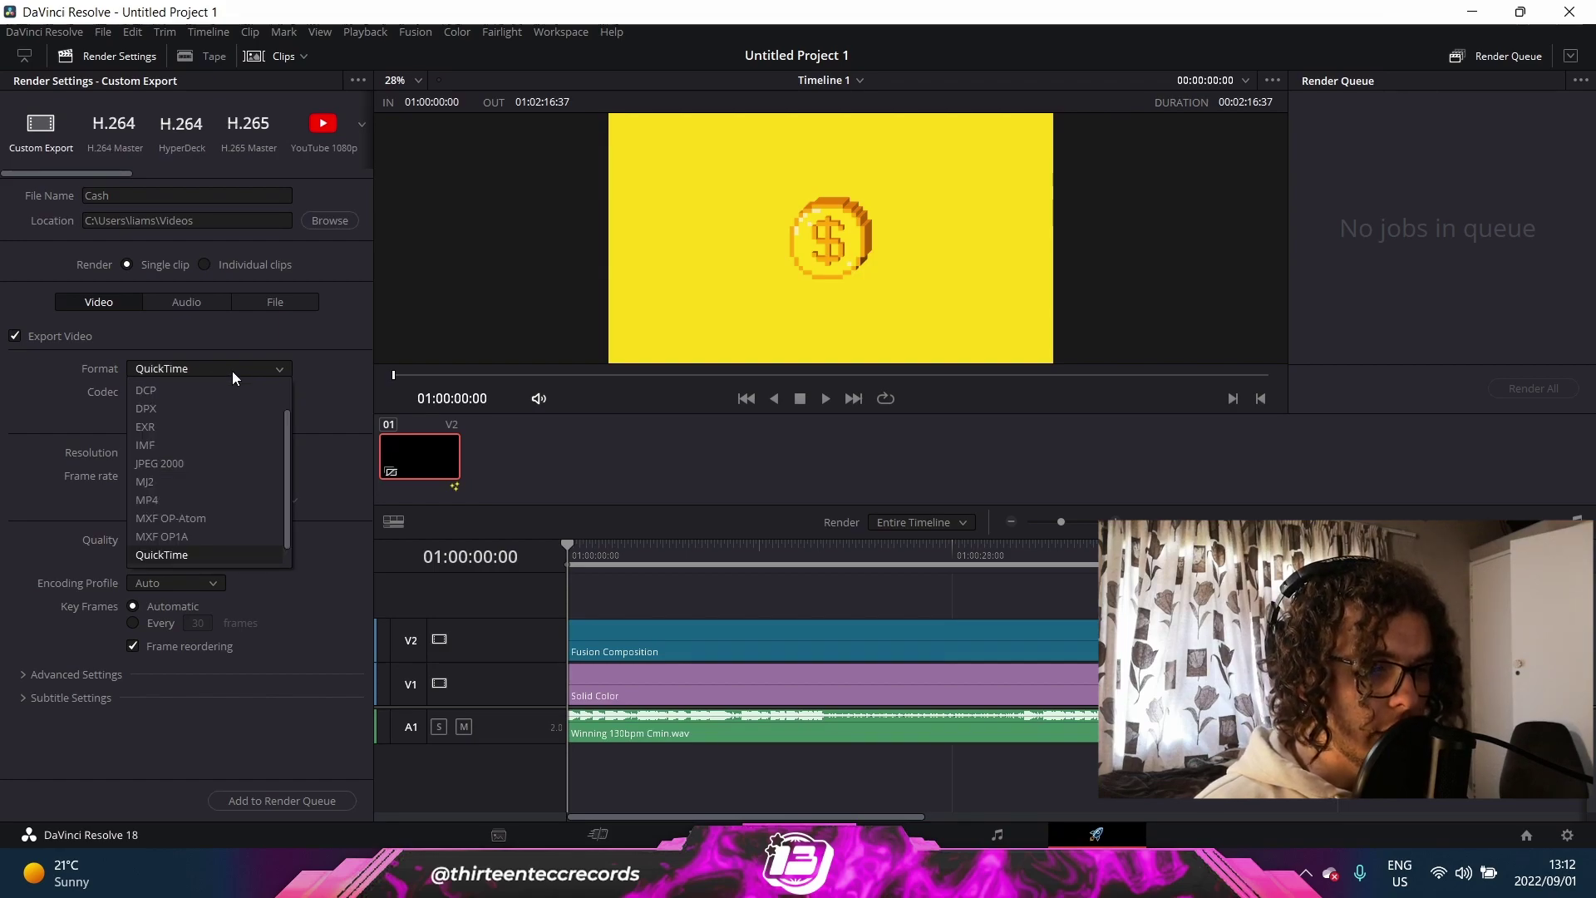
click(192, 499)
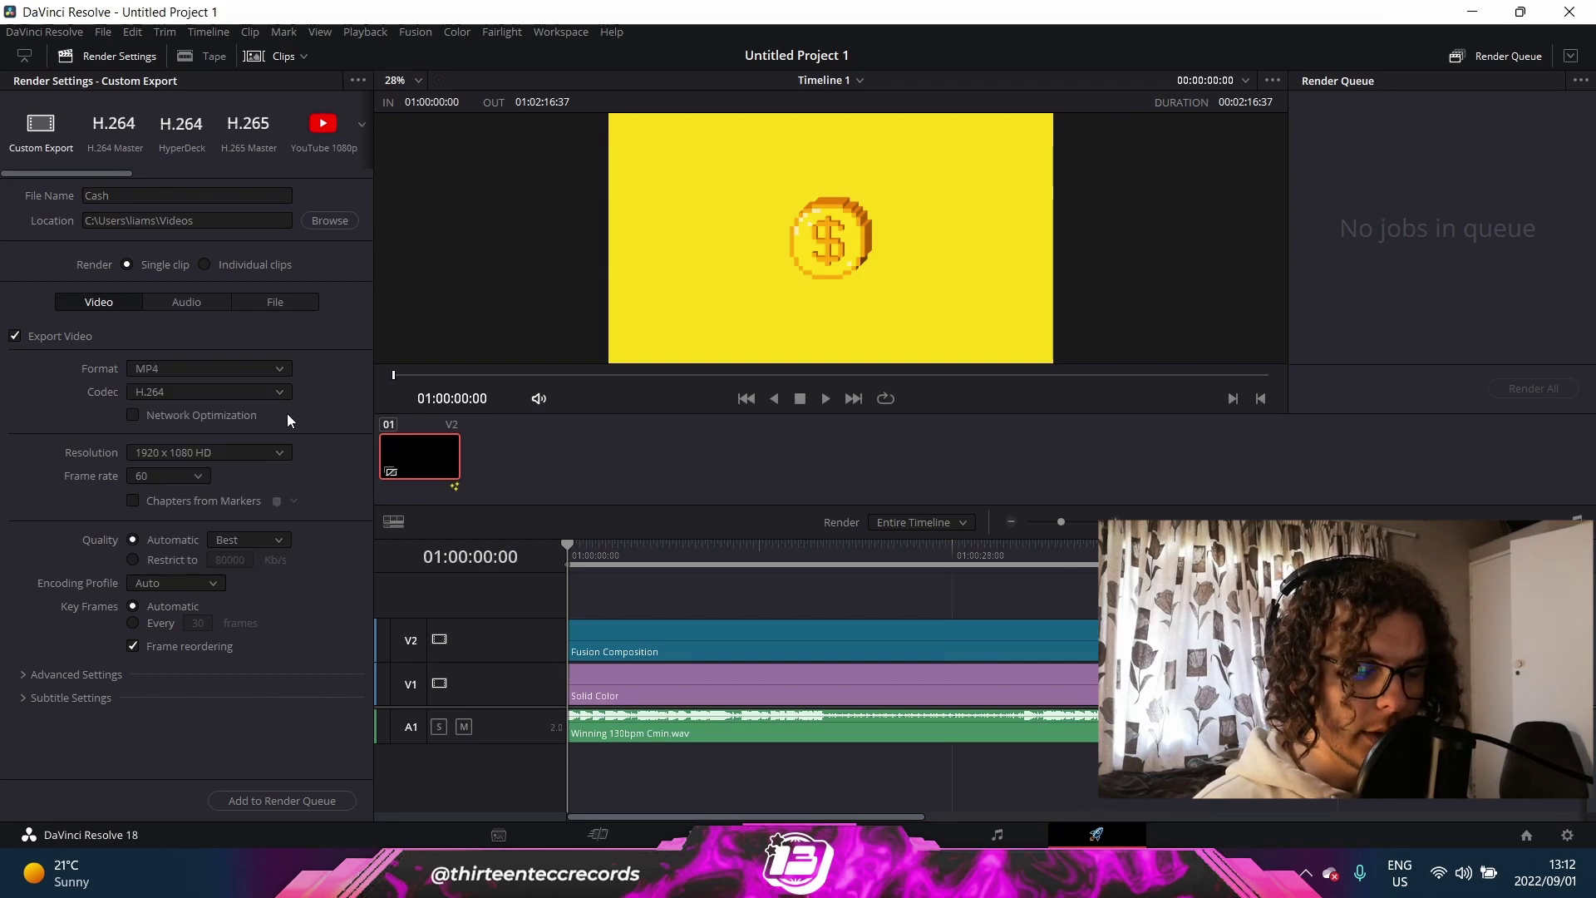
click(145, 416)
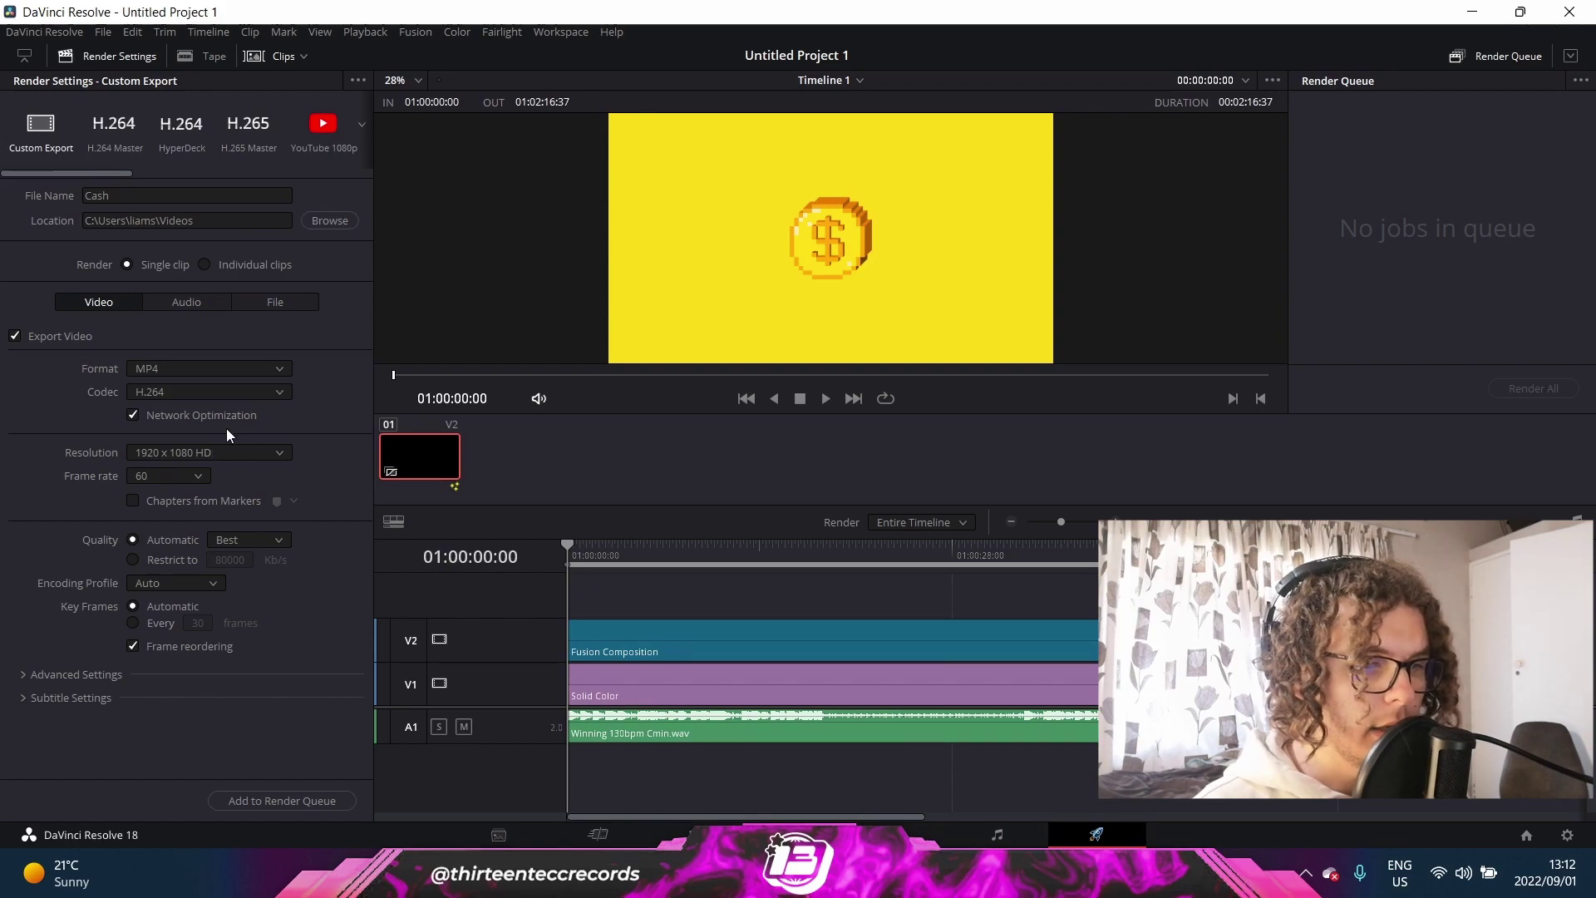
click(282, 802)
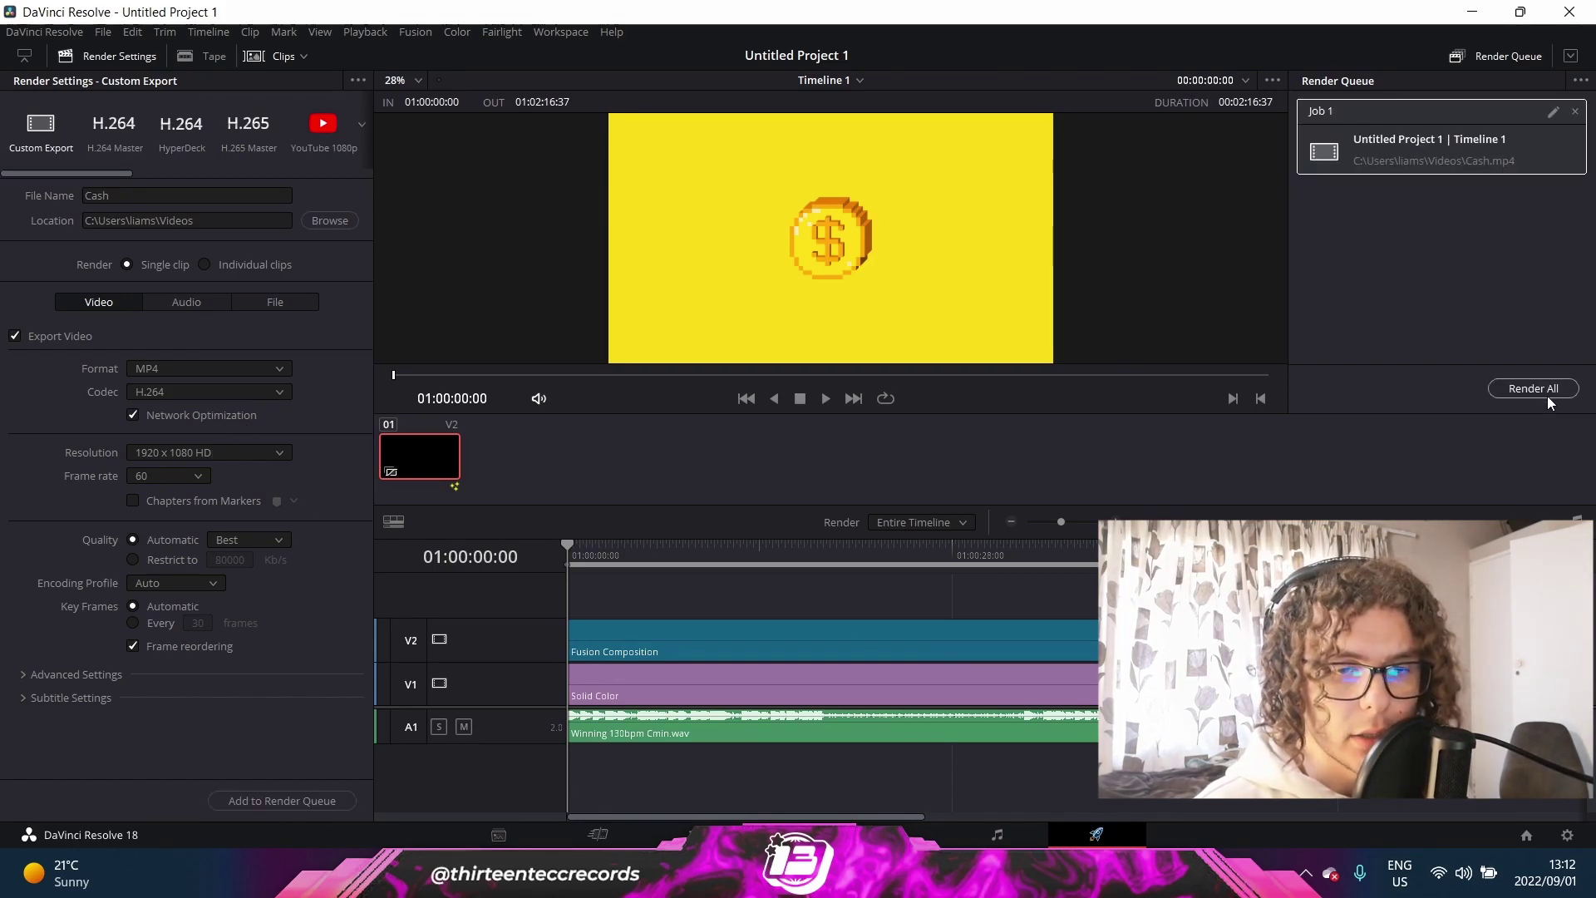